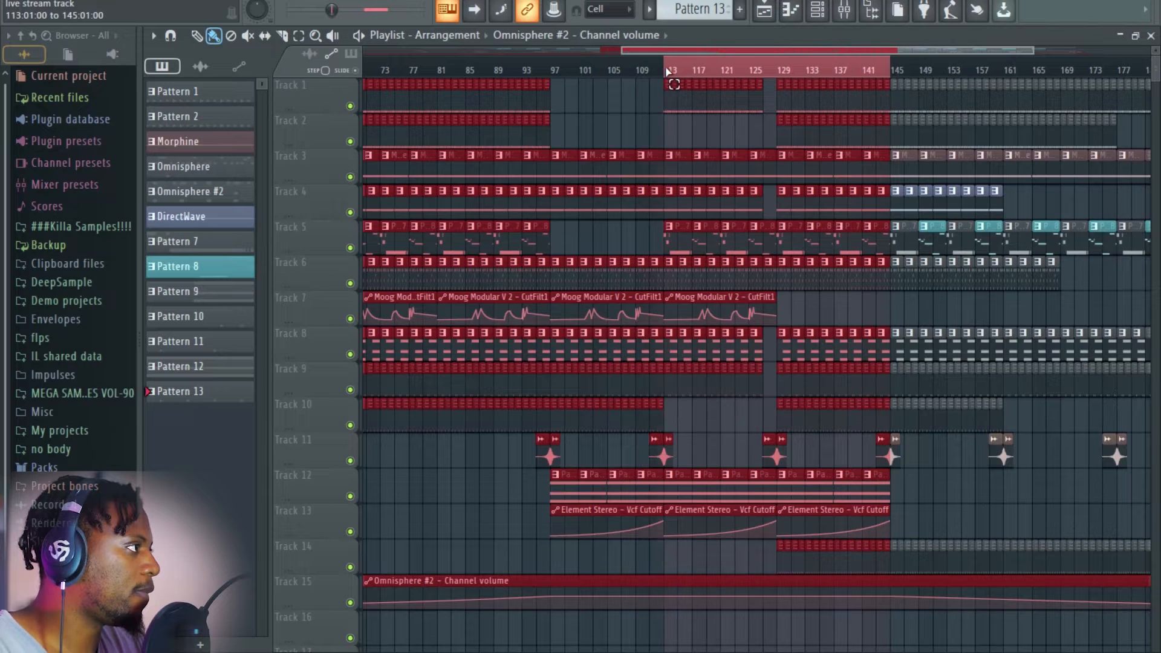
Play the selected section of the arrangement from bar 113 to bar 145.
{"action": "scroll", "coordinate": [690, 79], "scroll_direction": "up", "scroll_amount": 3}
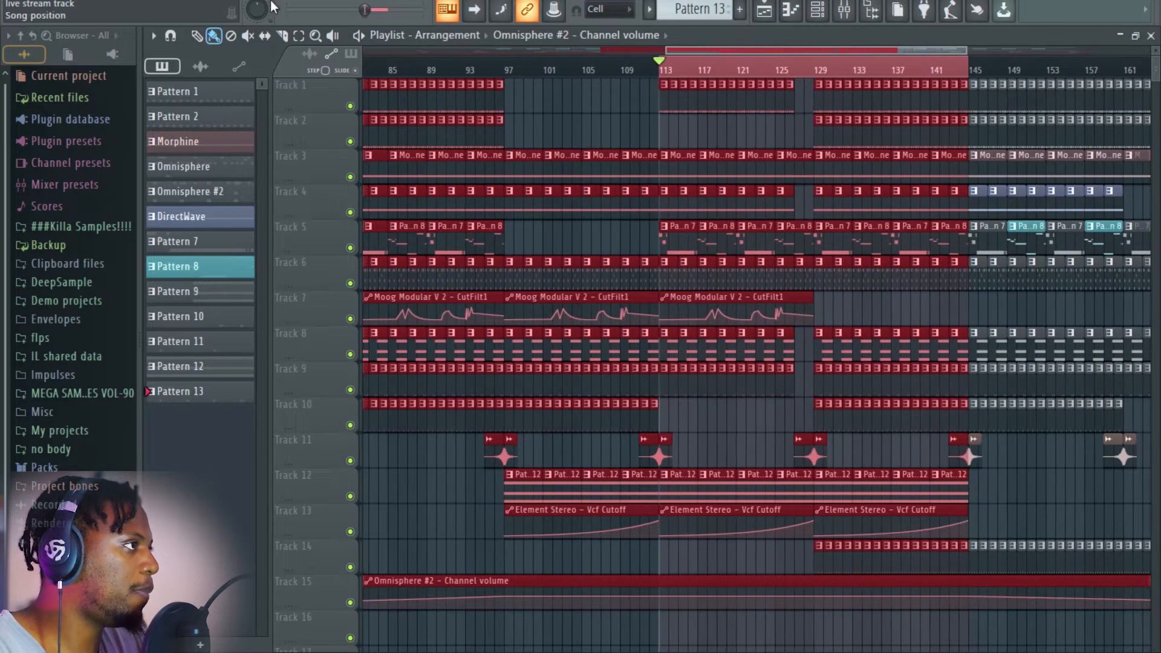
{"action": "key", "text": "space"}
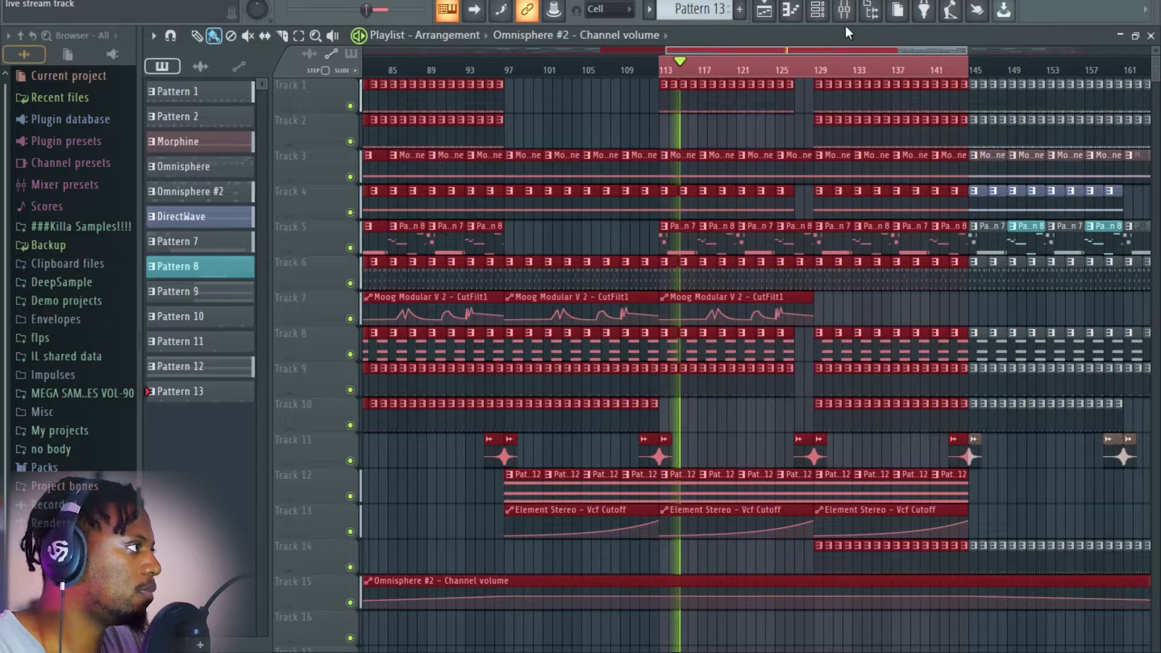
{"action": "scroll", "coordinate": [761, 50], "scroll_direction": "up", "scroll_amount": 2}
{"action": "left_click_drag", "start_coordinate": [762, 51], "coordinate": [784, 50]}
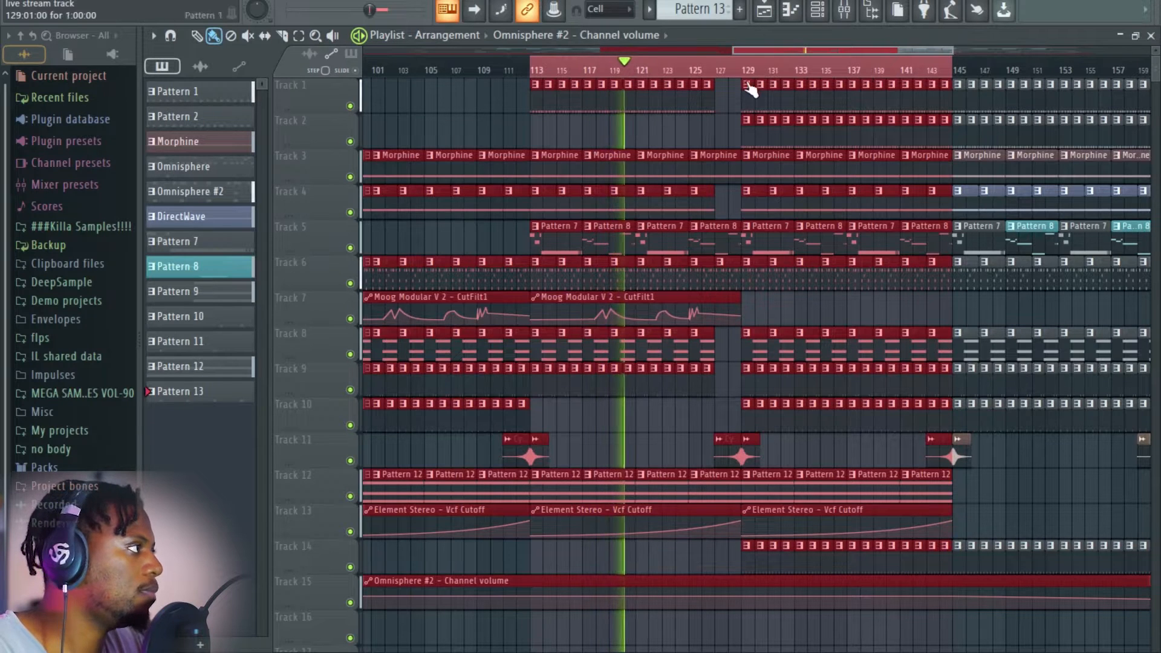
Open the mixer, briefly solo Omnisphere #2, restore all tracks, and stop playback with the Master track selected.
{"action": "left_click", "coordinate": [845, 11]}
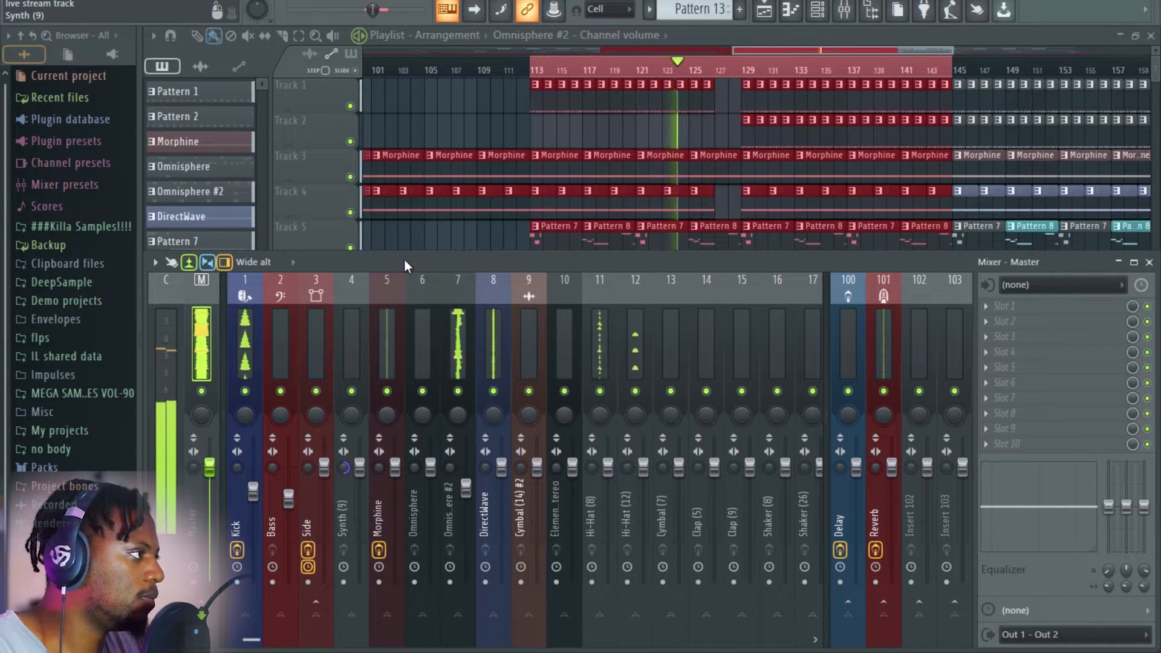
{"action": "left_click", "coordinate": [245, 337]}
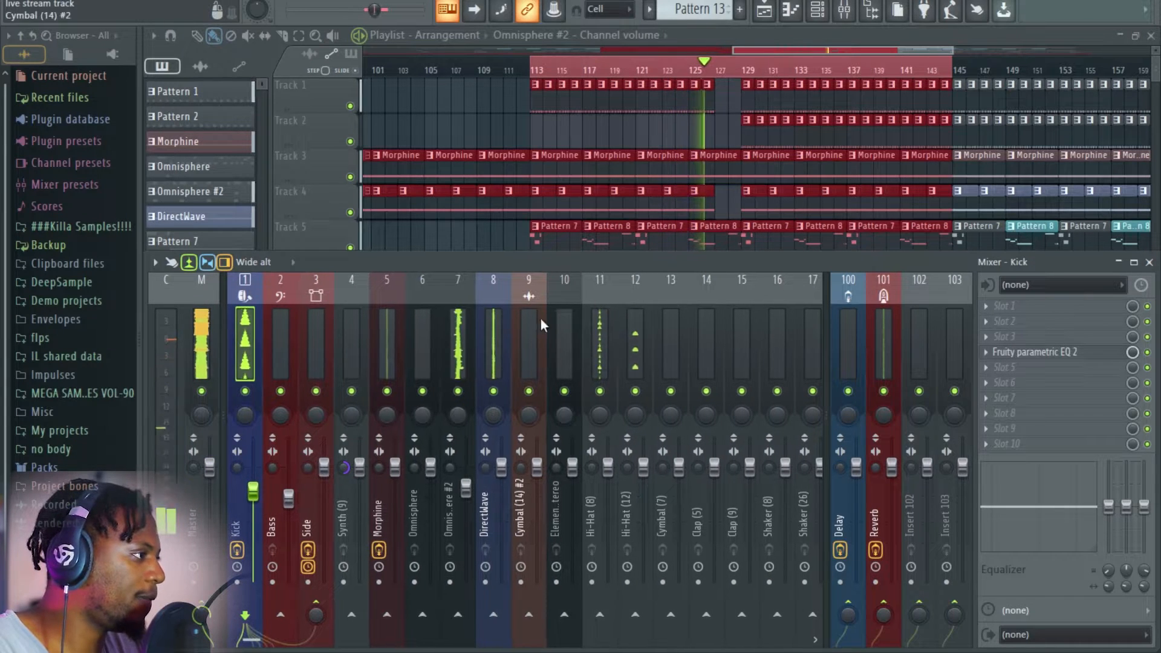
{"action": "right_click", "coordinate": [458, 391]}
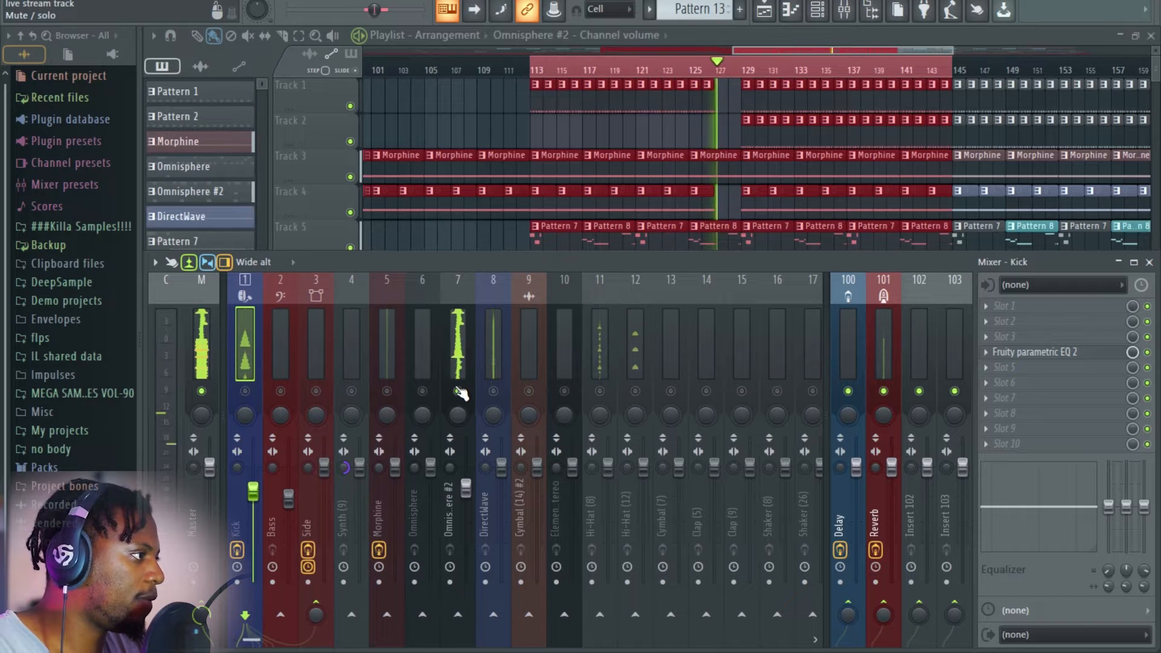
{"action": "right_click", "coordinate": [457, 391]}
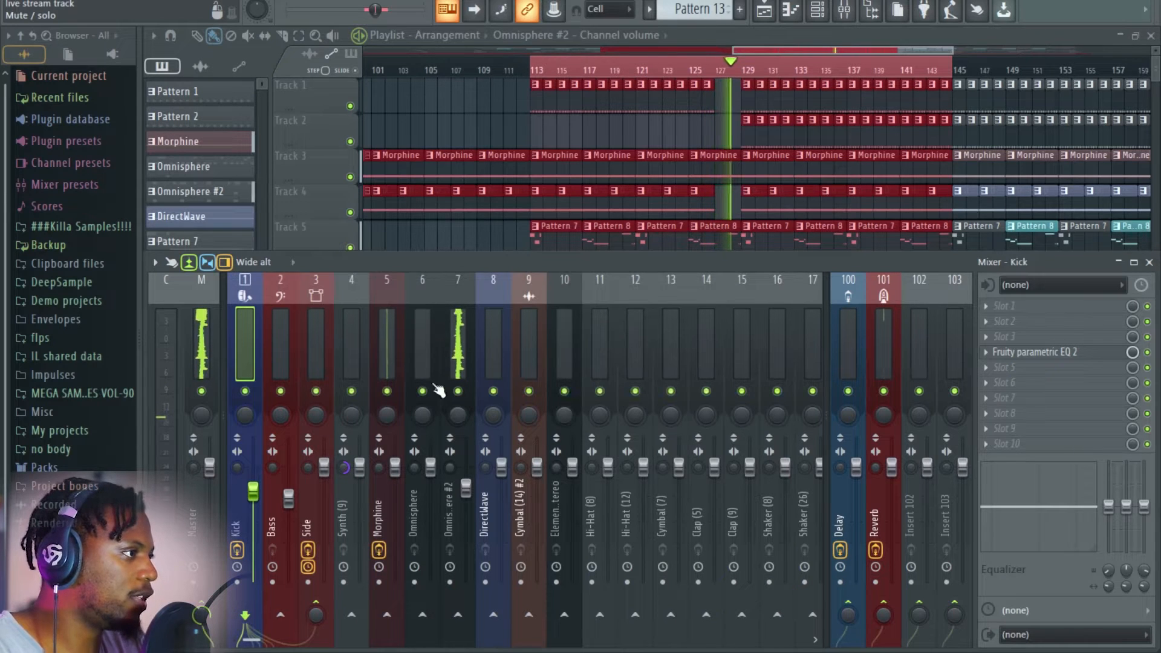
{"action": "left_click", "coordinate": [202, 339]}
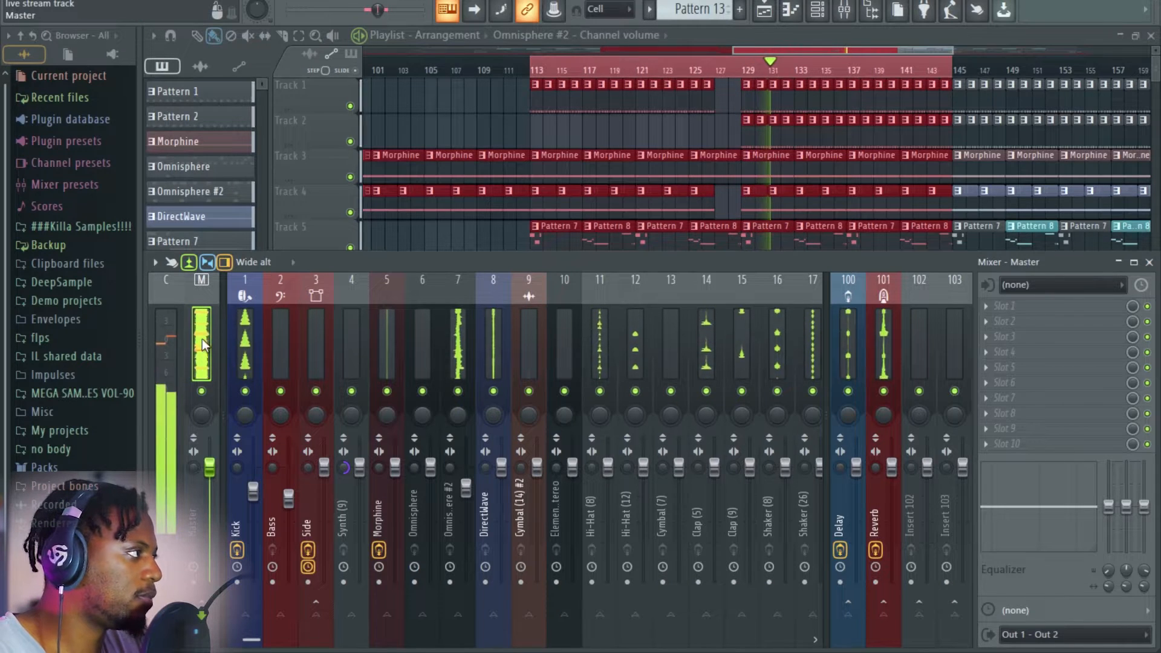
{"action": "key", "text": "space"}
Set the playlist time selection to bars 129 to 145, solo Track 1, and start playback.
{"action": "left_click_drag", "start_coordinate": [702, 72], "coordinate": [749, 72]}
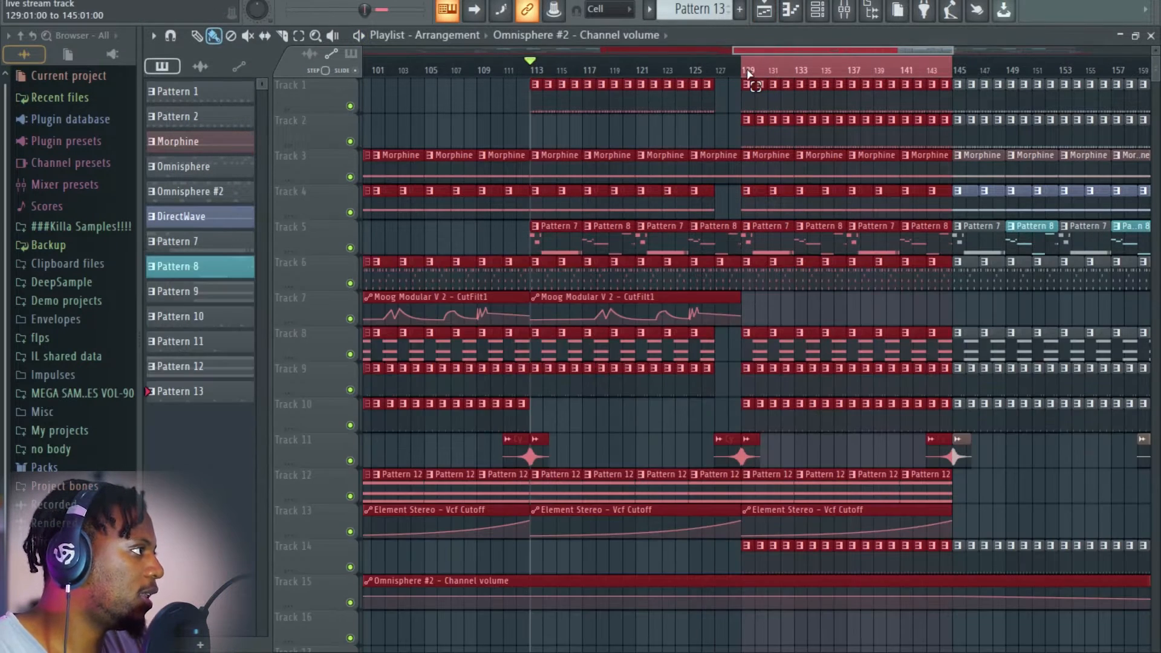
{"action": "scroll", "coordinate": [858, 64], "scroll_direction": "up", "scroll_amount": 3}
{"action": "left_click_drag", "start_coordinate": [859, 49], "coordinate": [839, 50]}
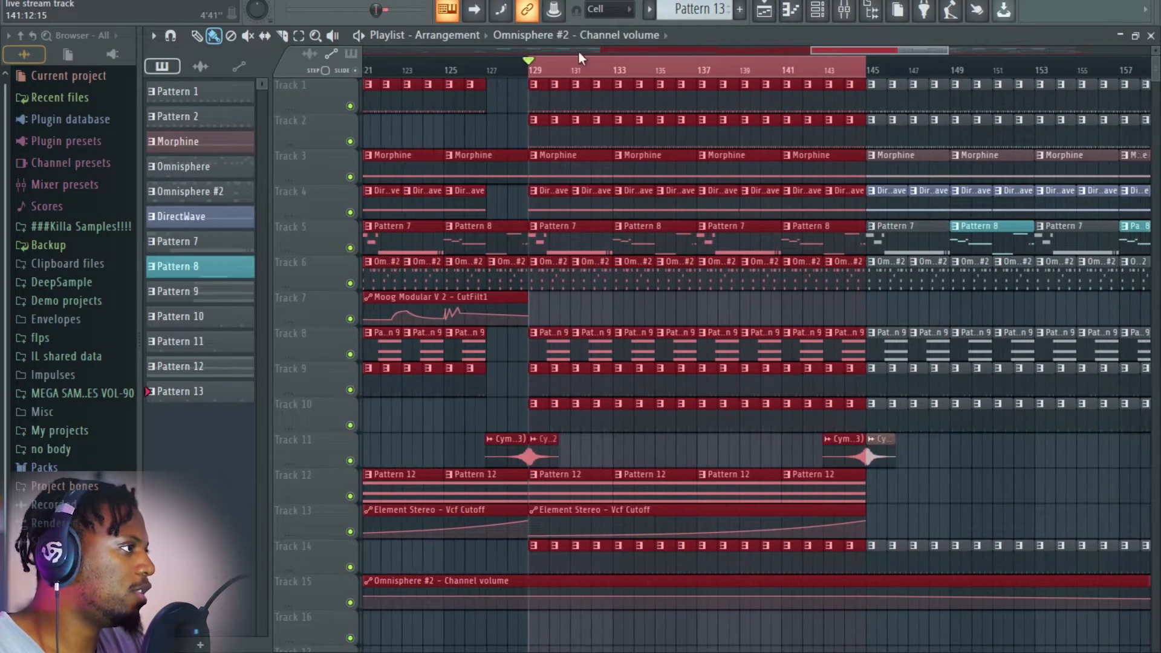
{"action": "right_click", "coordinate": [358, 109]}
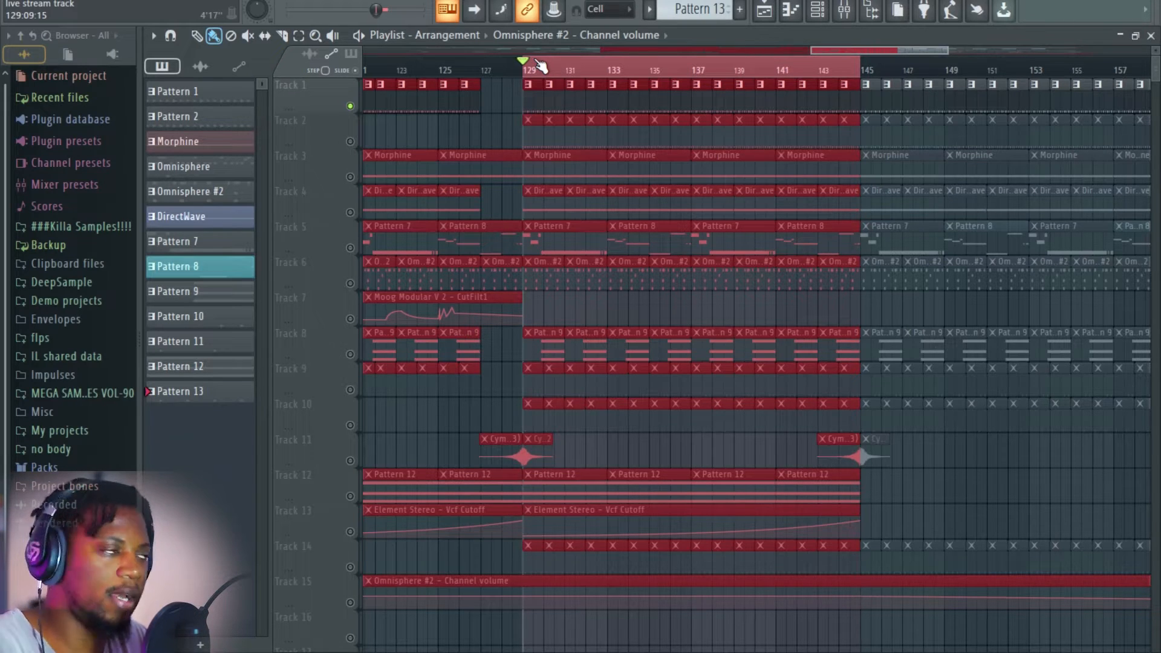
{"action": "key", "text": "space"}
{"action": "scroll", "coordinate": [565, 56], "scroll_direction": "up", "scroll_amount": 2}
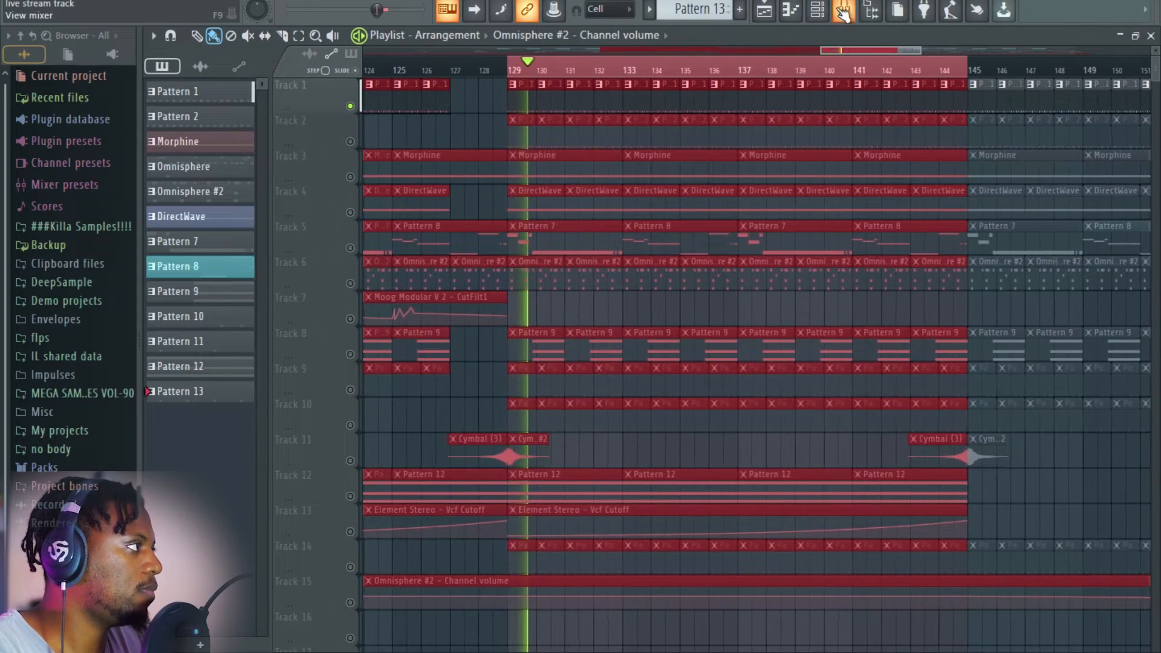
Open the mixer, look over the track levels, and solo the Kick track.
{"action": "left_click", "coordinate": [843, 11]}
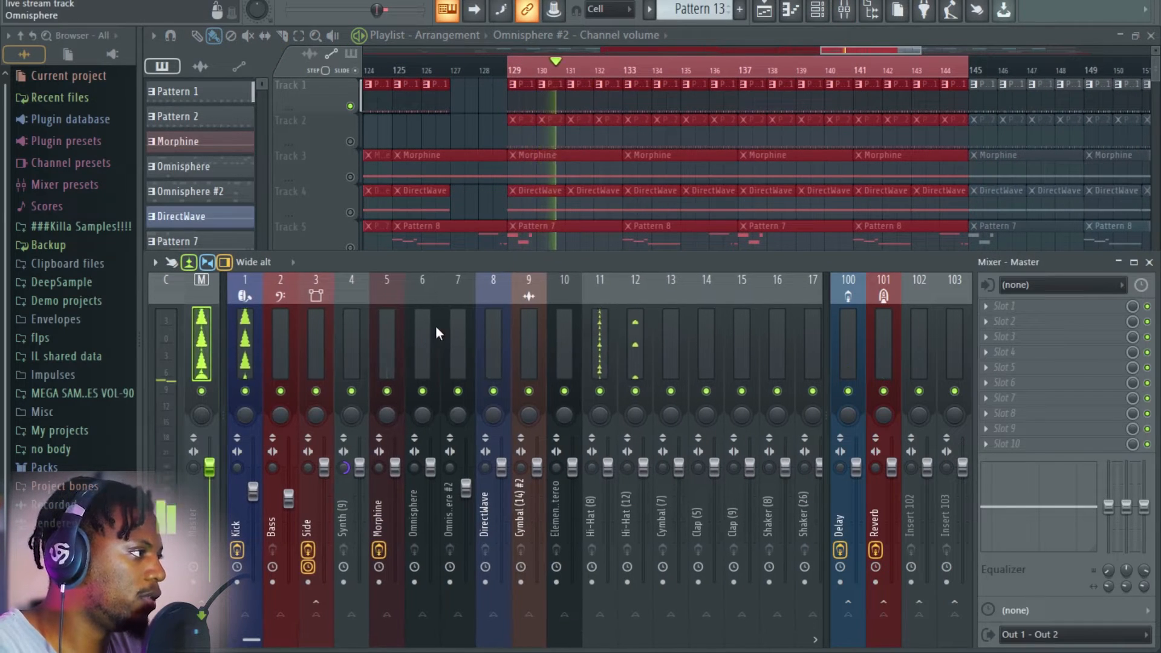
{"action": "scroll", "coordinate": [589, 339], "scroll_direction": "down", "scroll_amount": 8}
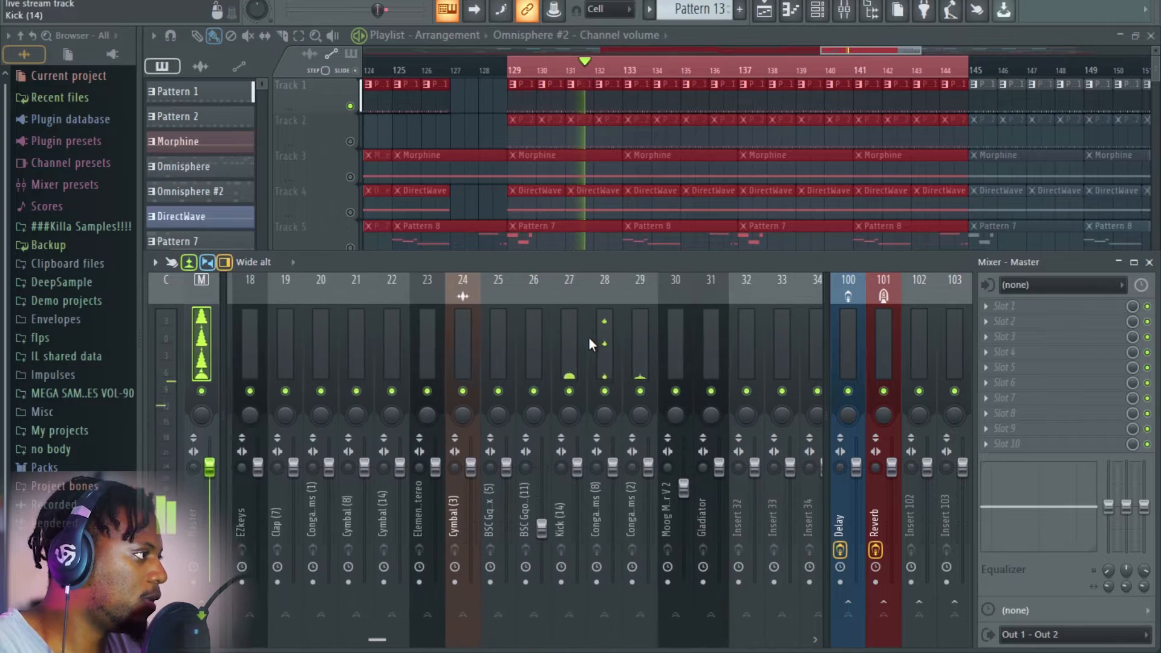
{"action": "scroll", "coordinate": [589, 339], "scroll_direction": "up", "scroll_amount": 8}
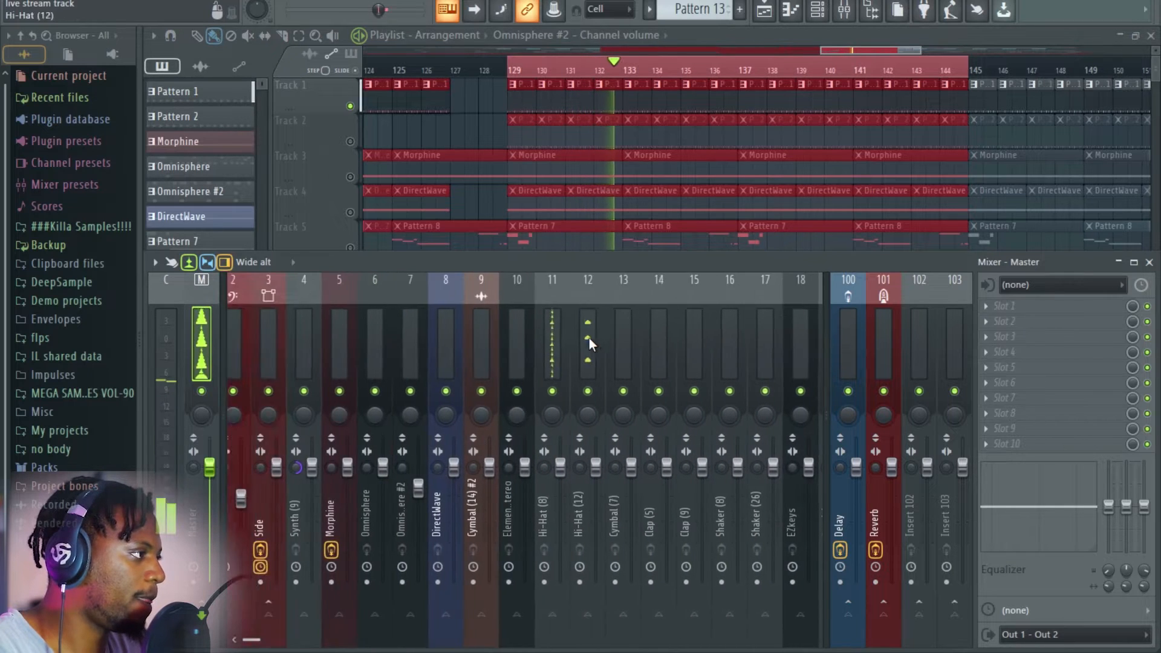
{"action": "left_click", "coordinate": [248, 327]}
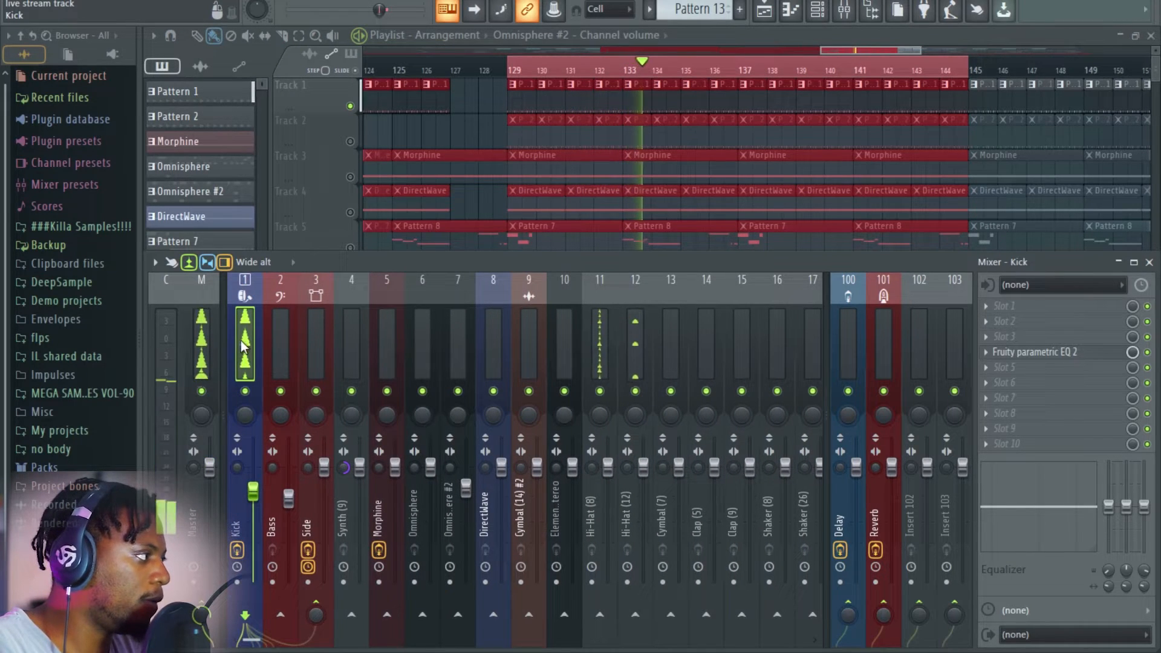
{"action": "right_click", "coordinate": [245, 391]}
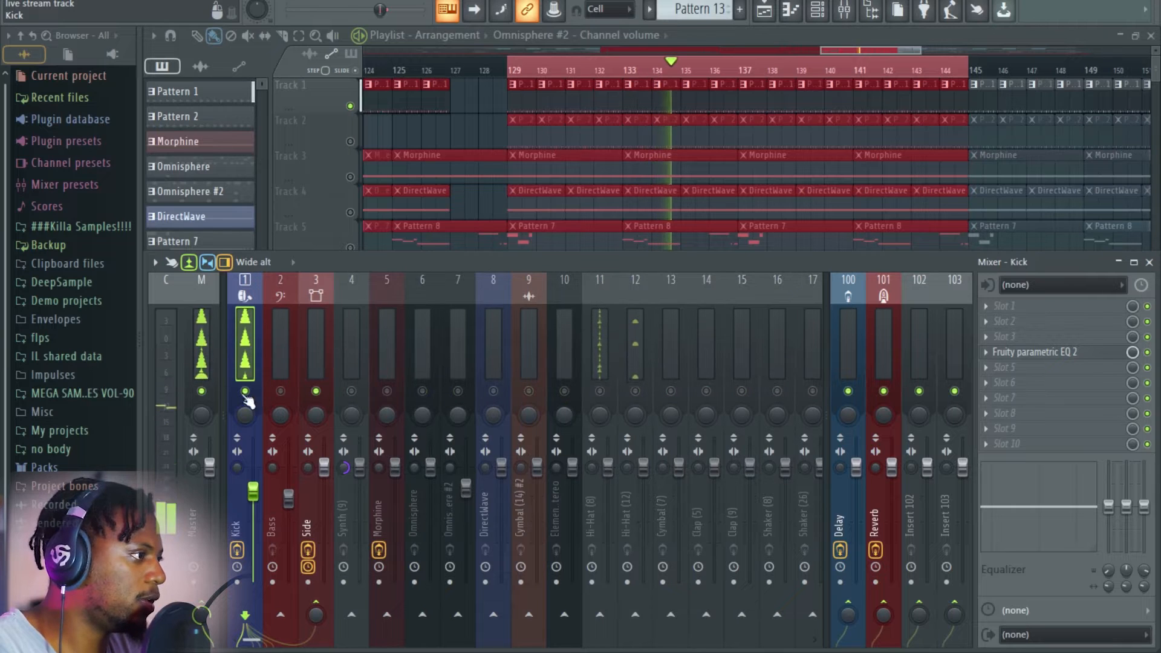
Try the Kick track's fader at a higher level, and reset it to its default volume.
{"action": "left_click_drag", "start_coordinate": [253, 491], "coordinate": [253, 469]}
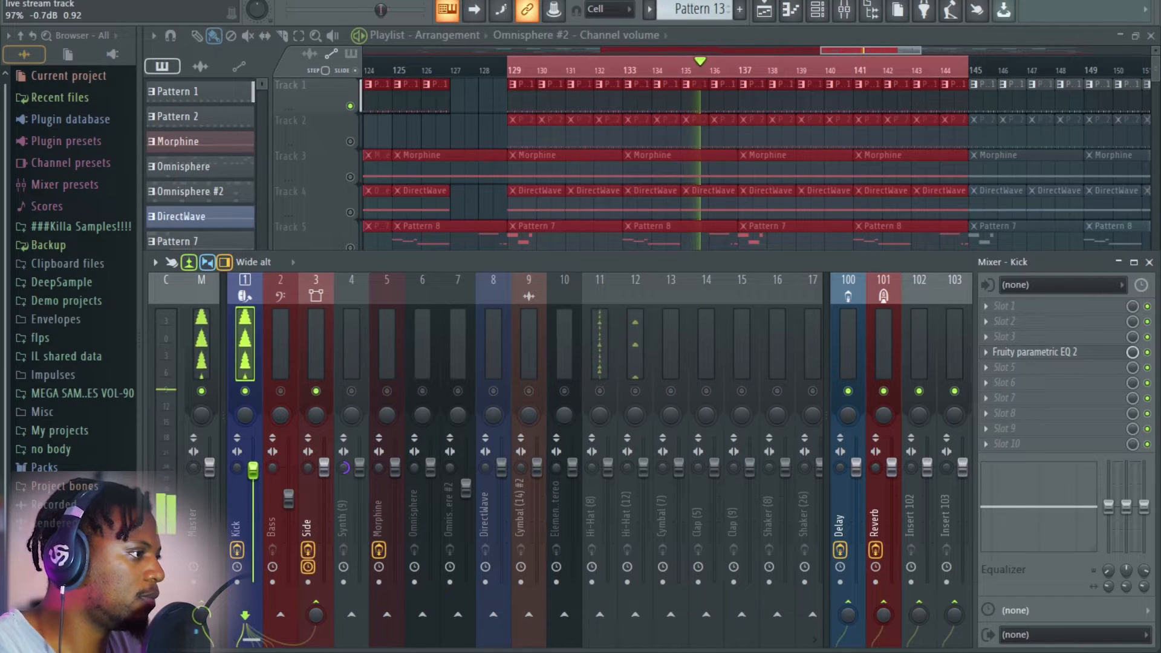
{"action": "right_click", "coordinate": [253, 468]}
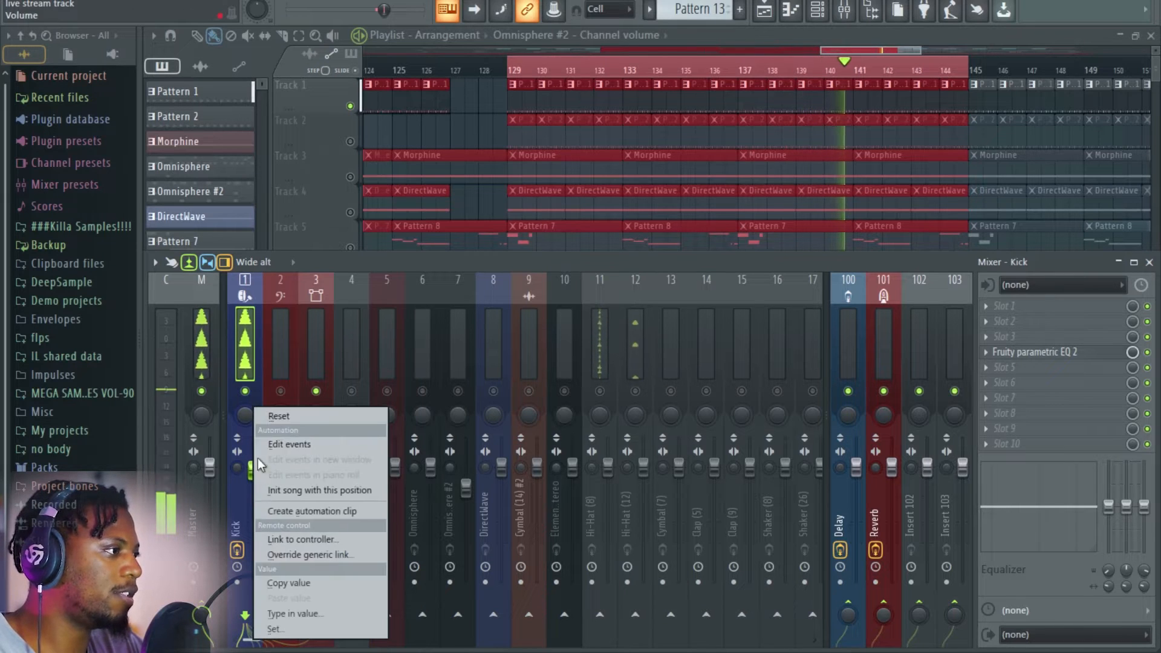
{"action": "left_click", "coordinate": [299, 416]}
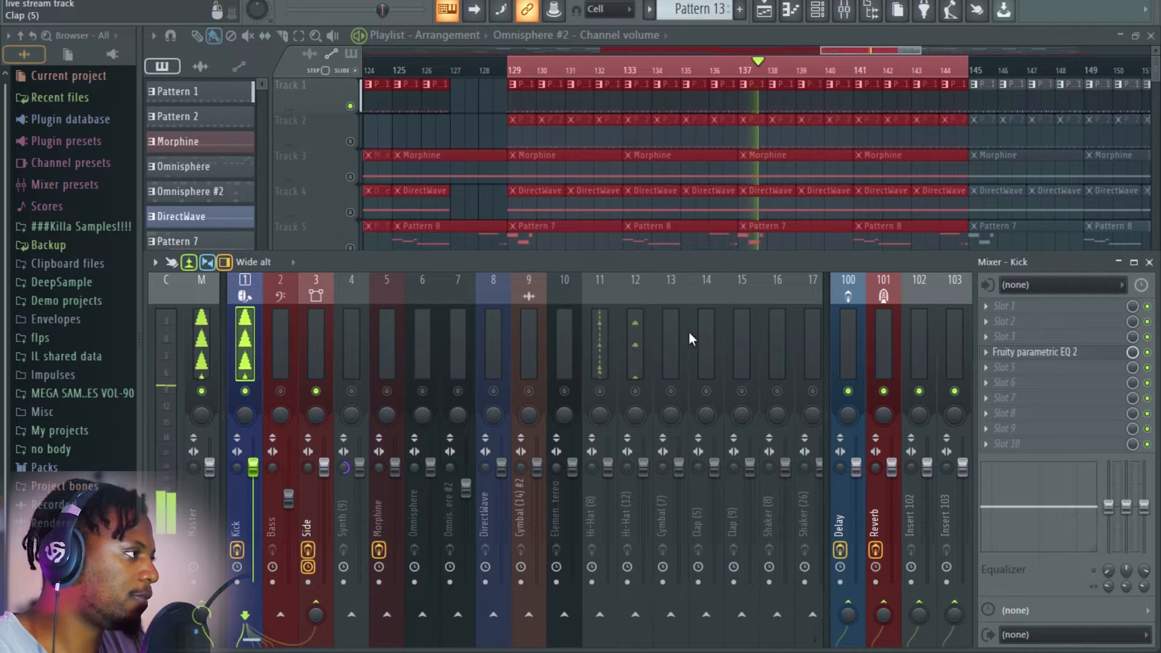
Enable the Hi-Hat (8) mixer track alongside the soloed Kick, and stop playback.
{"action": "left_click", "coordinate": [601, 342]}
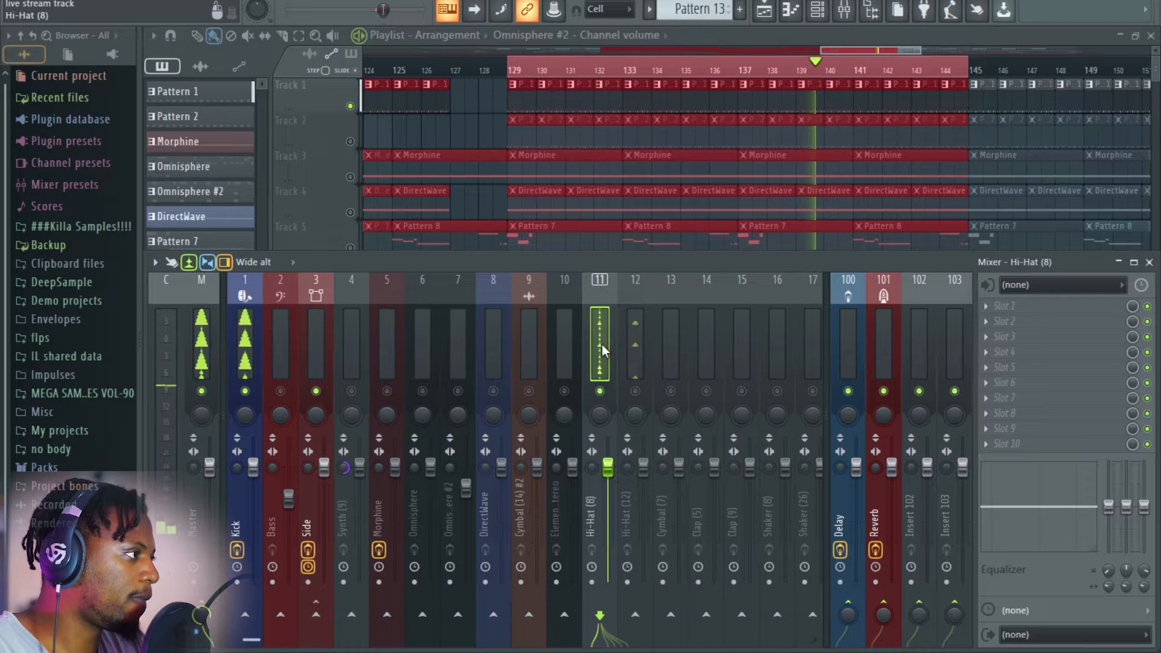
{"action": "left_click_drag", "start_coordinate": [607, 260], "coordinate": [622, 263]}
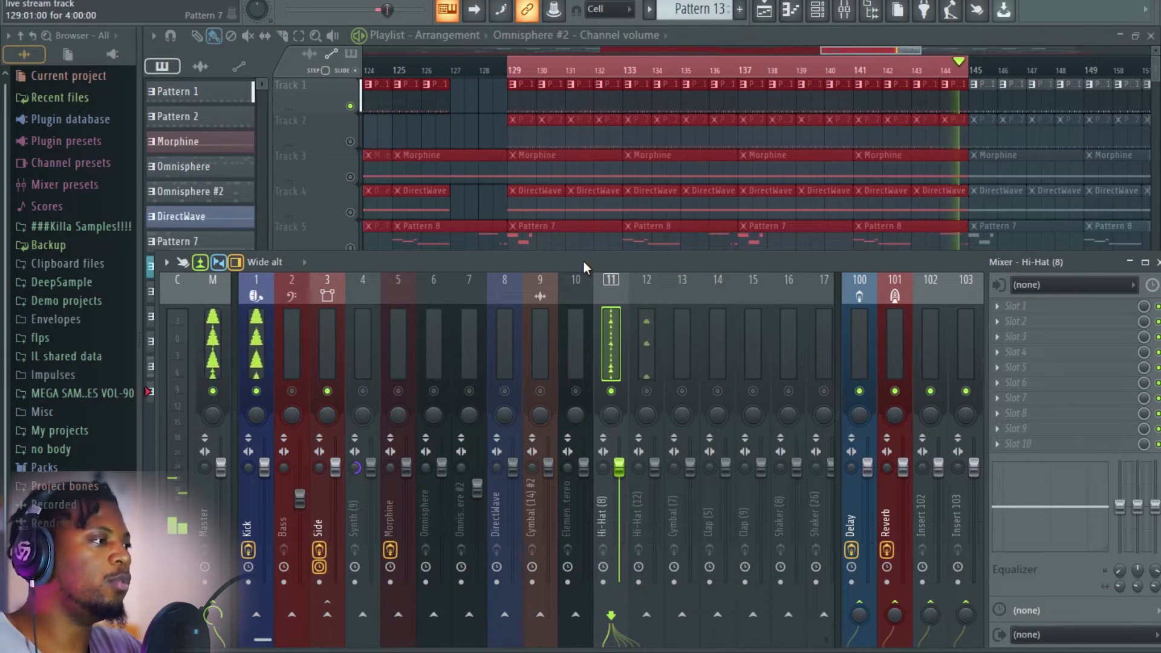
{"action": "key", "text": "space"}
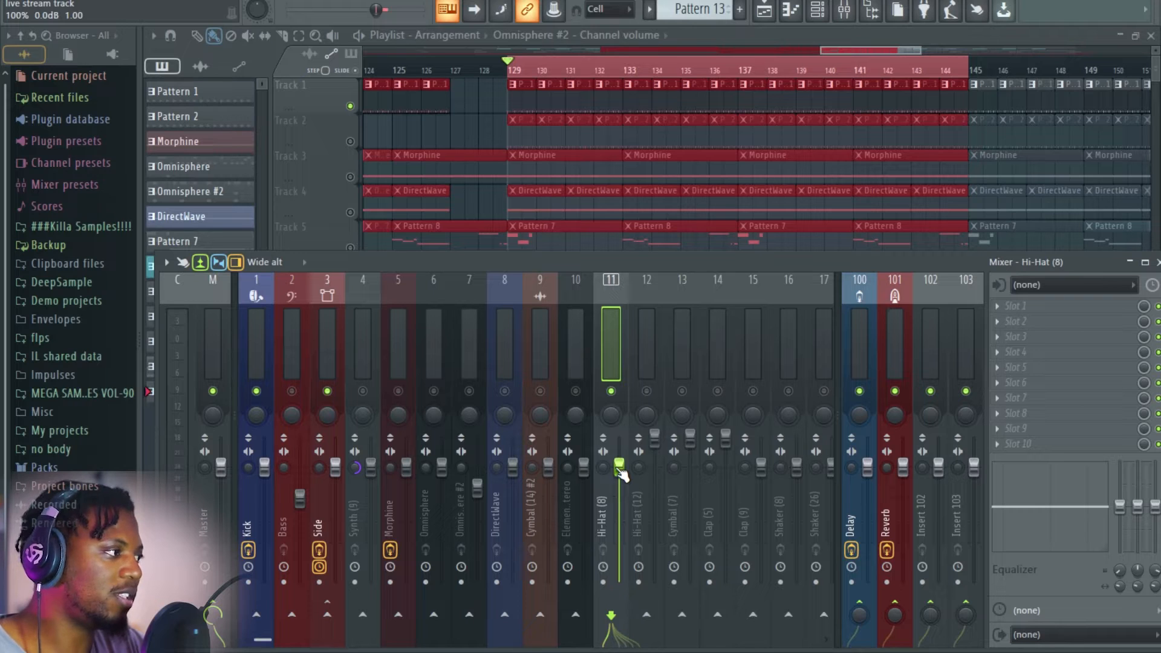
Reset the volume faders of the Hi-Hat (12), Cymbal (7) and Clap (5) mixer tracks.
{"action": "right_click", "coordinate": [664, 447]}
{"action": "left_click", "coordinate": [683, 417]}
{"action": "right_click", "coordinate": [693, 438]}
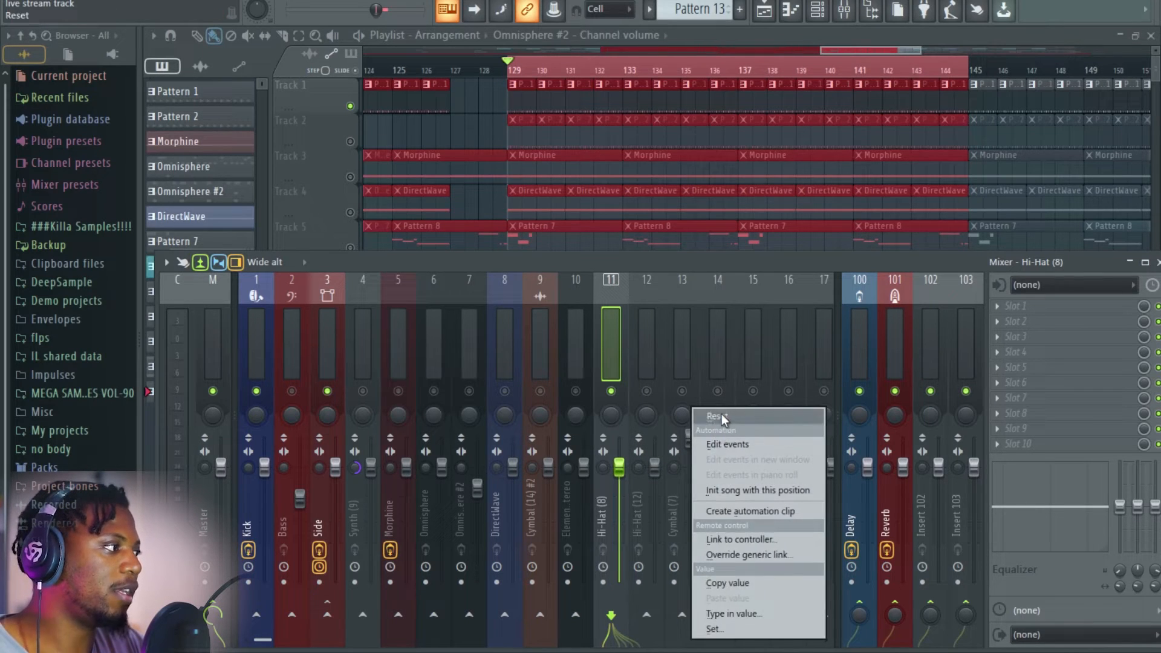
{"action": "left_click", "coordinate": [721, 414]}
{"action": "right_click", "coordinate": [726, 447]}
{"action": "left_click", "coordinate": [754, 416]}
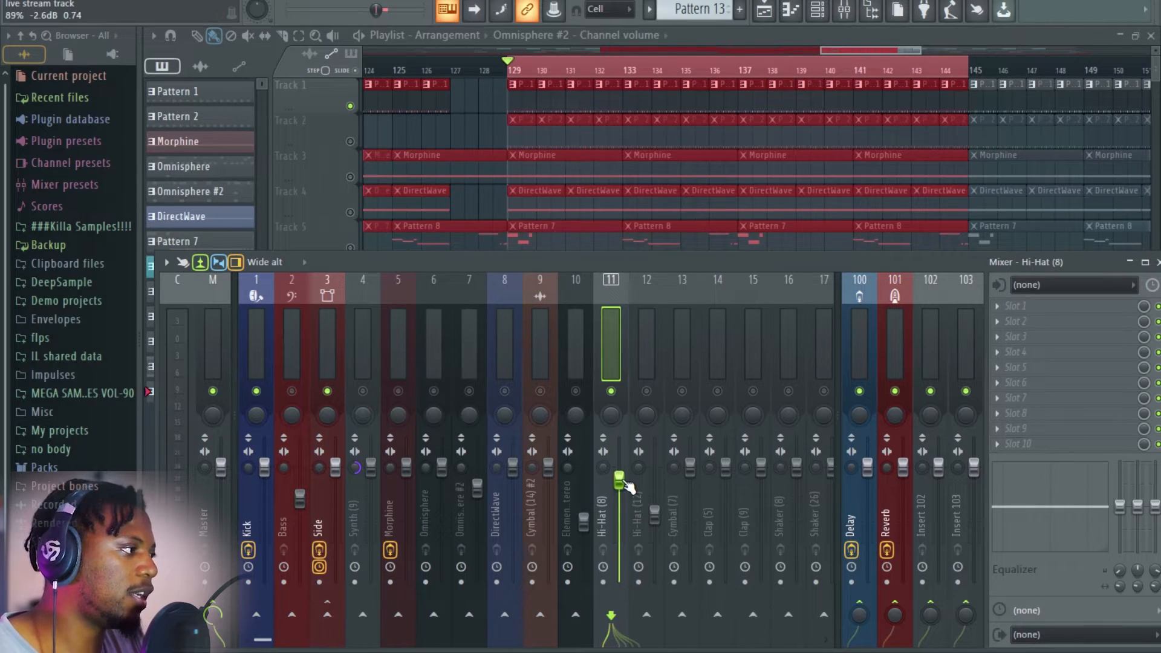
Reset the volume faders of the Hi-Hat (8) and Hi-Hat (12) mixer tracks.
{"action": "right_click", "coordinate": [626, 484]}
{"action": "left_click", "coordinate": [645, 416]}
{"action": "right_click", "coordinate": [653, 469]}
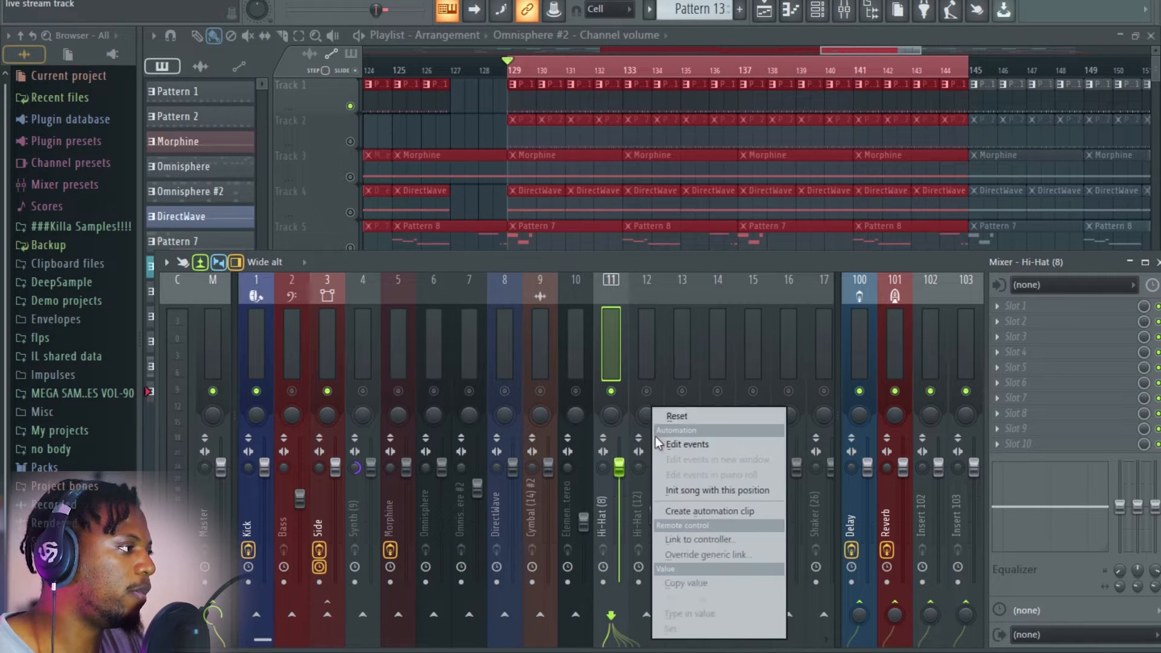
{"action": "left_click", "coordinate": [679, 415]}
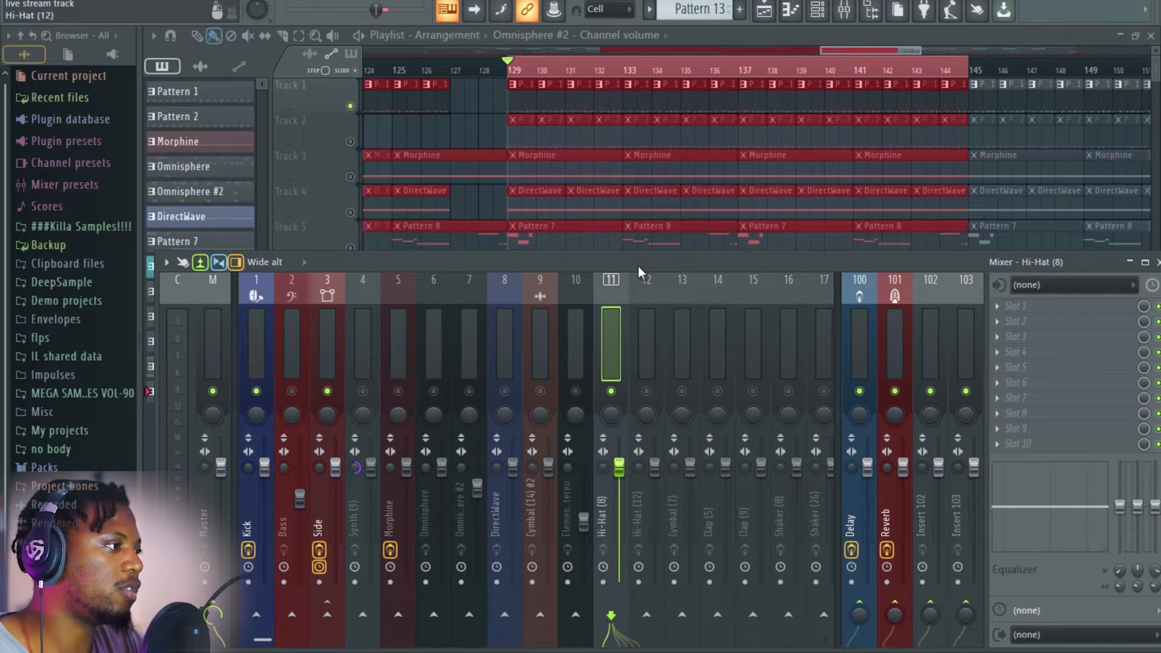
Start playback and open the Hi-Hat (8) sampler settings from Pattern 1's channel rack.
{"action": "key", "text": "space"}
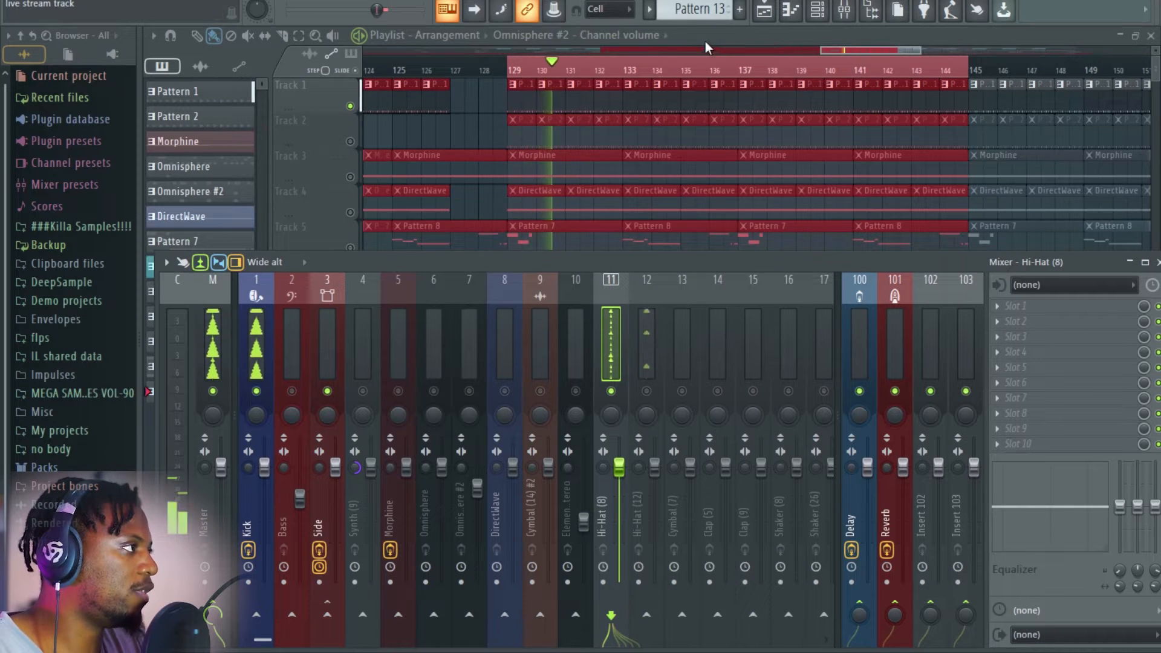
{"action": "double_click", "coordinate": [518, 92]}
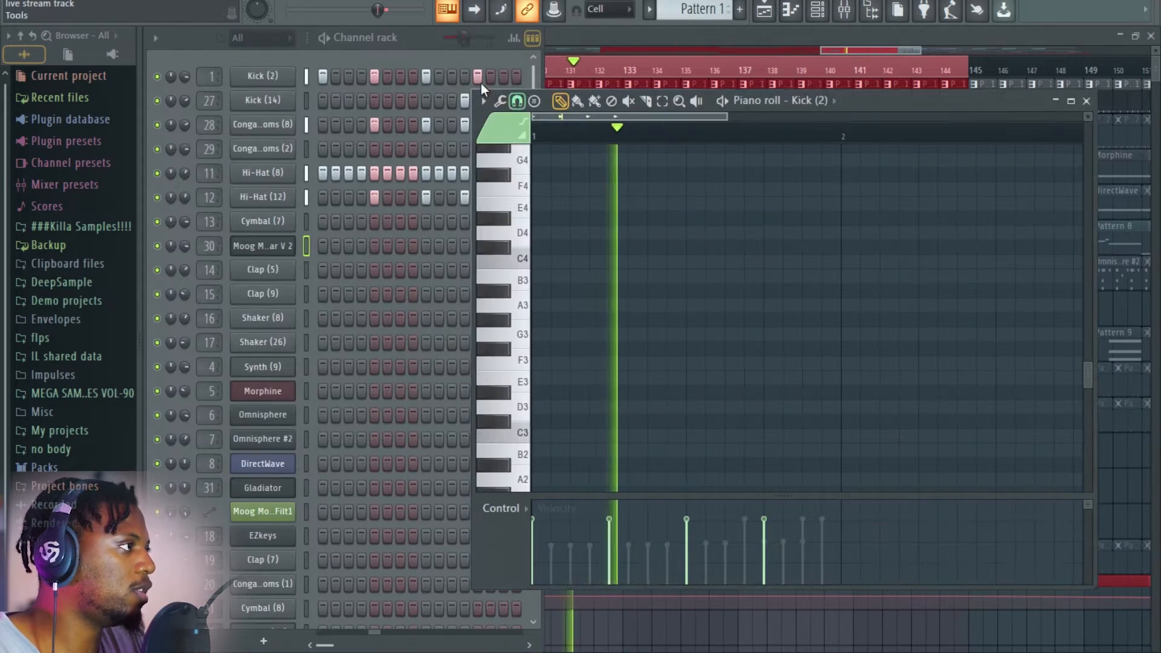
{"action": "left_click", "coordinate": [406, 34]}
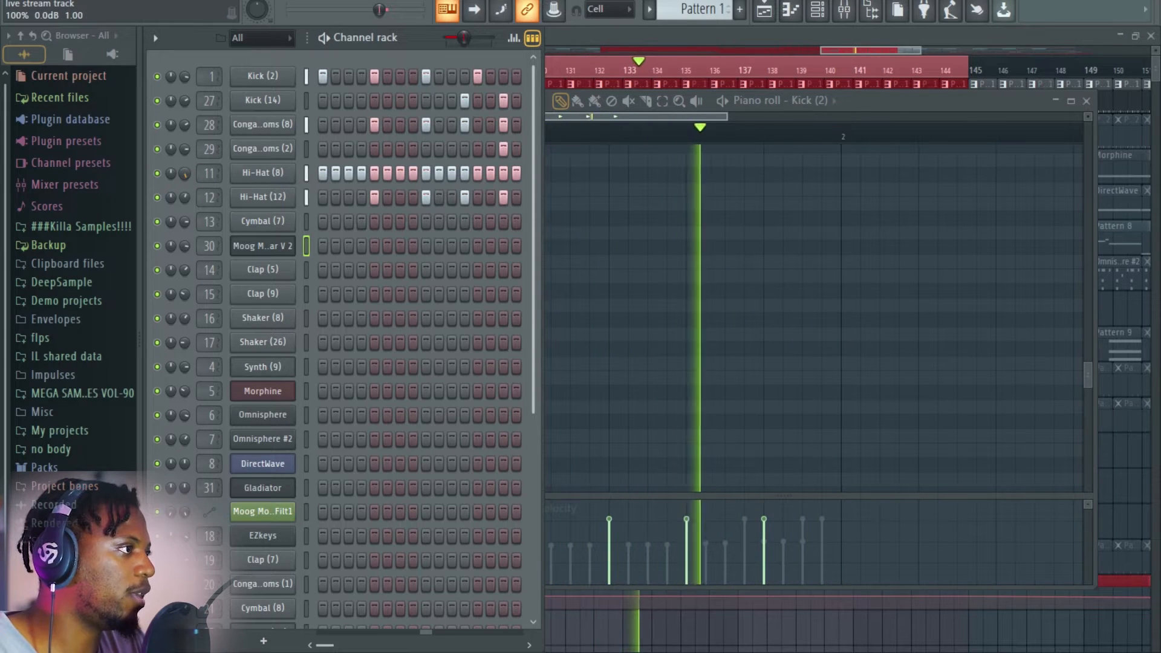
{"action": "left_click", "coordinate": [261, 172]}
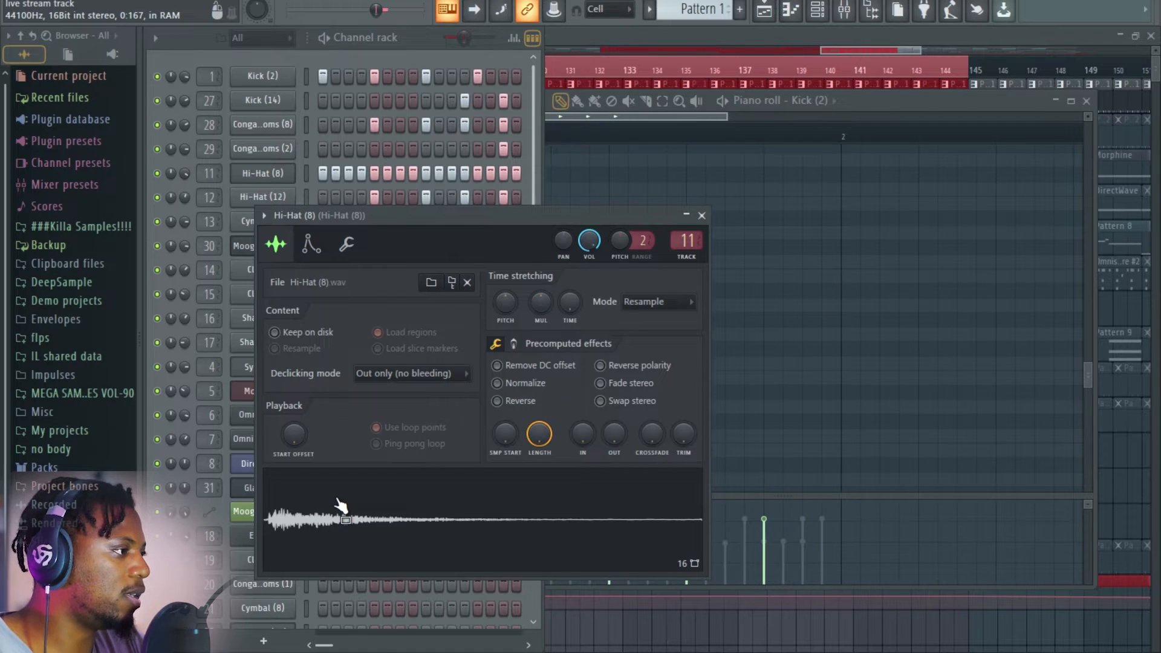
Normalize the Hi-Hat (8) sample and lower the volume fader of its mixer track.
{"action": "left_click", "coordinate": [497, 383]}
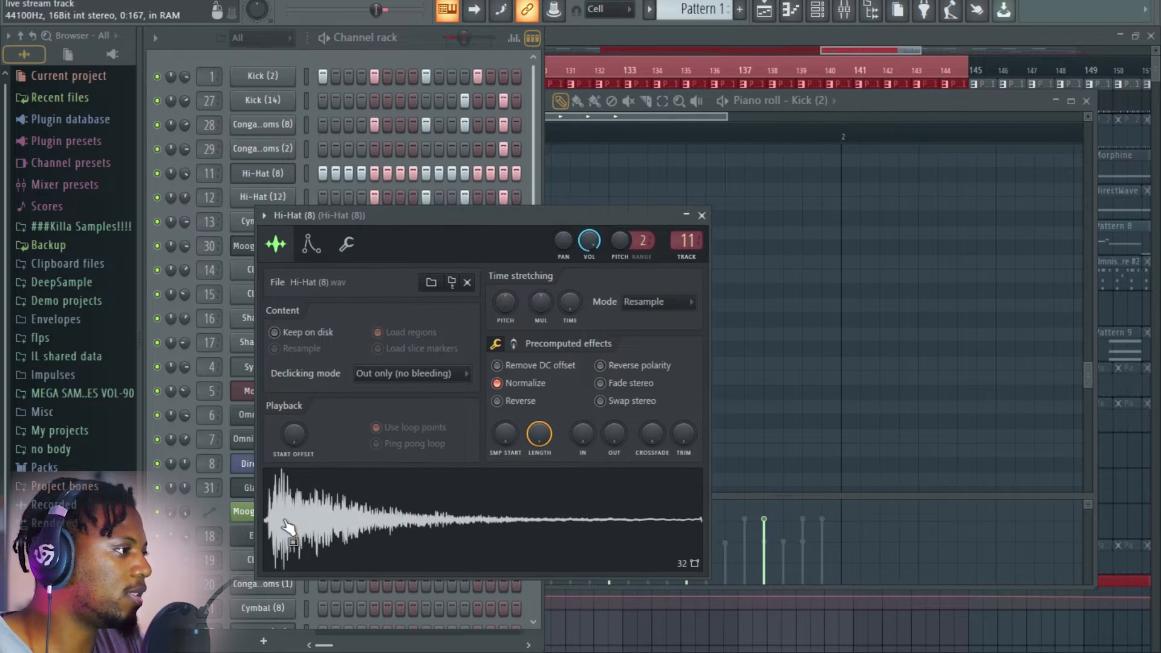
{"action": "left_click", "coordinate": [844, 10]}
{"action": "left_click_drag", "start_coordinate": [627, 477], "coordinate": [627, 515]}
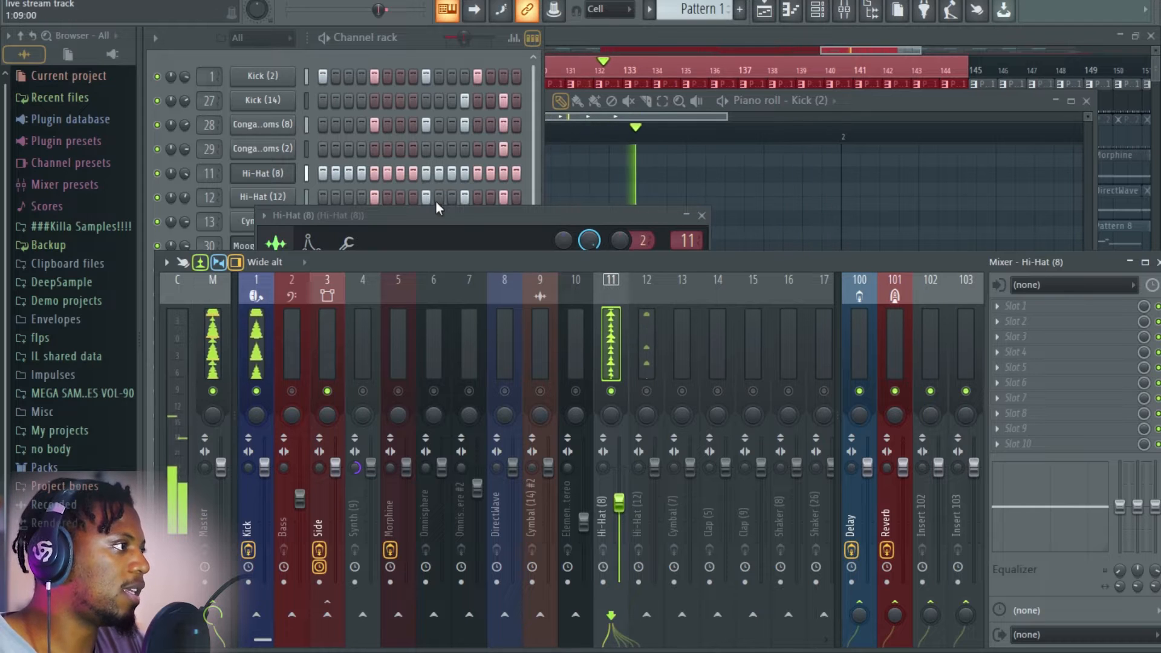
Bring back the Hi-Hat (8) sampler window, move it clear of its mixer track, and turn off Normalize.
{"action": "left_click", "coordinate": [444, 221]}
{"action": "left_click_drag", "start_coordinate": [437, 219], "coordinate": [416, 215]}
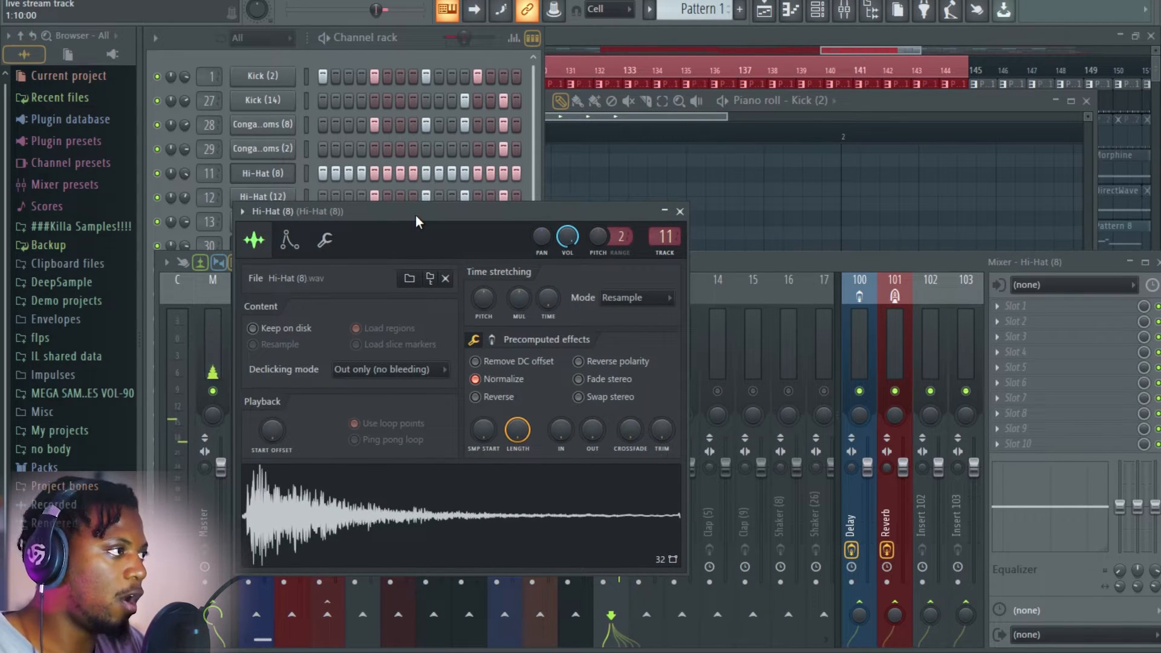
{"action": "left_click_drag", "start_coordinate": [412, 215], "coordinate": [315, 200]}
{"action": "left_click", "coordinate": [411, 378]}
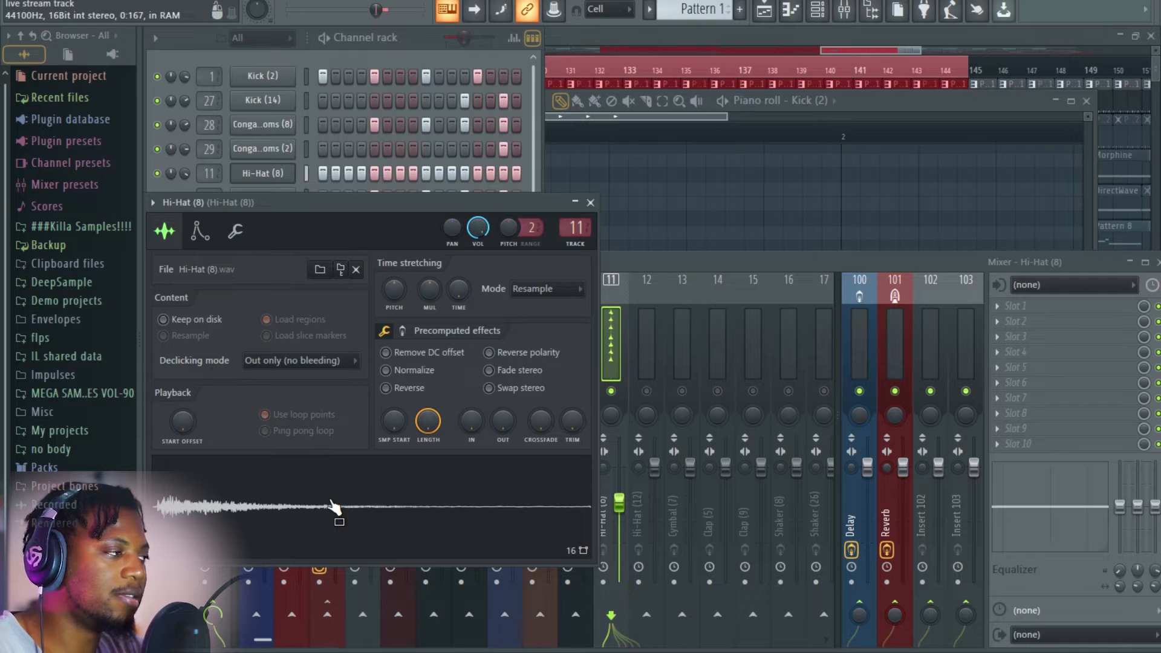
Bring the mixer back in front of the Hi-Hat (8) sampler window and restart playback.
{"action": "left_click_drag", "start_coordinate": [444, 207], "coordinate": [461, 191]}
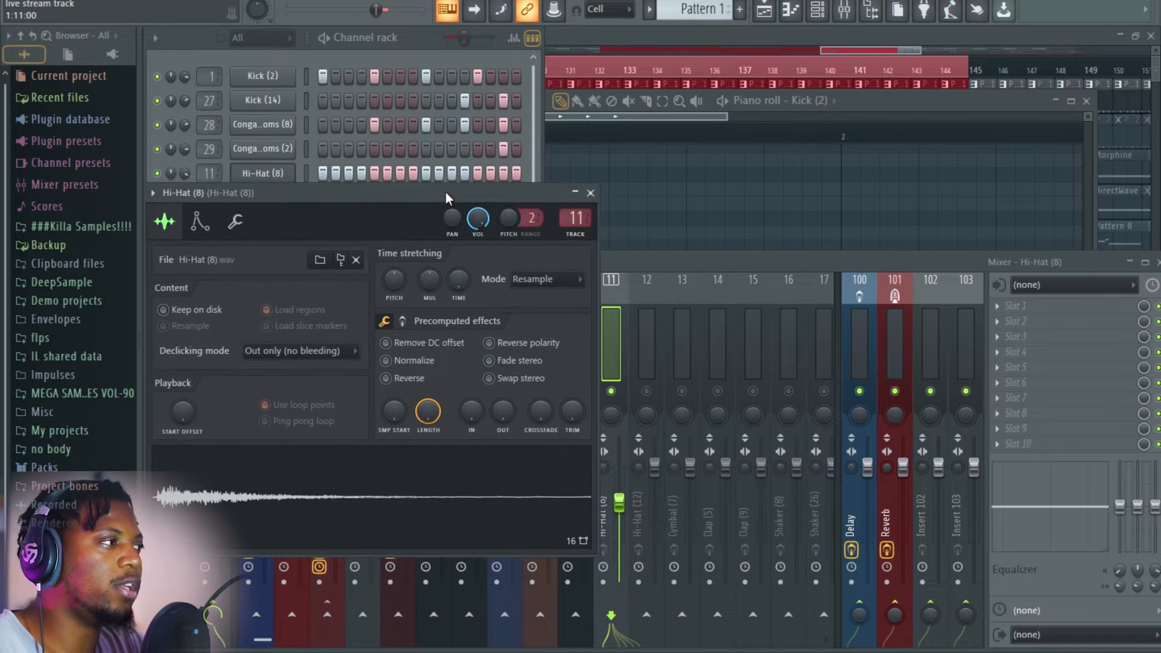
{"action": "left_click", "coordinate": [613, 186]}
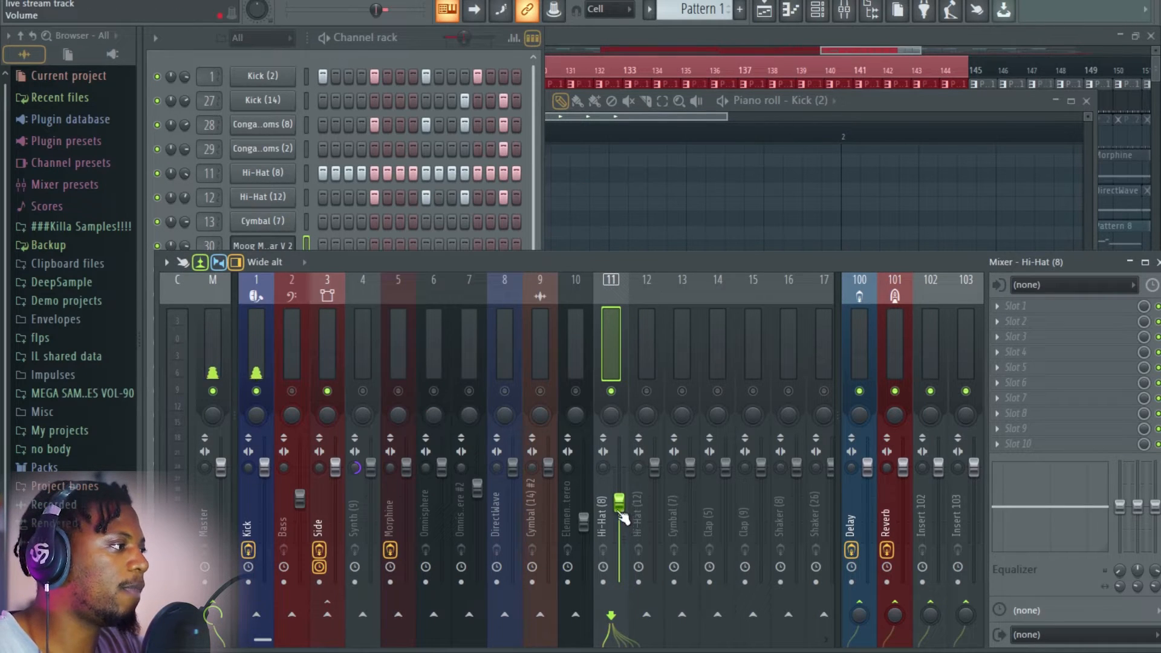
{"action": "key", "text": "space"}
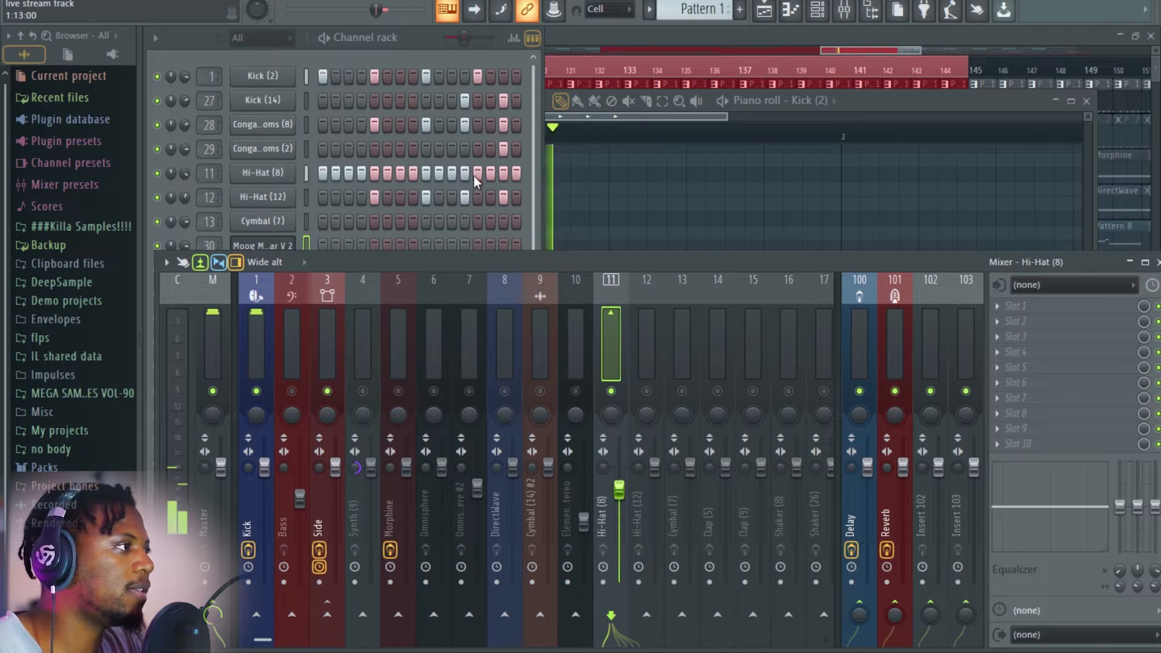
Recheck the Hi-Hat (8) sampler settings and lower the volume fader of its mixer track to about -8.2 dB.
{"action": "left_click", "coordinate": [186, 171]}
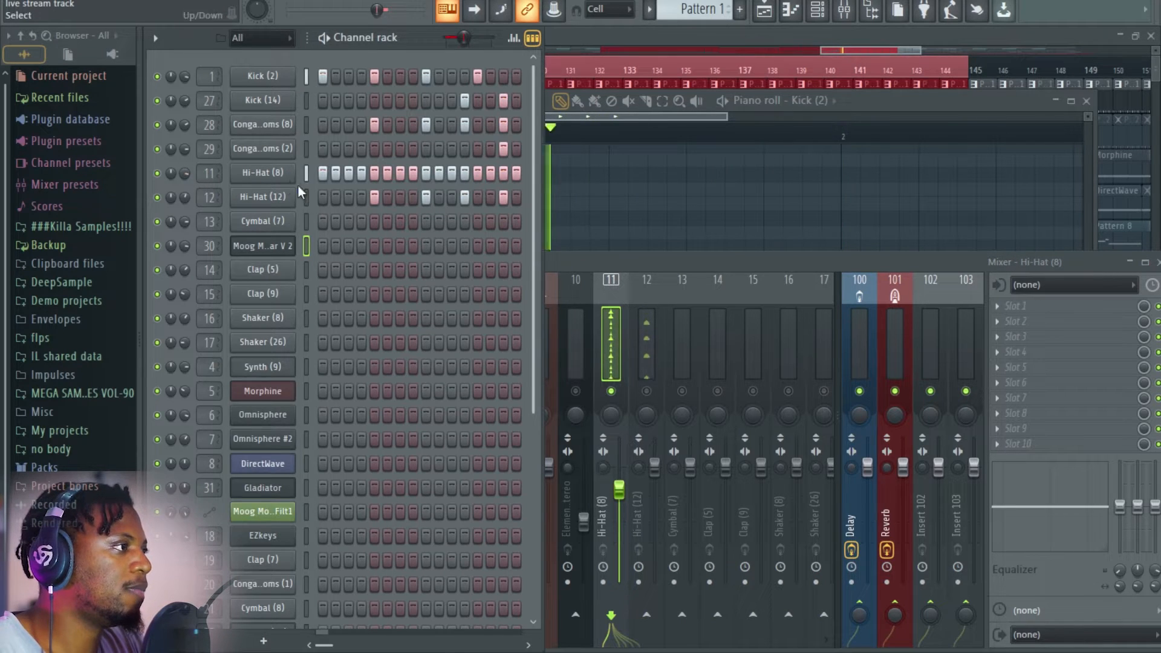
{"action": "left_click", "coordinate": [269, 174]}
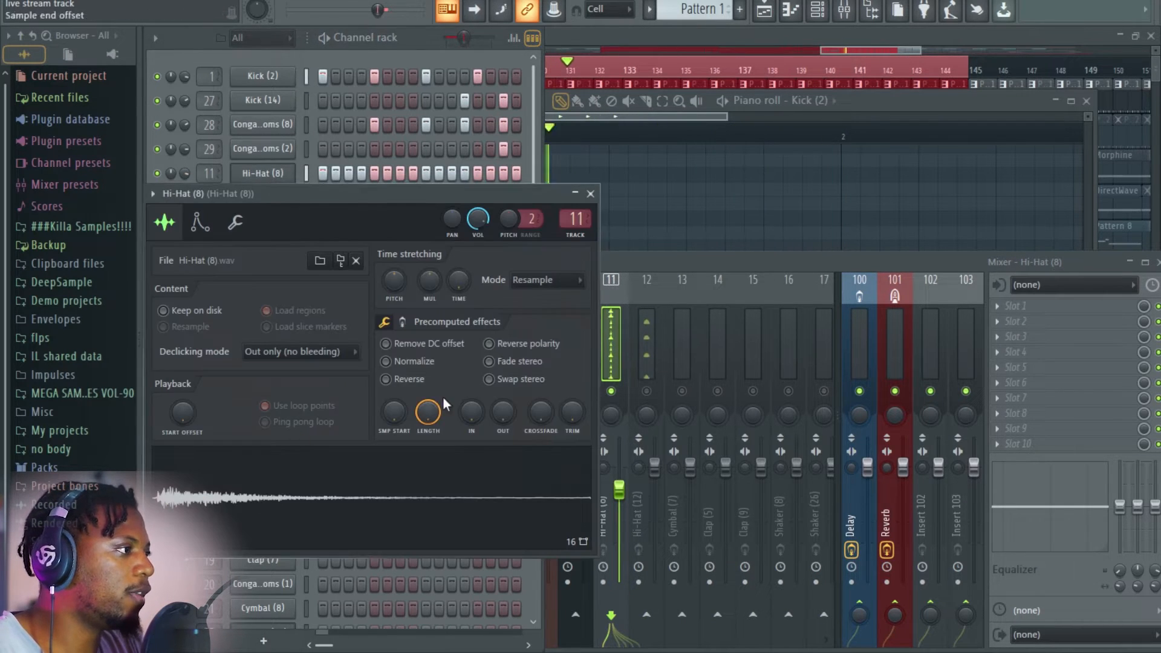
{"action": "left_click", "coordinate": [590, 193]}
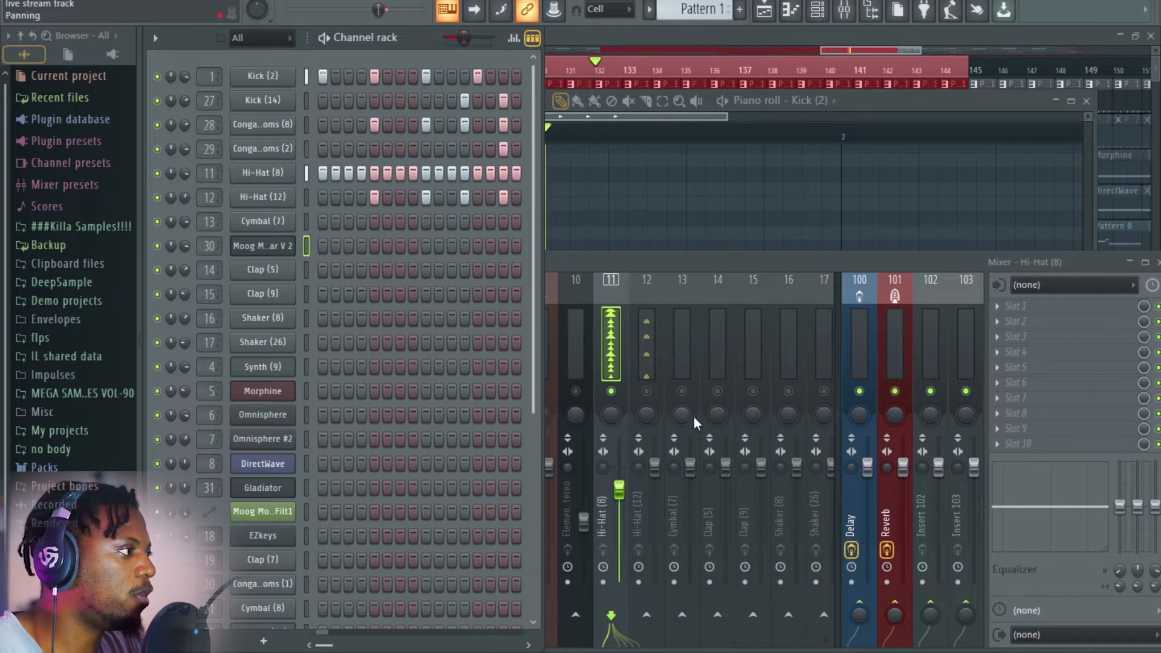
{"action": "left_click", "coordinate": [616, 347]}
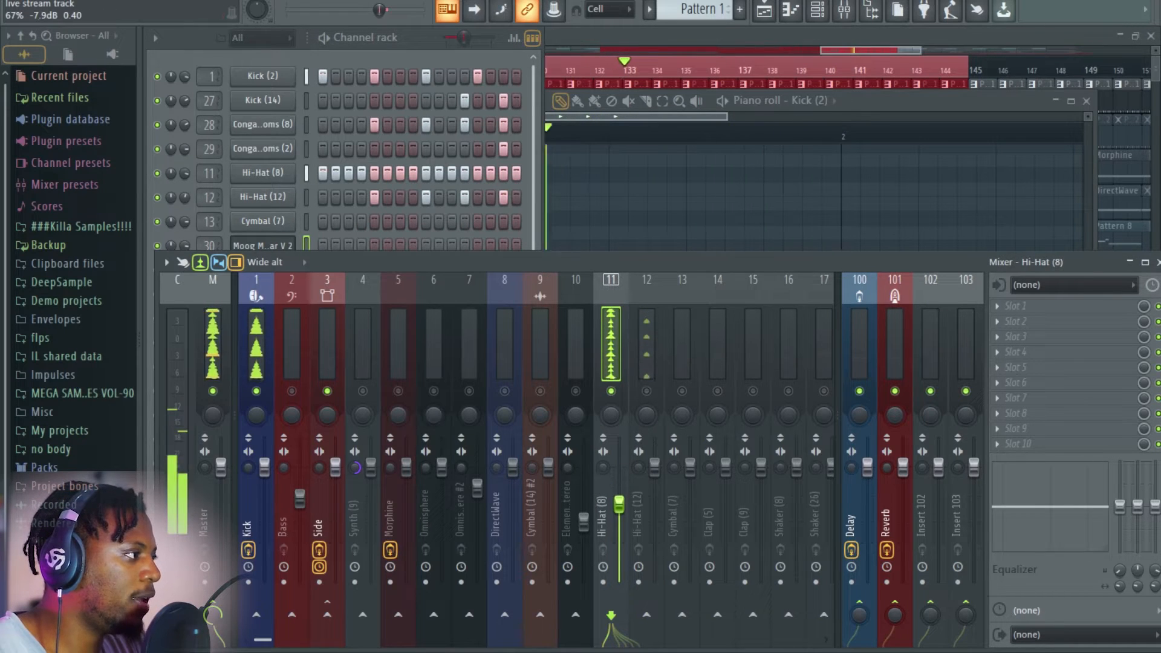
{"action": "left_click_drag", "start_coordinate": [619, 509], "coordinate": [619, 504]}
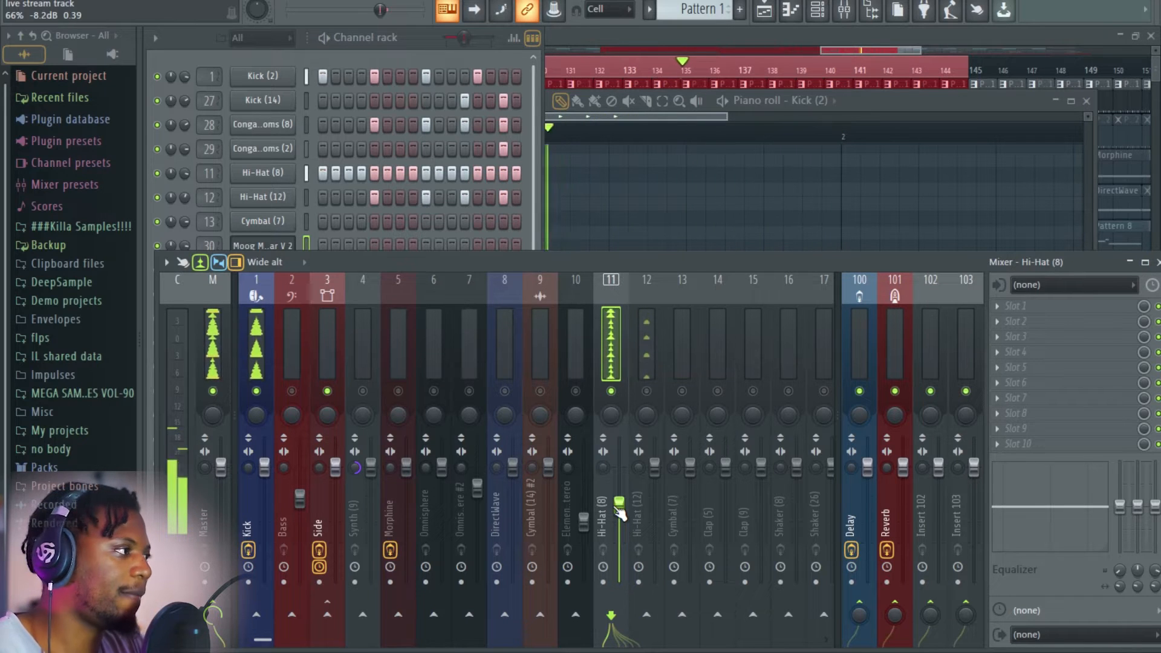
Unmute the Hi-Hat (12) mixer track and turn on Normalize for its sample in the sampler settings.
{"action": "left_click", "coordinate": [643, 343]}
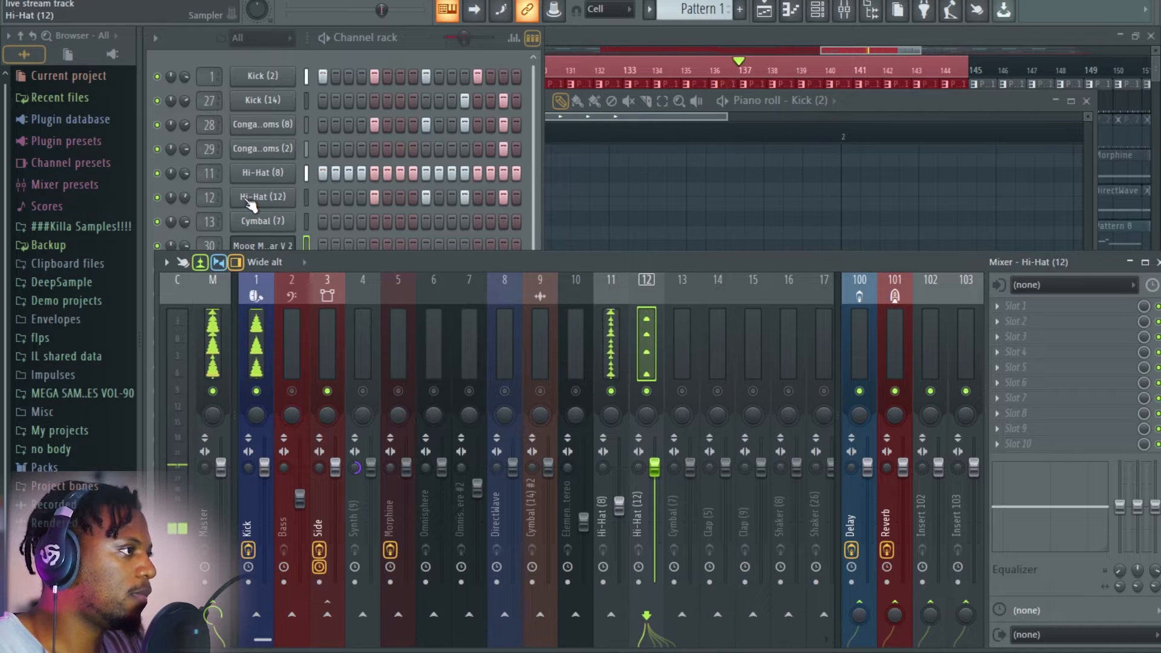
{"action": "left_click", "coordinate": [261, 197]}
{"action": "left_click_drag", "start_coordinate": [383, 237], "coordinate": [351, 237]}
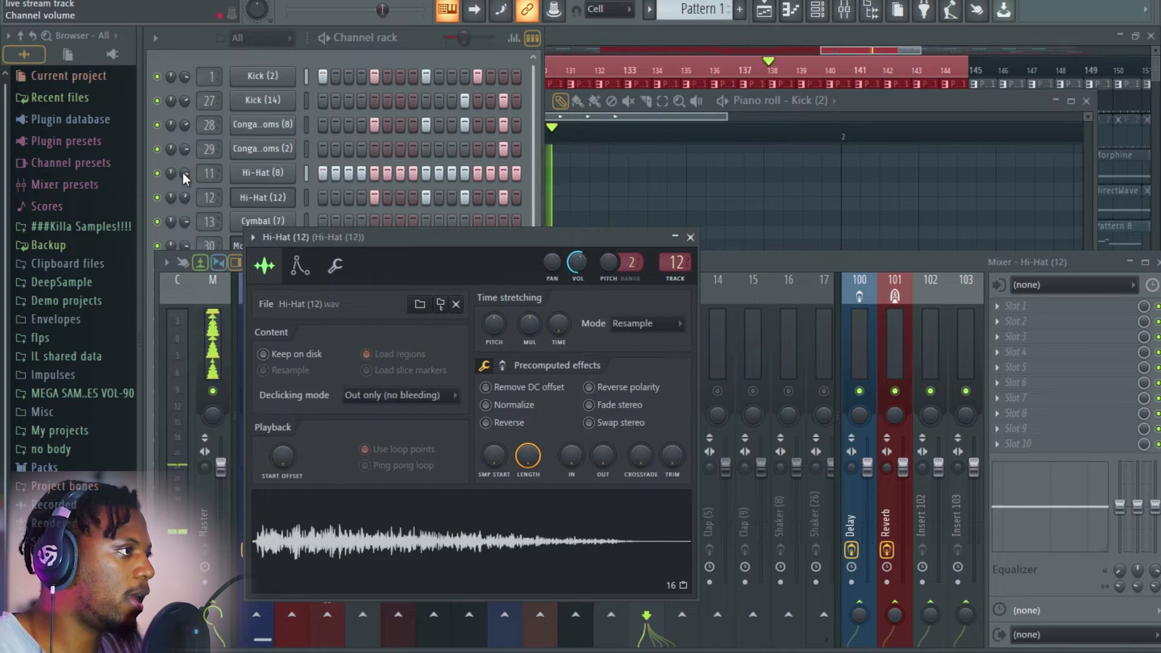
{"action": "left_click_drag", "start_coordinate": [185, 198], "coordinate": [185, 187]}
{"action": "left_click", "coordinate": [556, 241]}
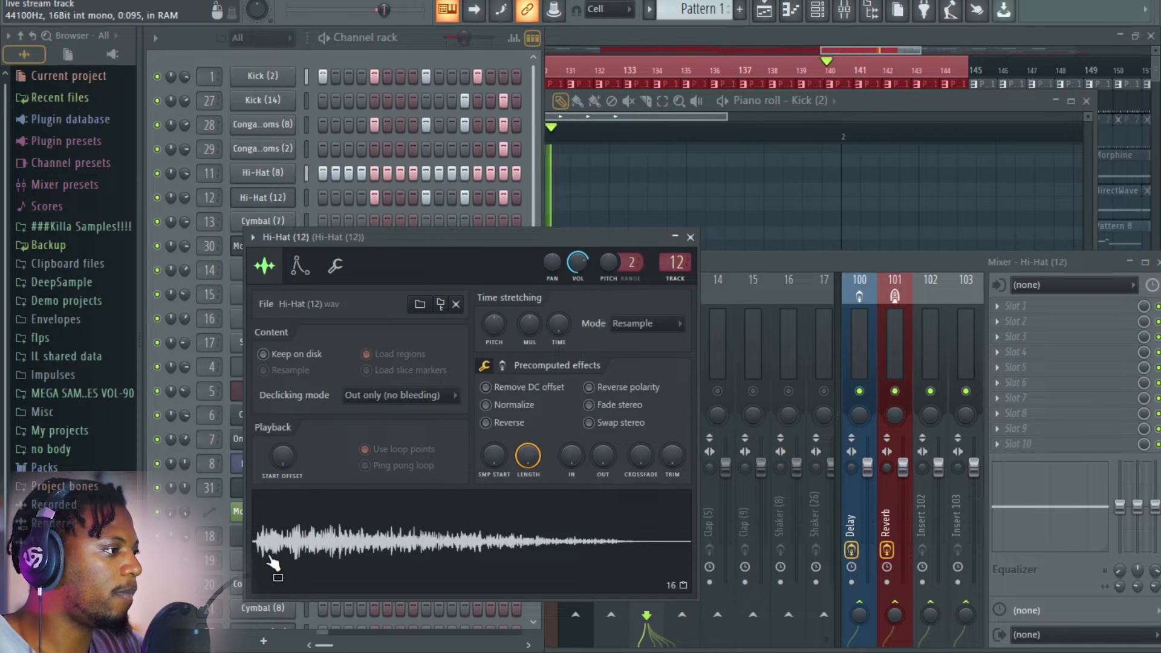
{"action": "left_click", "coordinate": [516, 407]}
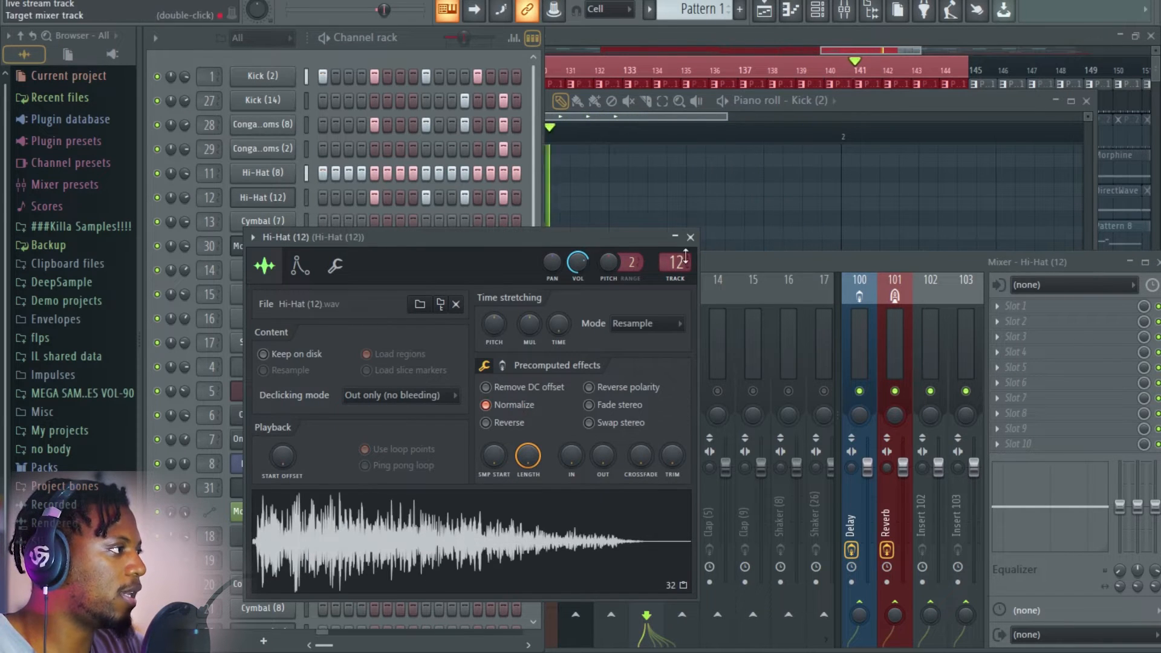
{"action": "left_click", "coordinate": [691, 238]}
Reset the Hi-Hat (12) channel volume and lower its mixer fader to roughly the height of the Hi-Hat (8) fader.
{"action": "left_click_drag", "start_coordinate": [184, 198], "coordinate": [184, 208]}
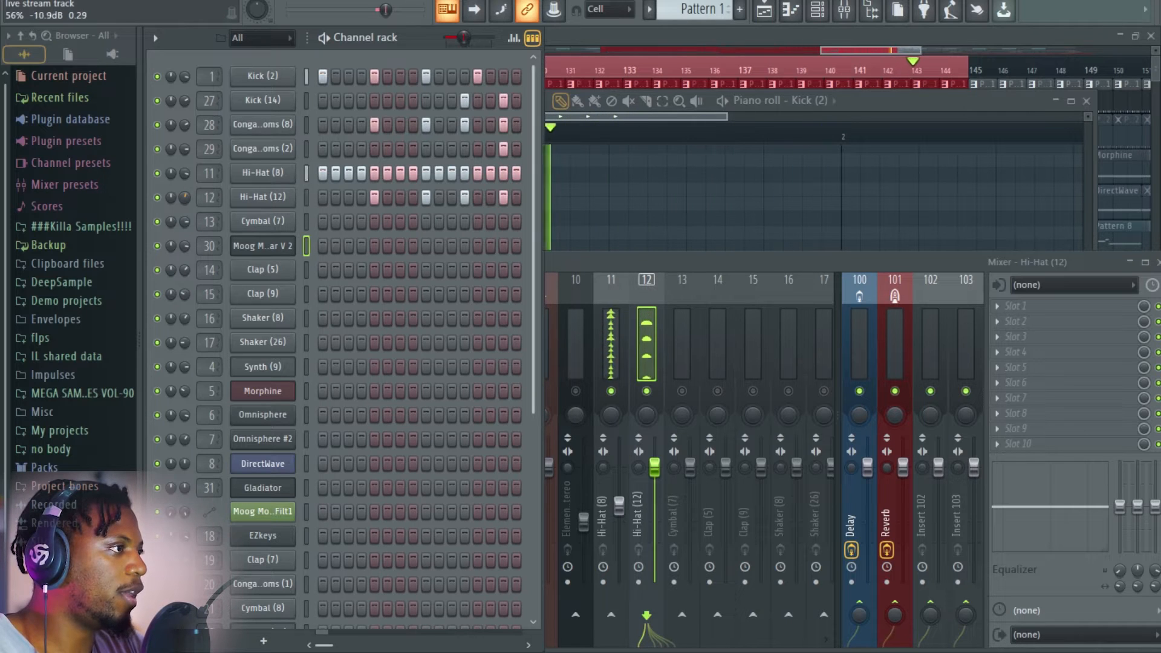
{"action": "left_click_drag", "start_coordinate": [655, 467], "coordinate": [655, 489]}
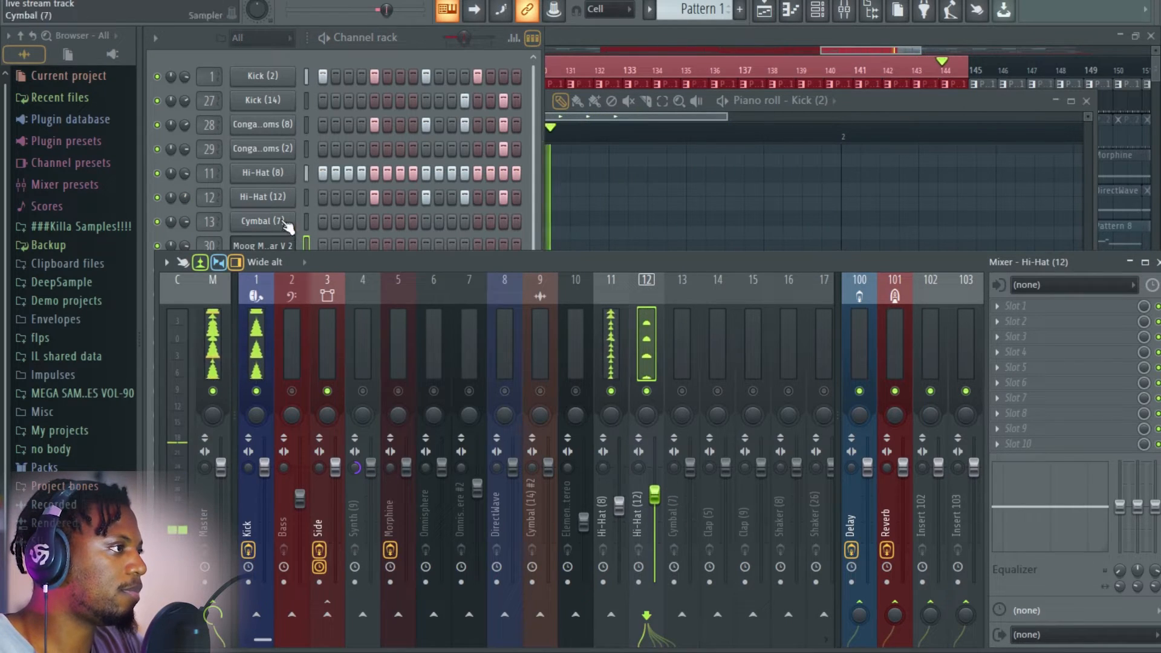
{"action": "right_click", "coordinate": [185, 198]}
{"action": "left_click", "coordinate": [232, 213]}
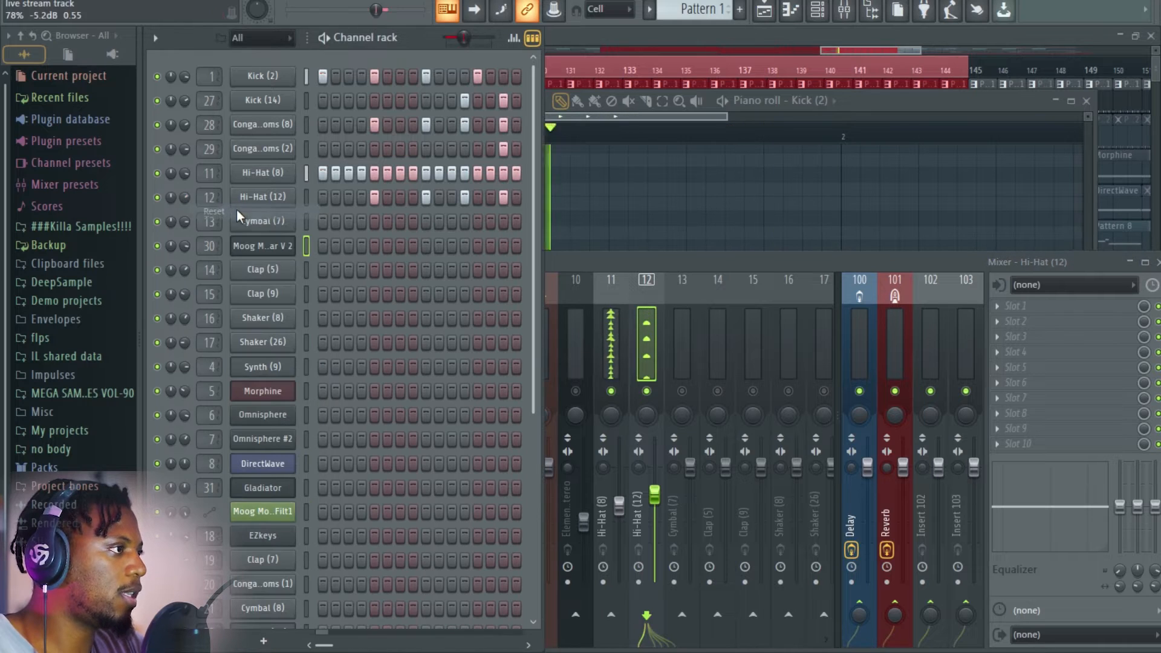
{"action": "left_click", "coordinate": [680, 262]}
{"action": "left_click_drag", "start_coordinate": [655, 495], "coordinate": [655, 502]}
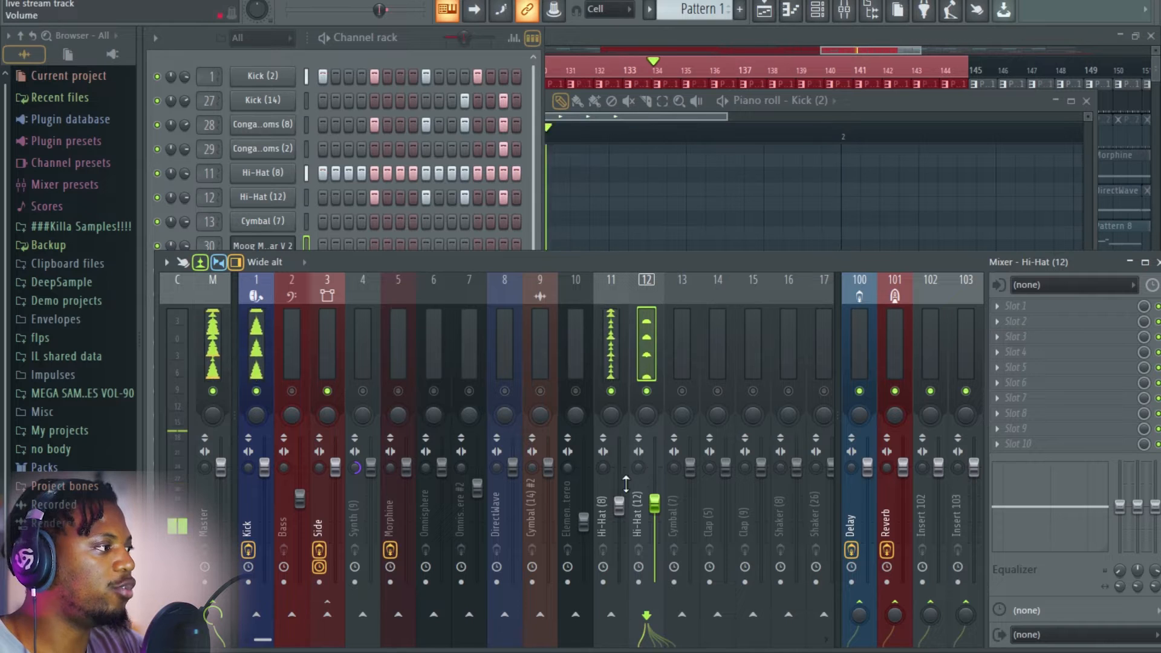
Check the levels of the Kick, Master and Hi-Hat (8) mixer tracks during playback.
{"action": "left_click", "coordinate": [256, 351]}
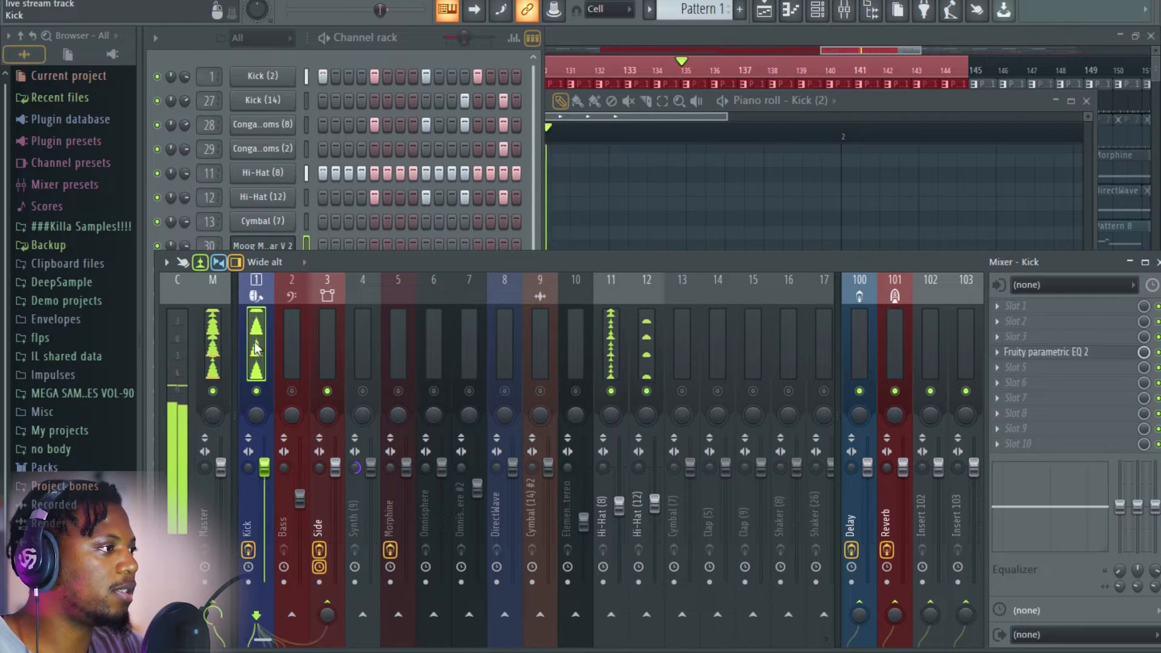
{"action": "left_click", "coordinate": [216, 350]}
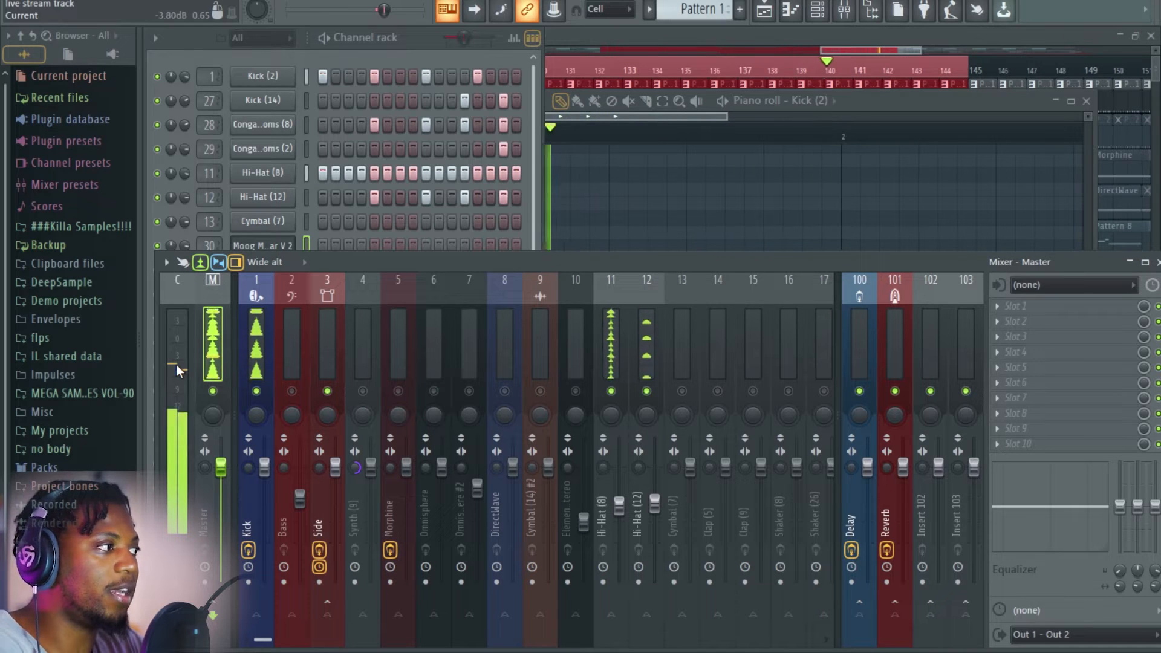
{"action": "left_click", "coordinate": [612, 347]}
Unmute the Kick (14), Congas & Toms (8) and Congas & Toms (2) mixer tracks and check Kick (14) in the mix.
{"action": "scroll", "coordinate": [612, 352], "scroll_direction": "down", "scroll_amount": 2}
{"action": "scroll", "coordinate": [592, 353], "scroll_direction": "down", "scroll_amount": 16}
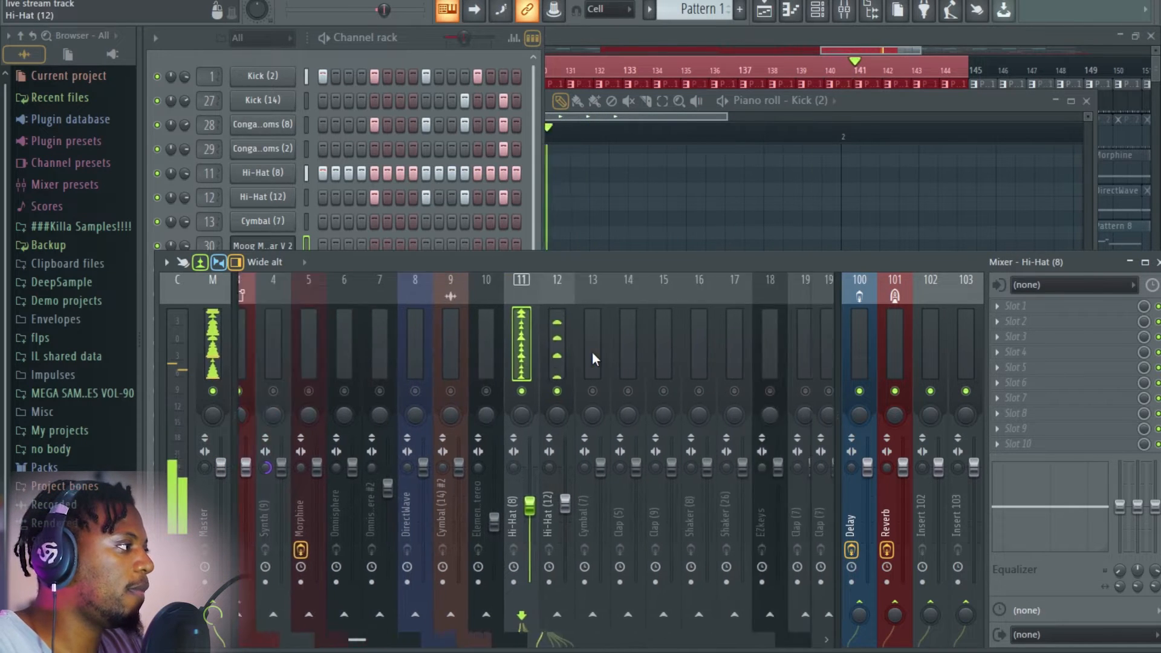
{"action": "left_click", "coordinate": [576, 393]}
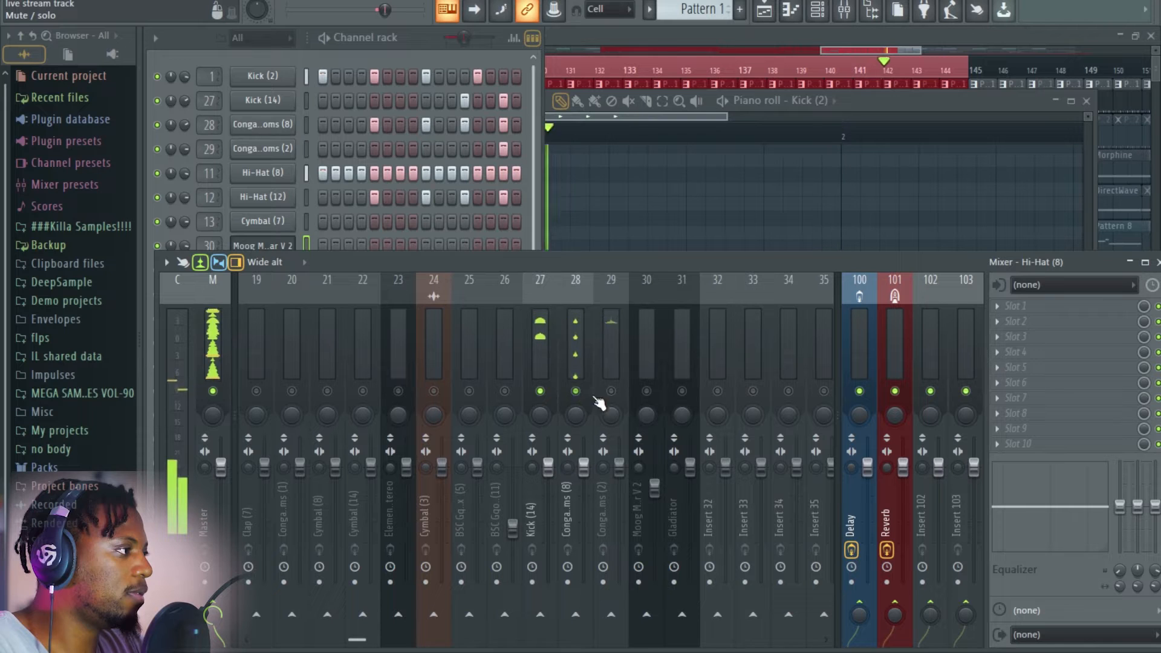
{"action": "left_click", "coordinate": [612, 393]}
{"action": "left_click", "coordinate": [542, 353]}
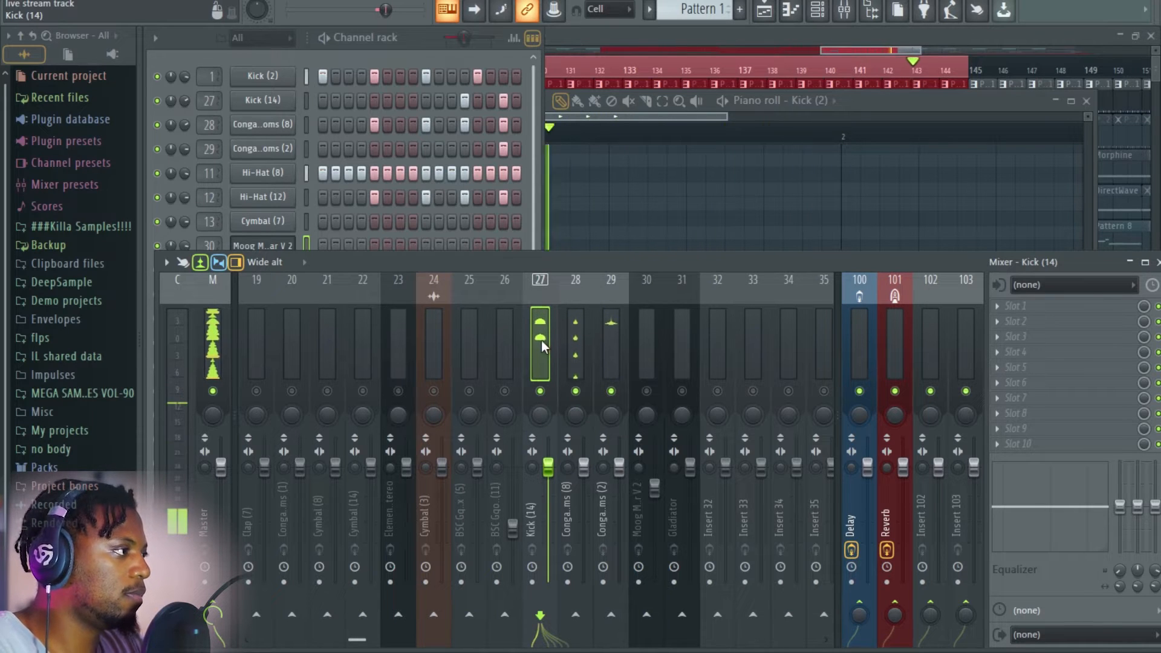
{"action": "left_click", "coordinate": [540, 391]}
{"action": "left_click", "coordinate": [541, 392]}
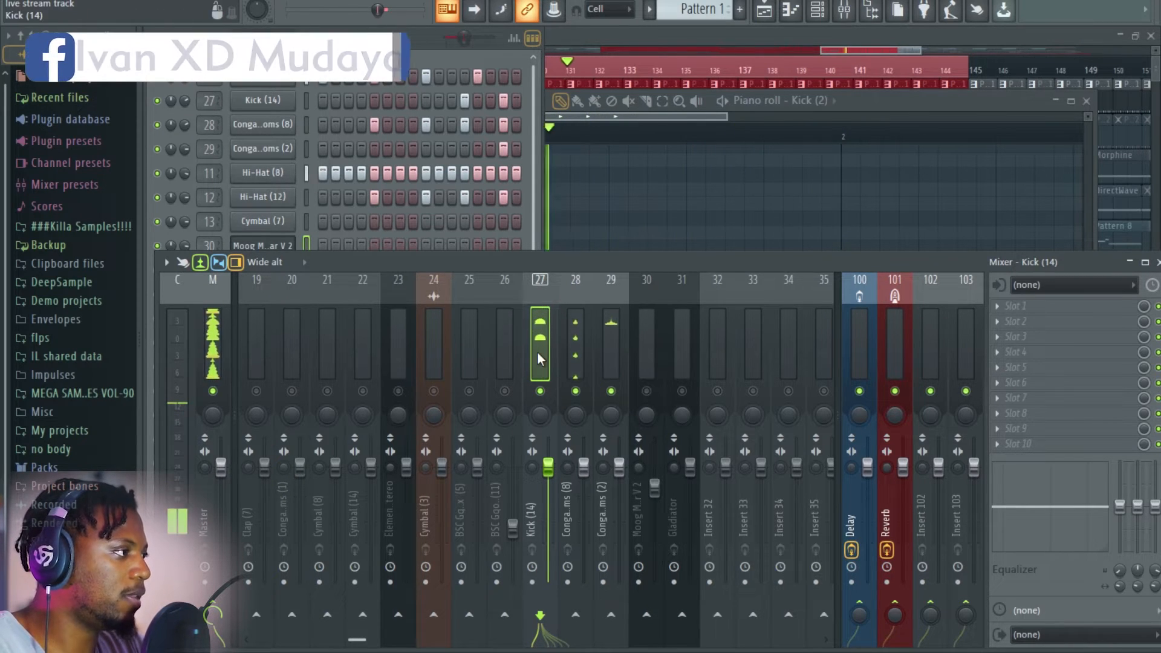
Solo the Congas & Toms (8) mixer track and turn on Normalize for its sample in the sampler settings.
{"action": "left_click", "coordinate": [575, 354]}
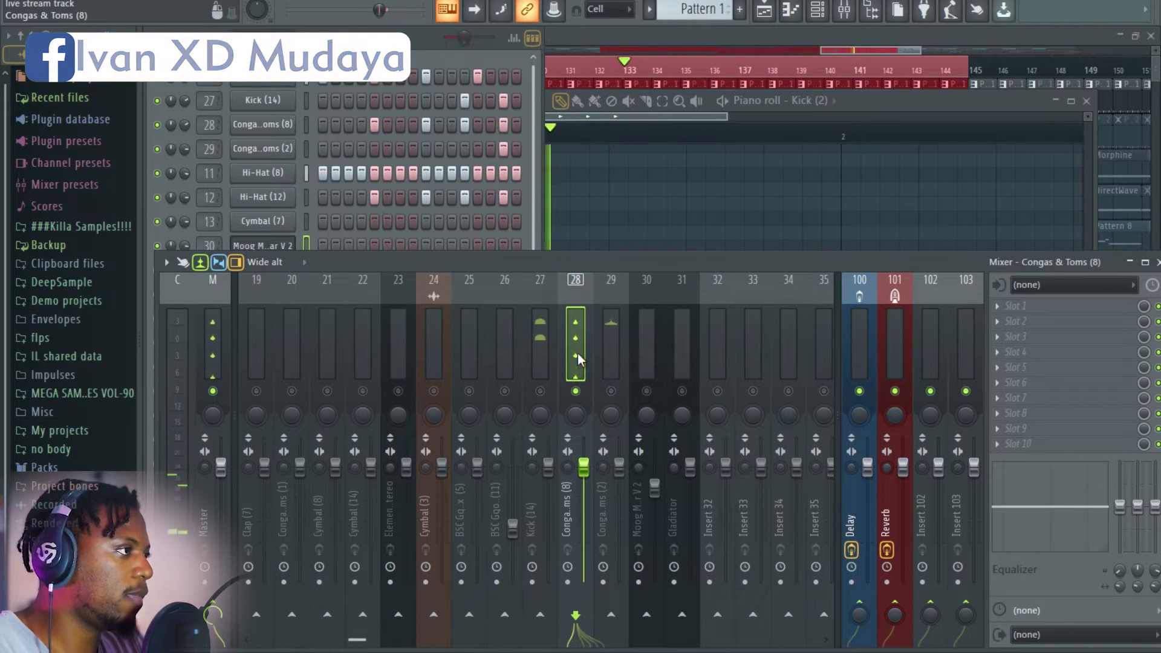
{"action": "left_click", "coordinate": [425, 50]}
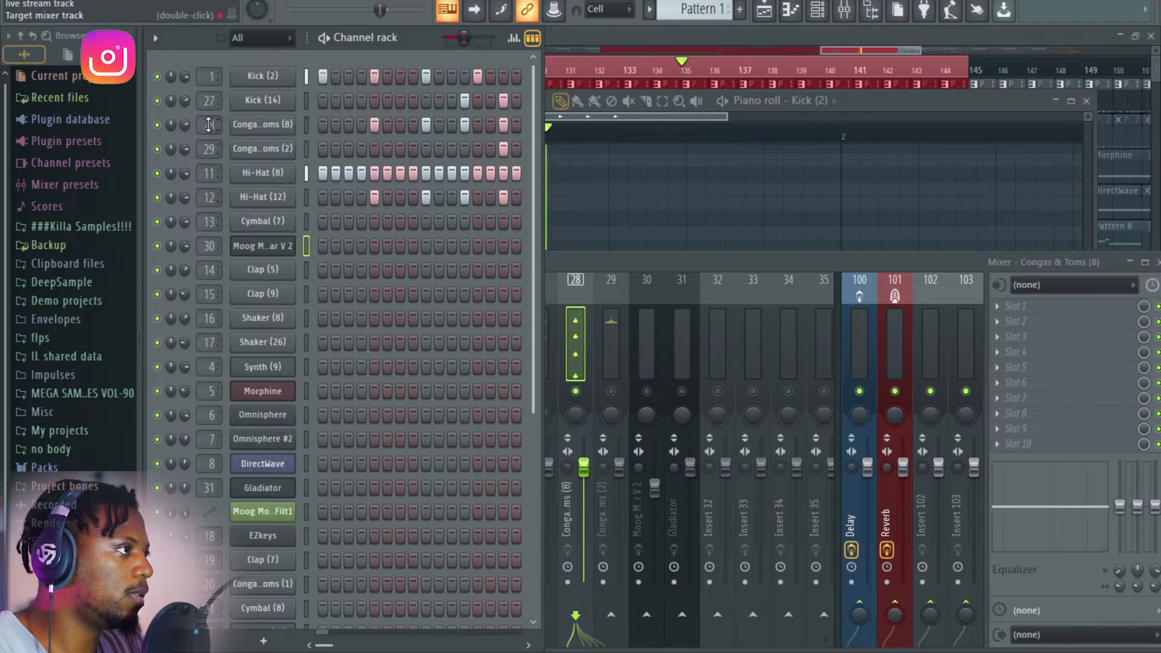
{"action": "left_click", "coordinate": [263, 124]}
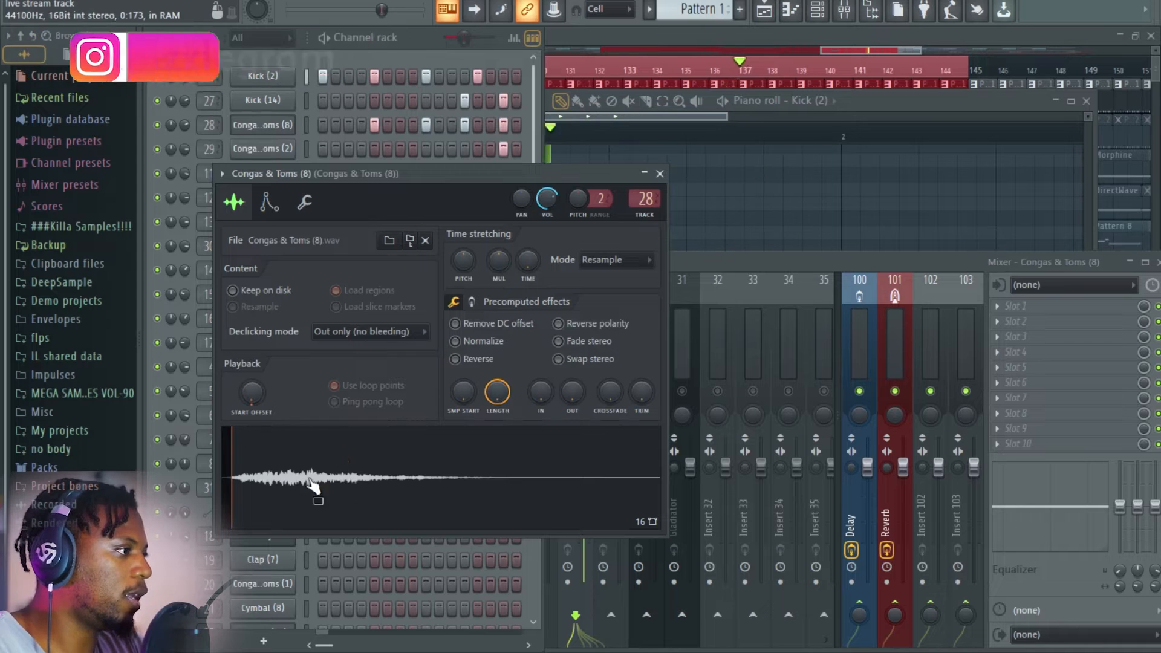
{"action": "left_click", "coordinate": [456, 341]}
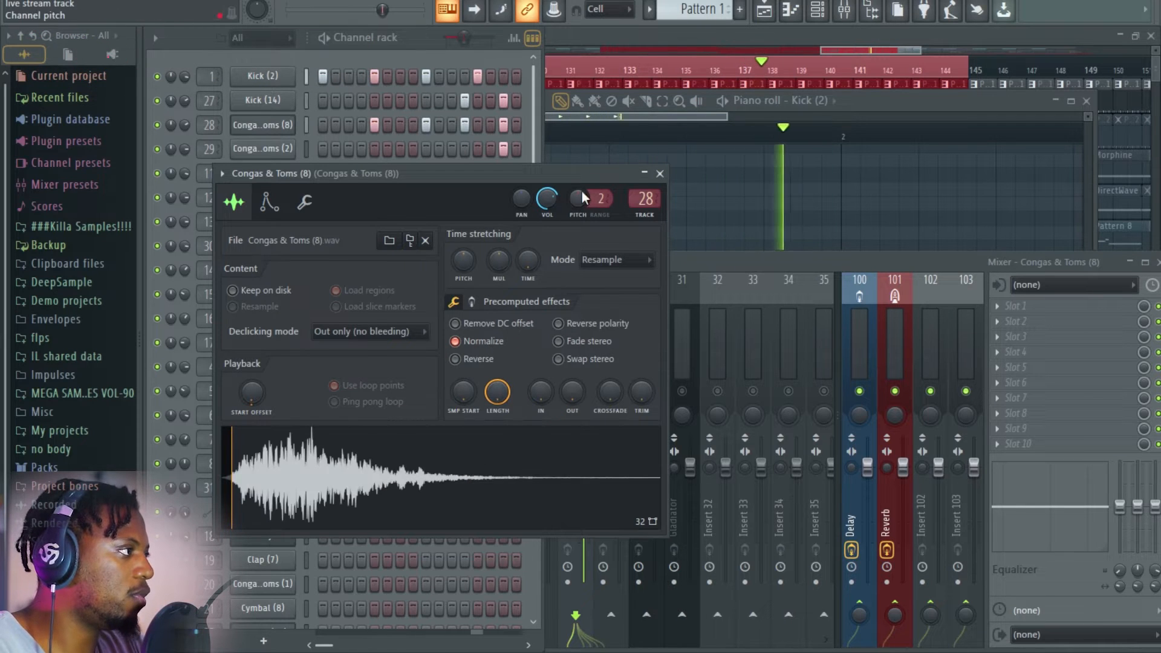
Close the Congas & Toms (8) sampler and lower the volume fader of its mixer track to about -6.6 dB.
{"action": "left_click", "coordinate": [659, 175]}
{"action": "left_click", "coordinate": [626, 267]}
{"action": "left_click_drag", "start_coordinate": [583, 483], "coordinate": [585, 500]}
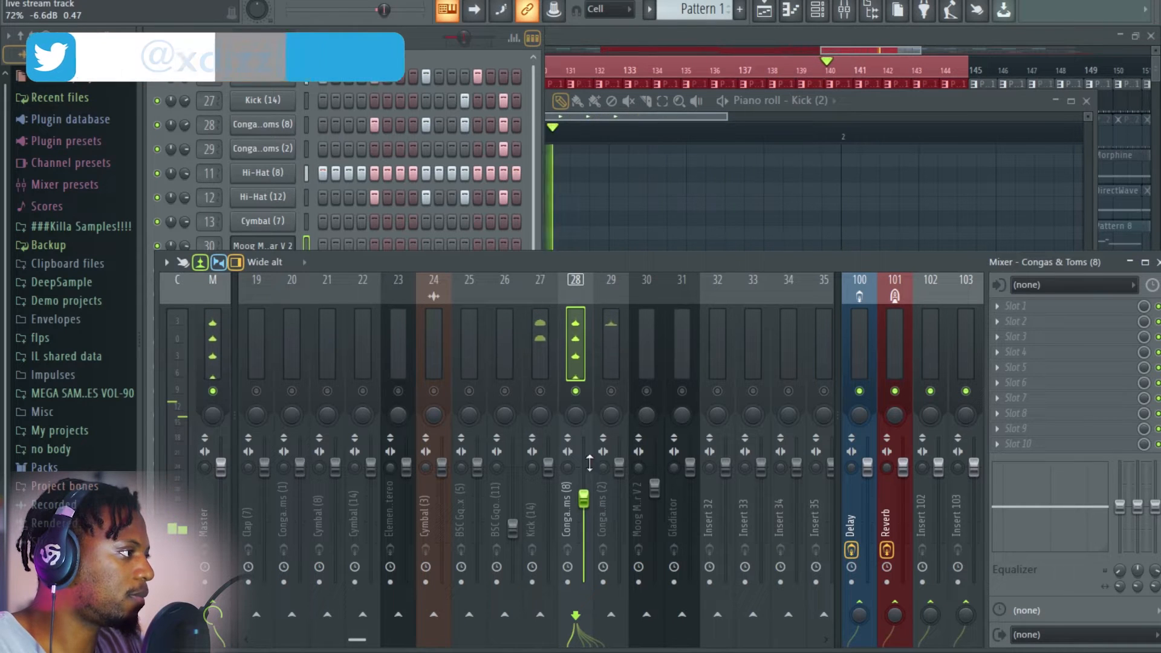
Unmute the Congas & Toms (2) mixer track, lower its volume fader slightly and pan it to the right.
{"action": "left_click", "coordinate": [612, 378]}
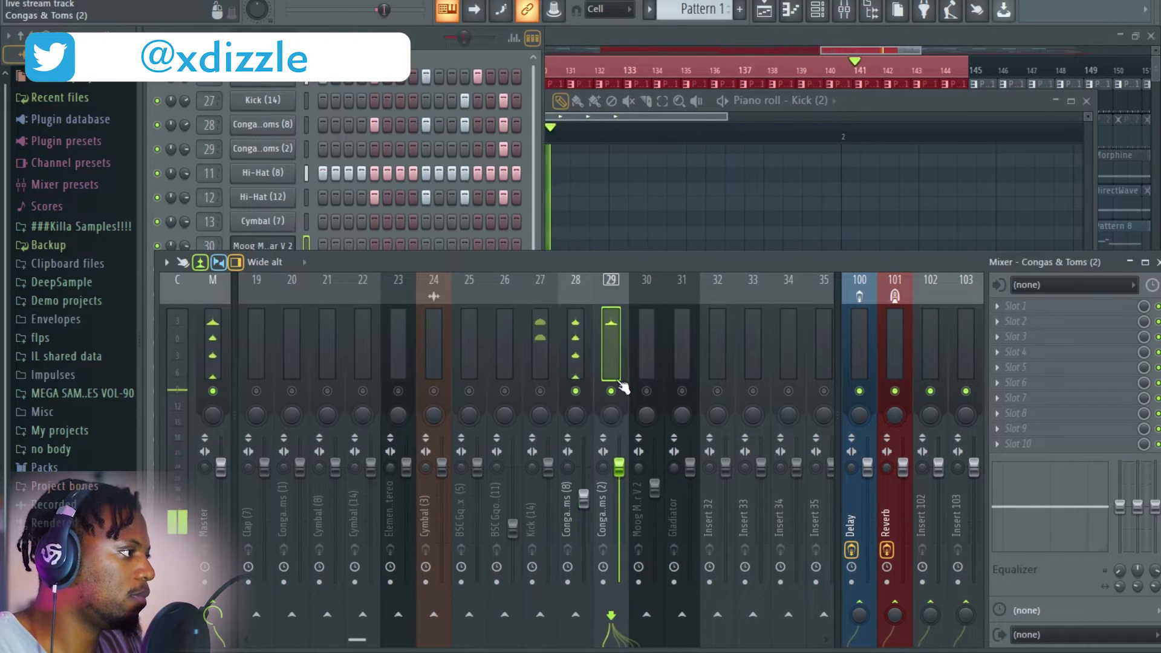
{"action": "left_click_drag", "start_coordinate": [619, 466], "coordinate": [618, 478]}
{"action": "left_click_drag", "start_coordinate": [611, 417], "coordinate": [611, 393]}
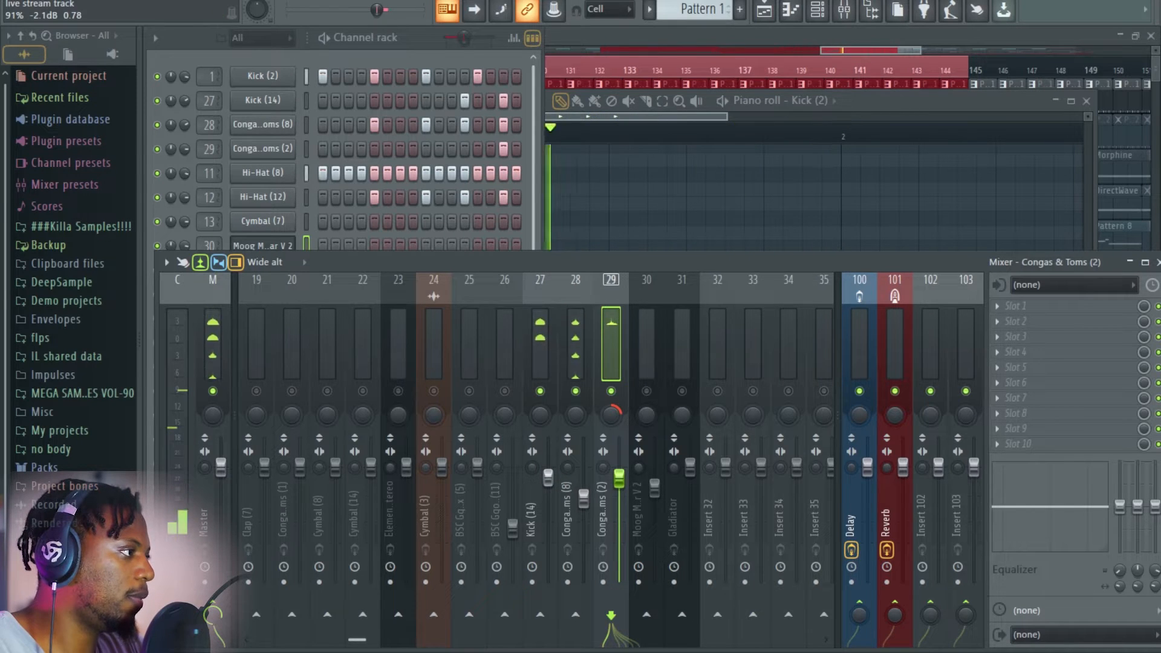
Unmute the Kick mixer track and reset the volume fader of the Kick (14) mixer track.
{"action": "scroll", "coordinate": [550, 336], "scroll_direction": "left", "scroll_amount": 6}
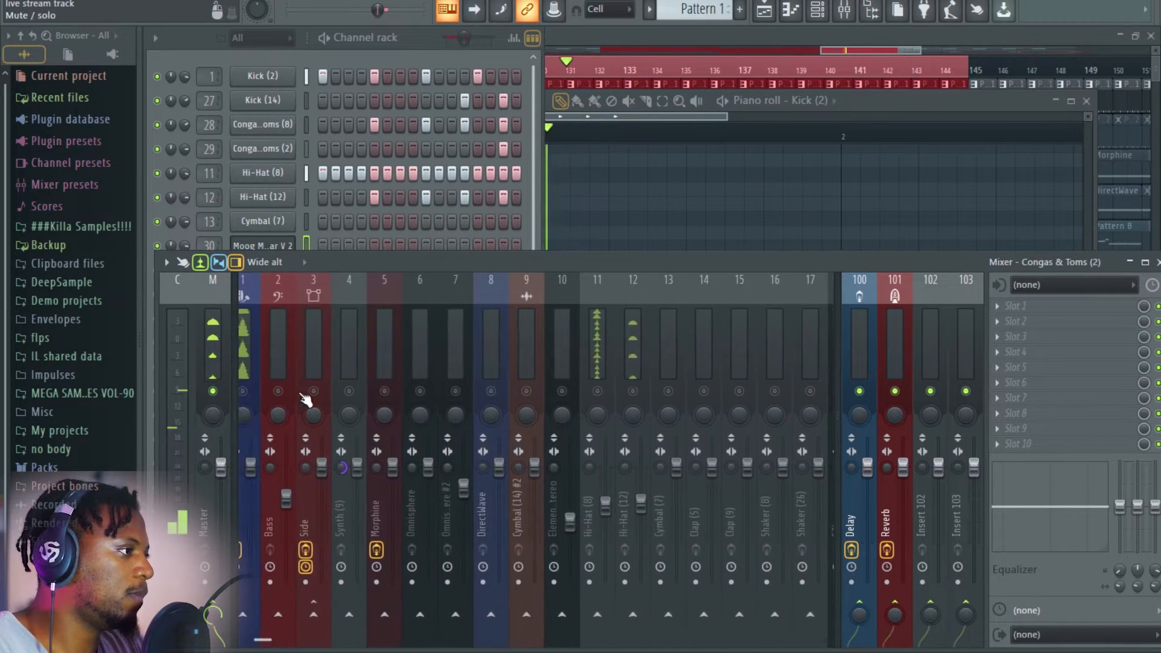
{"action": "left_click", "coordinate": [258, 394]}
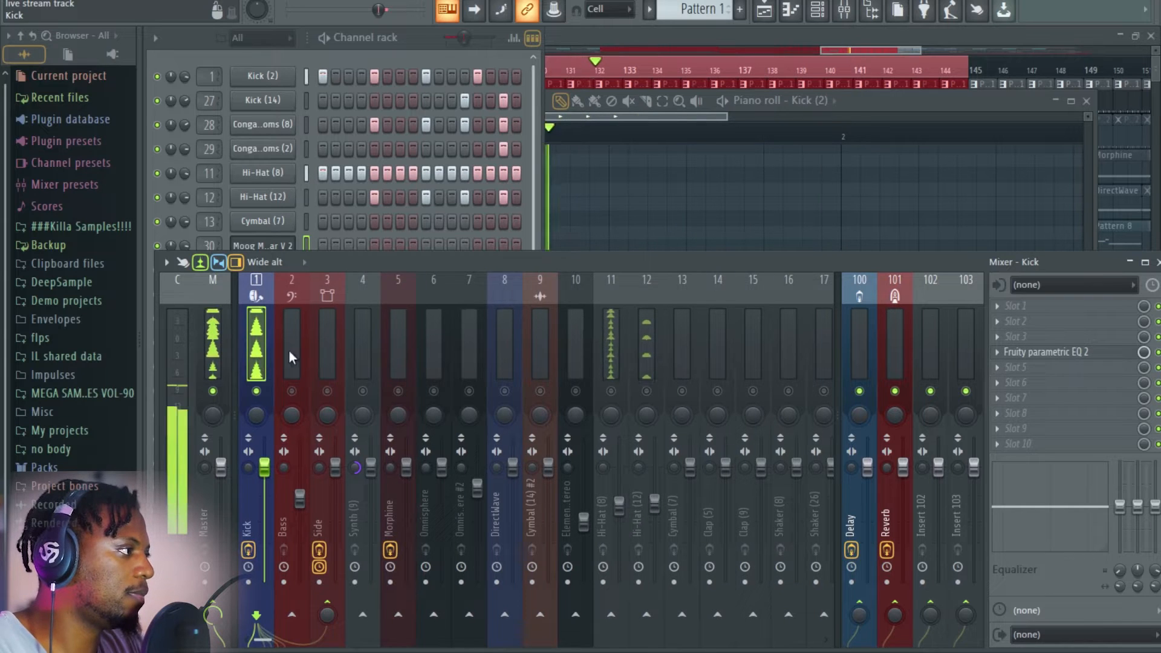
{"action": "scroll", "coordinate": [565, 356], "scroll_direction": "right", "scroll_amount": 1}
{"action": "scroll", "coordinate": [564, 355], "scroll_direction": "right", "scroll_amount": 6}
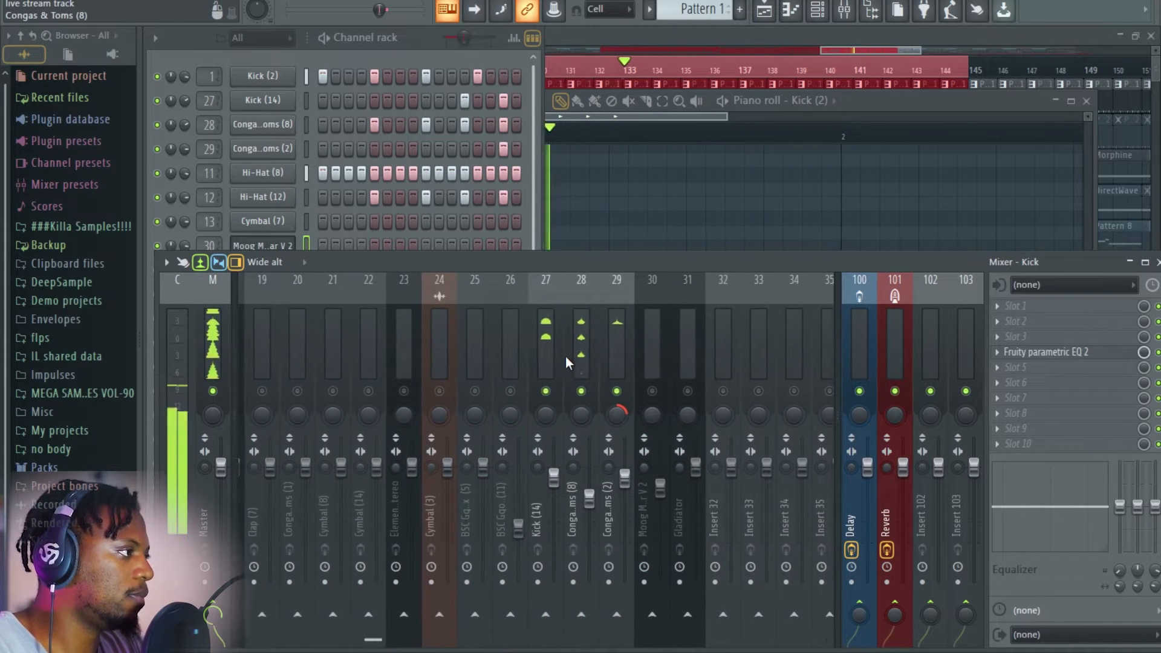
{"action": "right_click", "coordinate": [446, 473]}
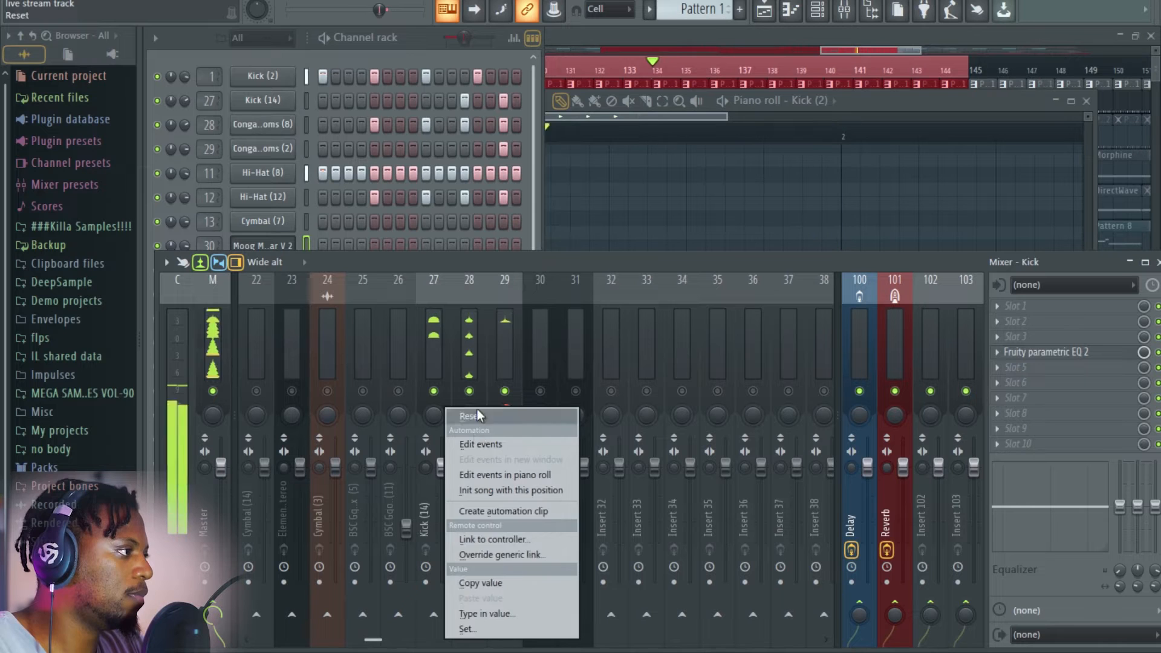
{"action": "left_click", "coordinate": [478, 409]}
Unmute the Hi-Hat (8) and Hi-Hat (12) mixer tracks and select Hi-Hat (8).
{"action": "scroll", "coordinate": [437, 336], "scroll_direction": "left", "scroll_amount": 6}
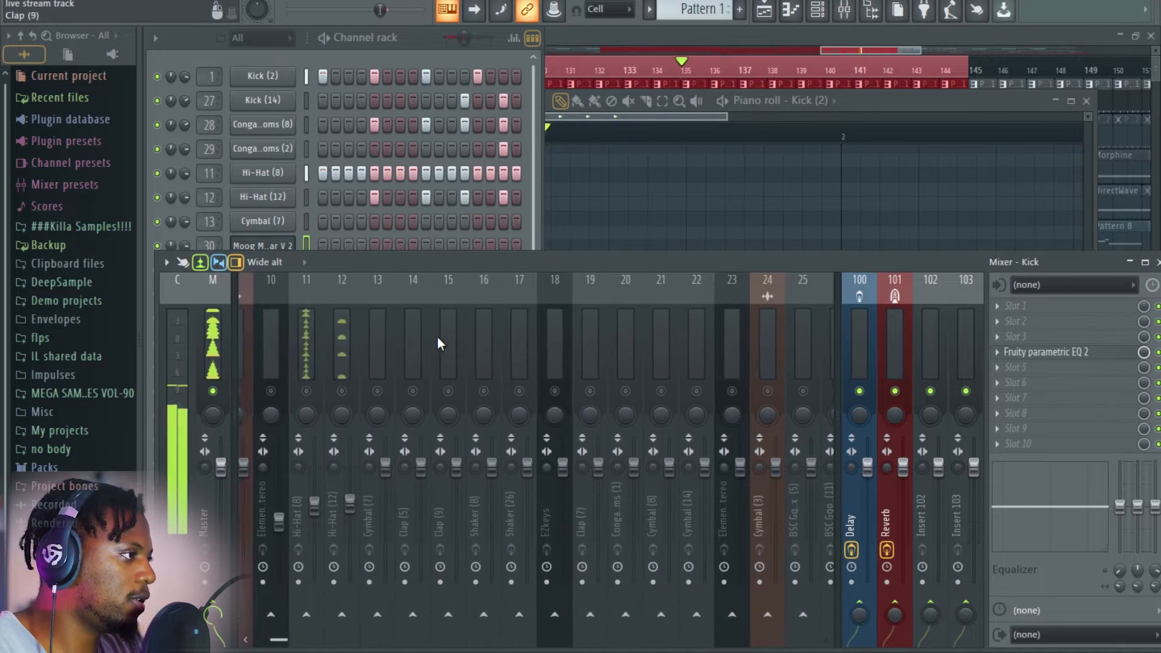
{"action": "left_click", "coordinate": [503, 350]}
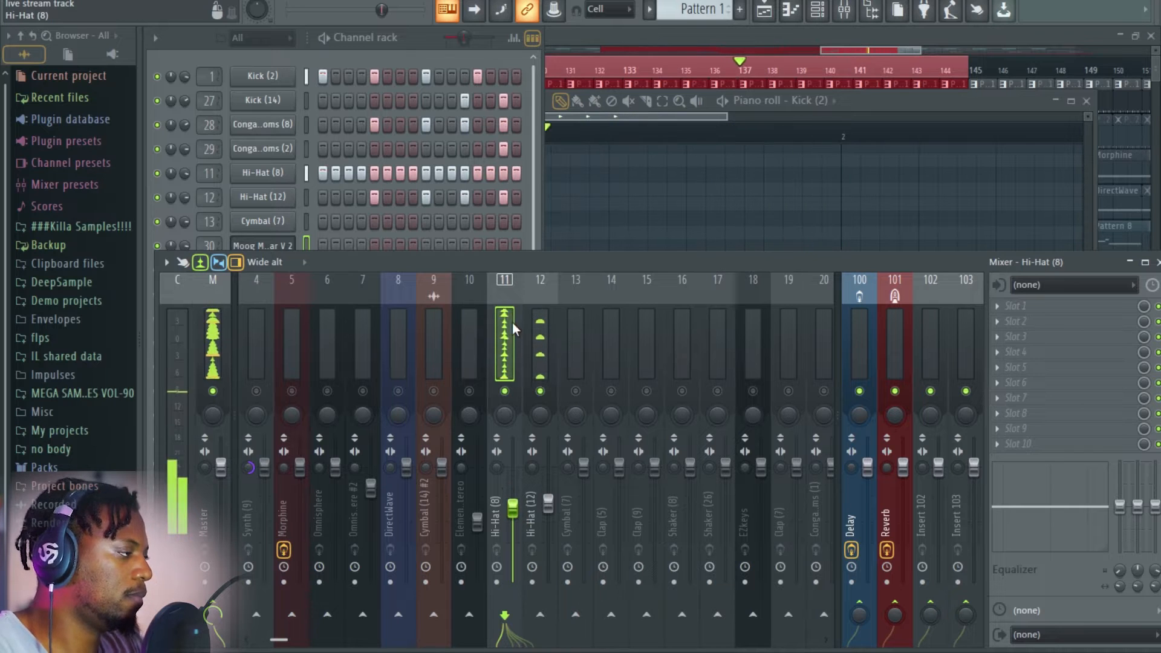
Review the levels of the unmuted drum tracks across the mixer during playback, and stop playback.
{"action": "scroll", "coordinate": [512, 329], "scroll_direction": "right", "scroll_amount": 2}
{"action": "scroll", "coordinate": [505, 339], "scroll_direction": "left", "scroll_amount": 4}
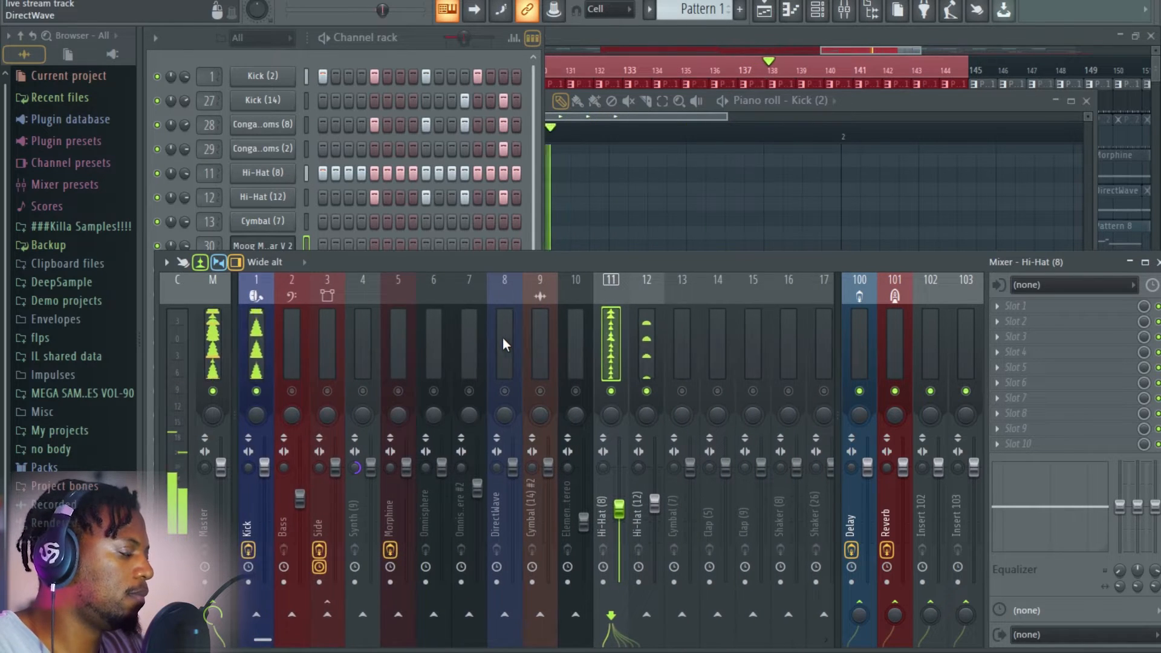
{"action": "scroll", "coordinate": [503, 340], "scroll_direction": "right", "scroll_amount": 8}
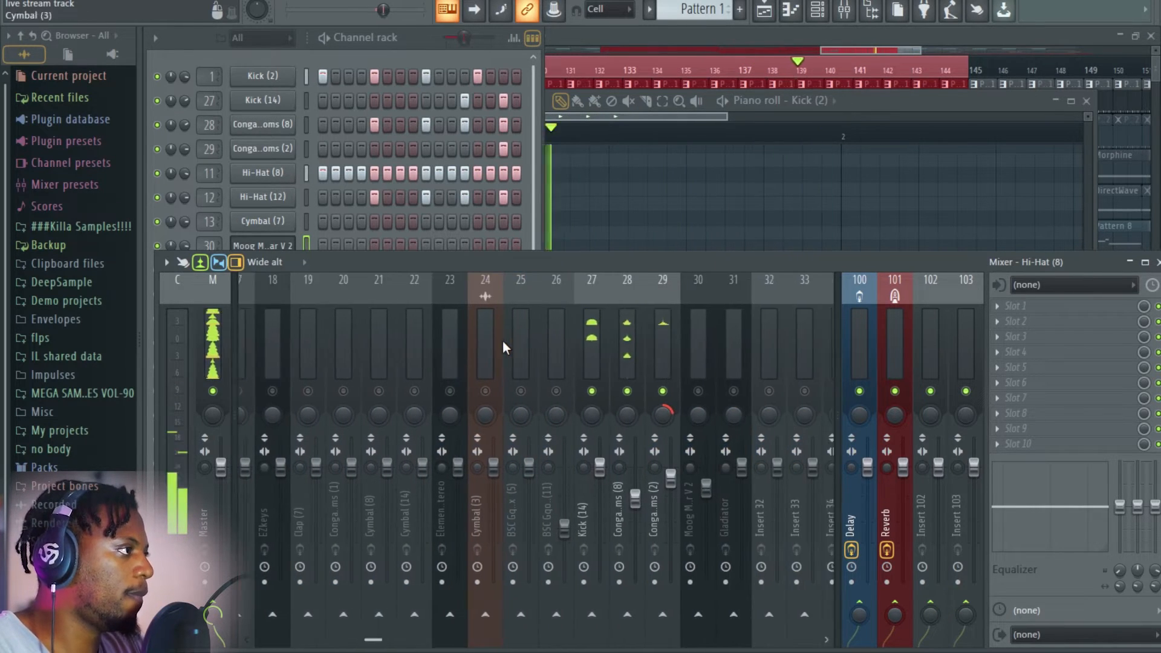
{"action": "scroll", "coordinate": [502, 341], "scroll_direction": "right", "scroll_amount": 2}
{"action": "key", "text": "space"}
{"action": "scroll", "coordinate": [480, 341], "scroll_direction": "left", "scroll_amount": 3}
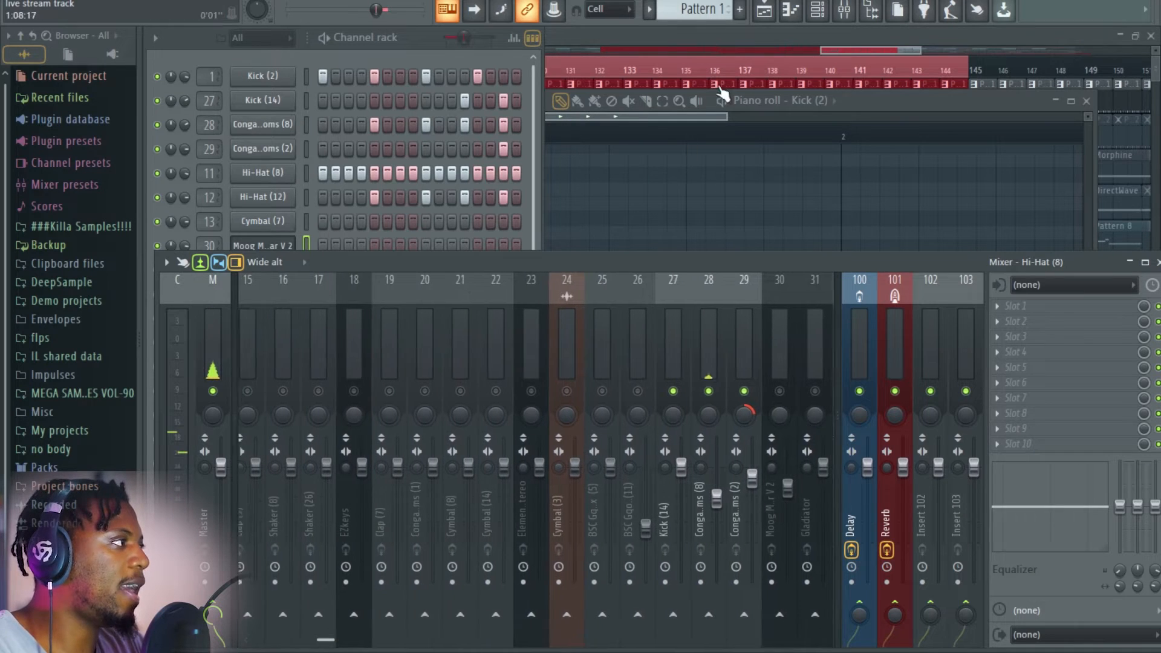
Unmute playlist Track 2, resume playback and open its Pattern 2 in the channel rack.
{"action": "left_click", "coordinate": [865, 42]}
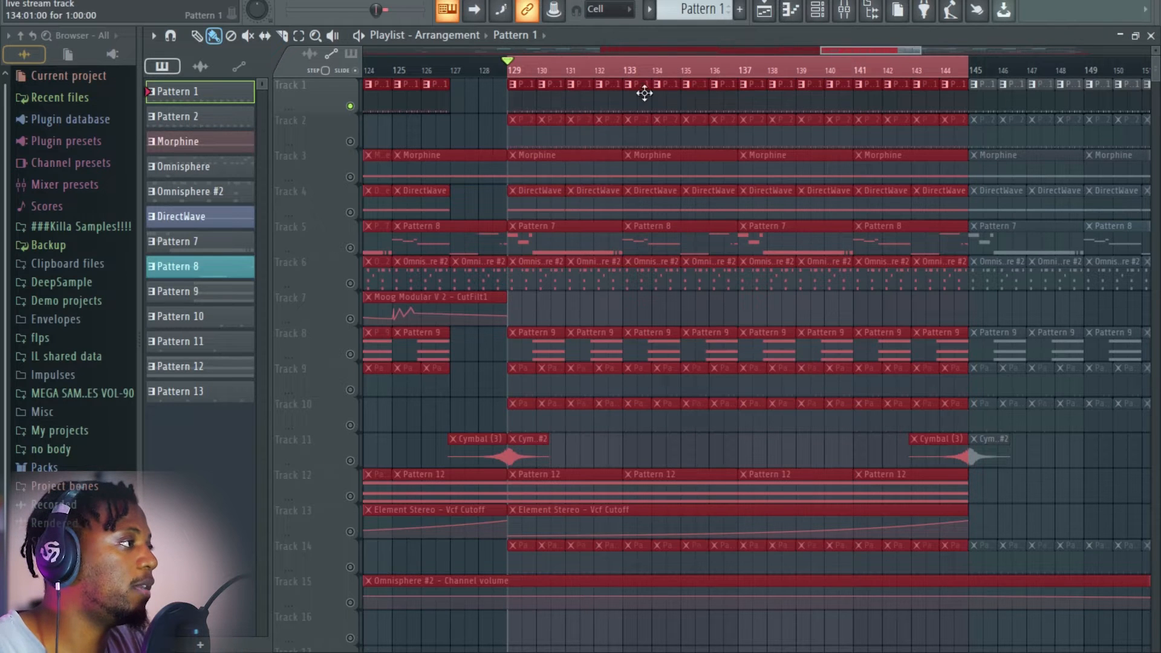
{"action": "left_click", "coordinate": [350, 142]}
{"action": "key", "text": "space"}
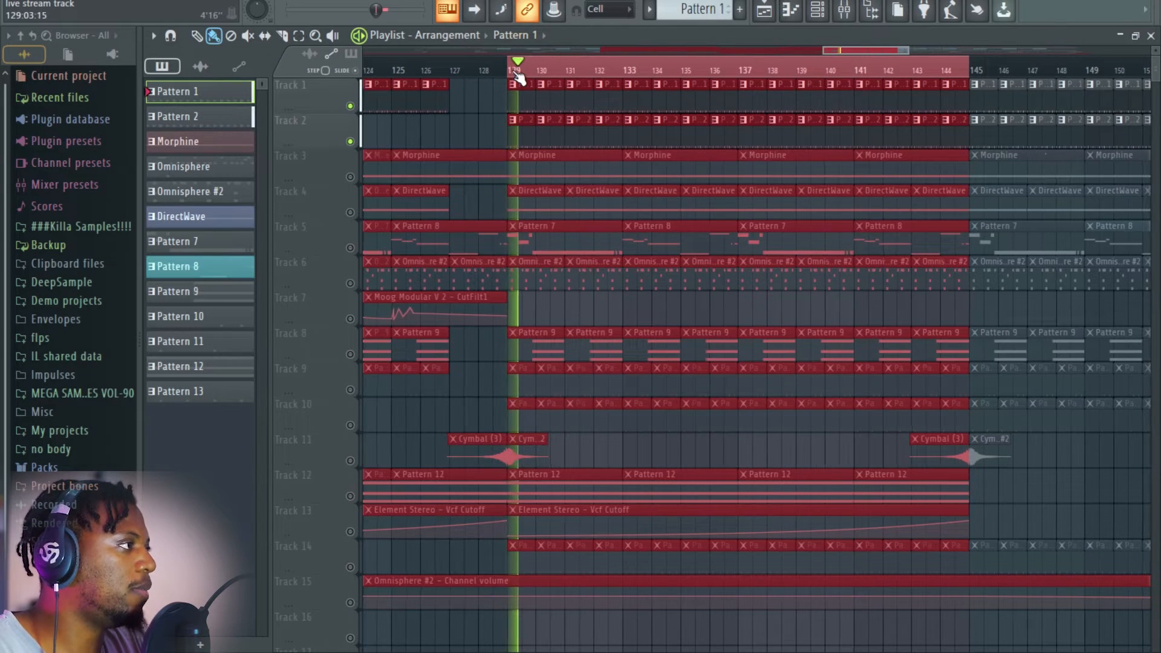
{"action": "scroll", "coordinate": [514, 71], "scroll_direction": "up", "scroll_amount": 3}
{"action": "double_click", "coordinate": [546, 144]}
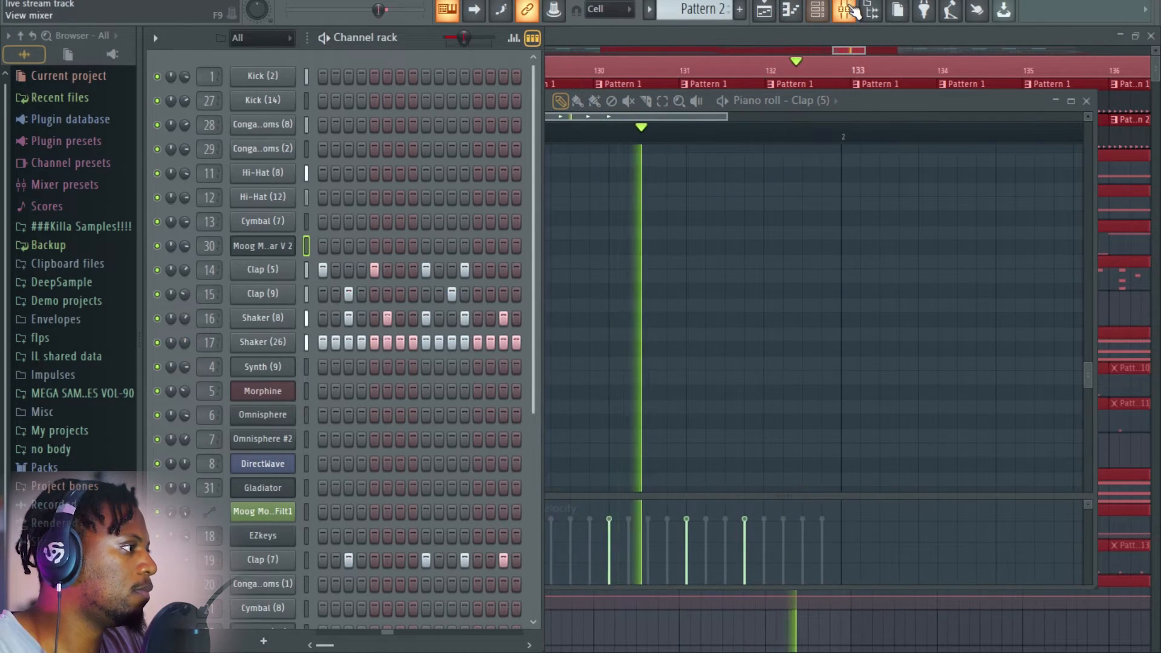
Unmute the Shaker (26) mixer track, pan it about 31% left and lower its volume fader slightly.
{"action": "key", "text": "F9"}
{"action": "scroll", "coordinate": [555, 334], "scroll_direction": "up", "scroll_amount": 5}
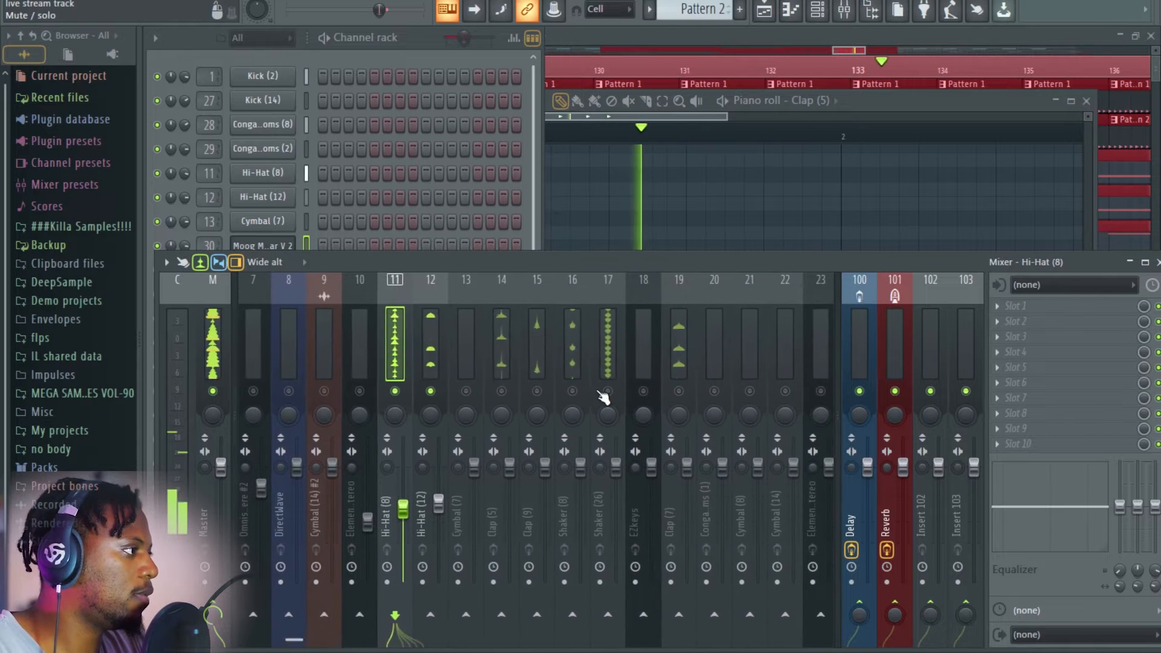
{"action": "left_click", "coordinate": [619, 467]}
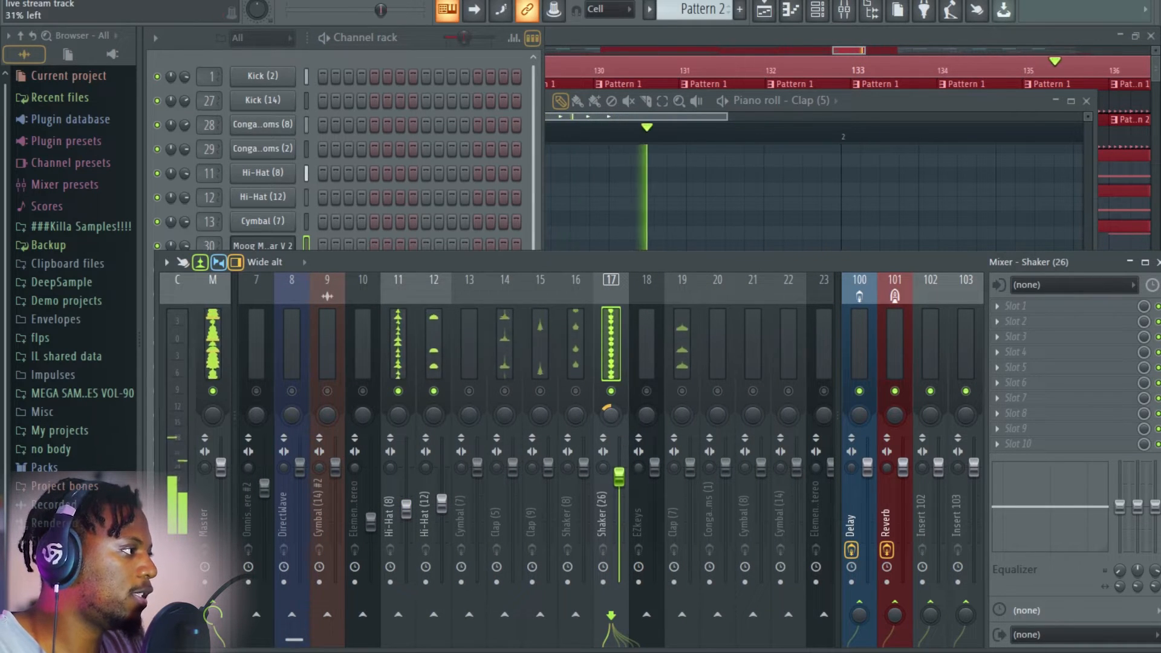
{"action": "left_click_drag", "start_coordinate": [611, 414], "coordinate": [611, 435]}
{"action": "left_click_drag", "start_coordinate": [619, 475], "coordinate": [619, 484]}
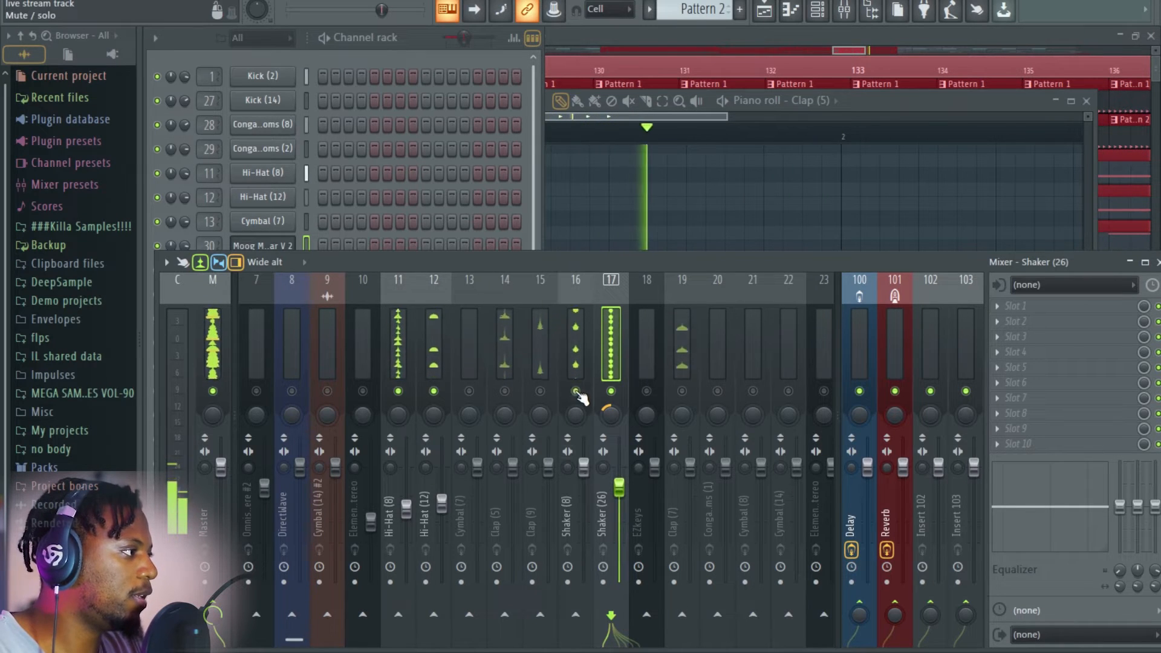
Unmute Shaker (8) and Clap (9) in the mixer, lower Shaker (8) to about -2.0 dB and reset the Clap (9) volume.
{"action": "left_click_drag", "start_coordinate": [584, 465], "coordinate": [584, 474]}
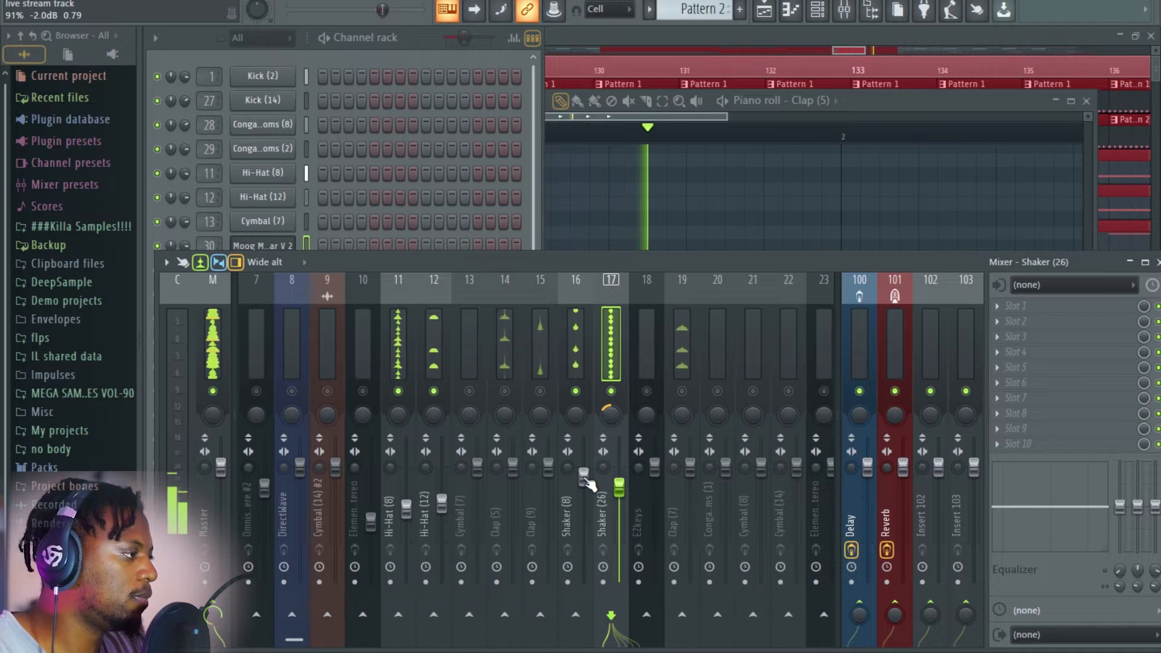
{"action": "left_click", "coordinate": [541, 390]}
{"action": "left_click_drag", "start_coordinate": [548, 464], "coordinate": [548, 473]}
{"action": "right_click", "coordinate": [548, 473]}
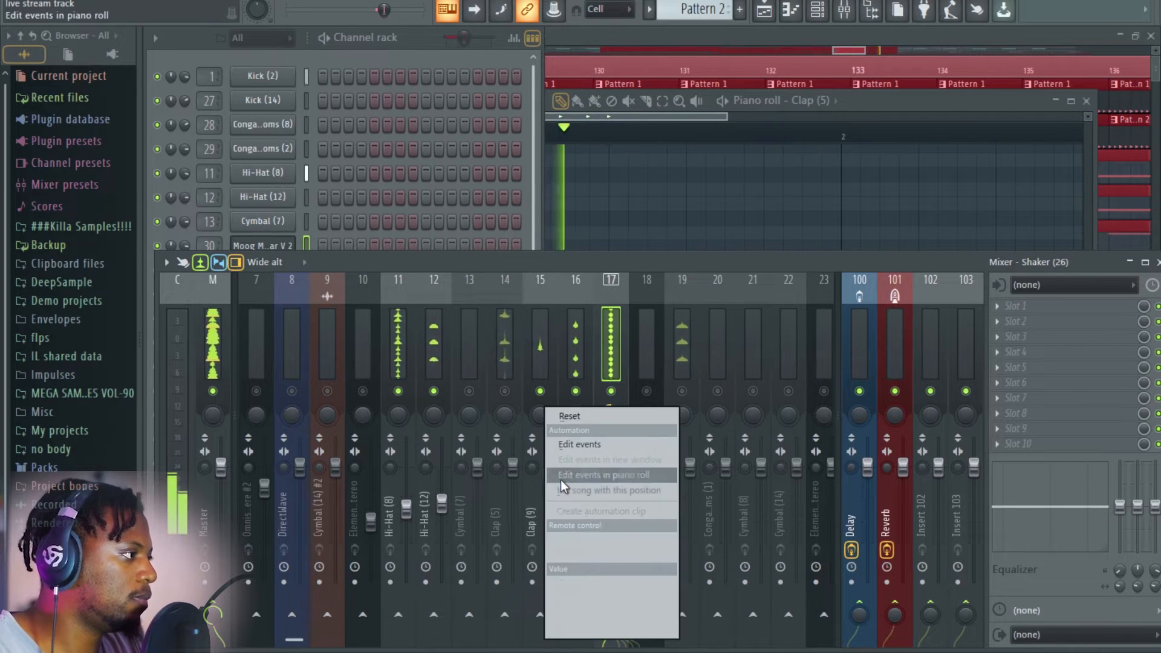
{"action": "left_click", "coordinate": [582, 410]}
Unmute the Clap (5) and Clap (7) mixer tracks and lower both volume faders slightly.
{"action": "left_click", "coordinate": [504, 391]}
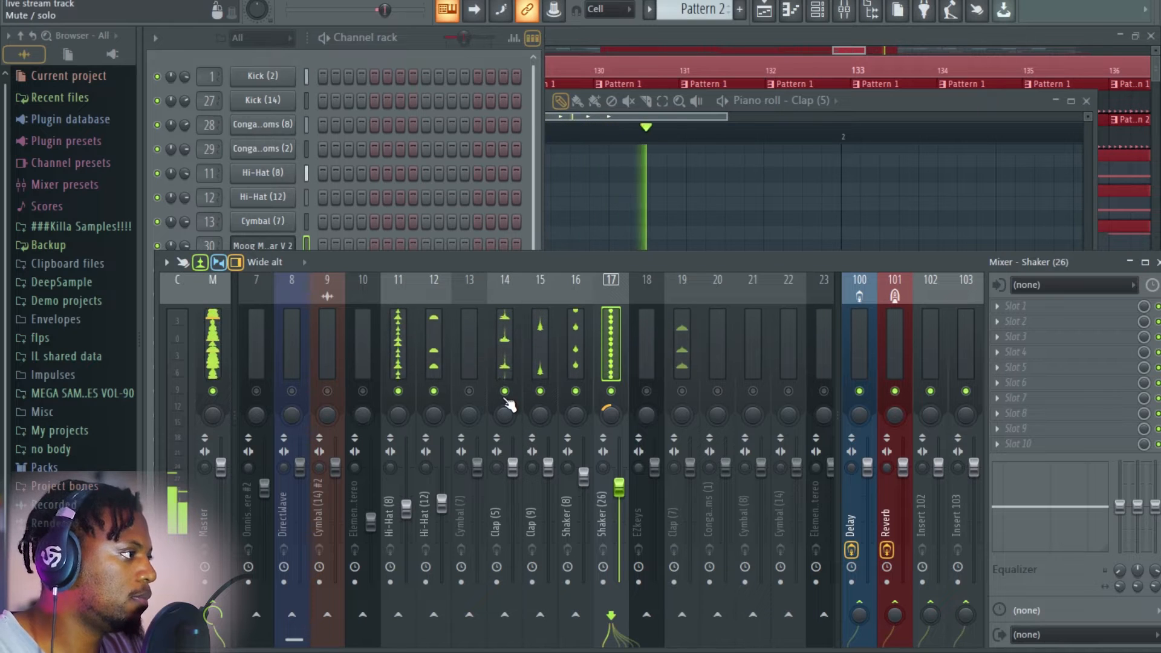
{"action": "left_click_drag", "start_coordinate": [512, 472], "coordinate": [513, 483]}
{"action": "scroll", "coordinate": [529, 376], "scroll_direction": "down", "scroll_amount": 6}
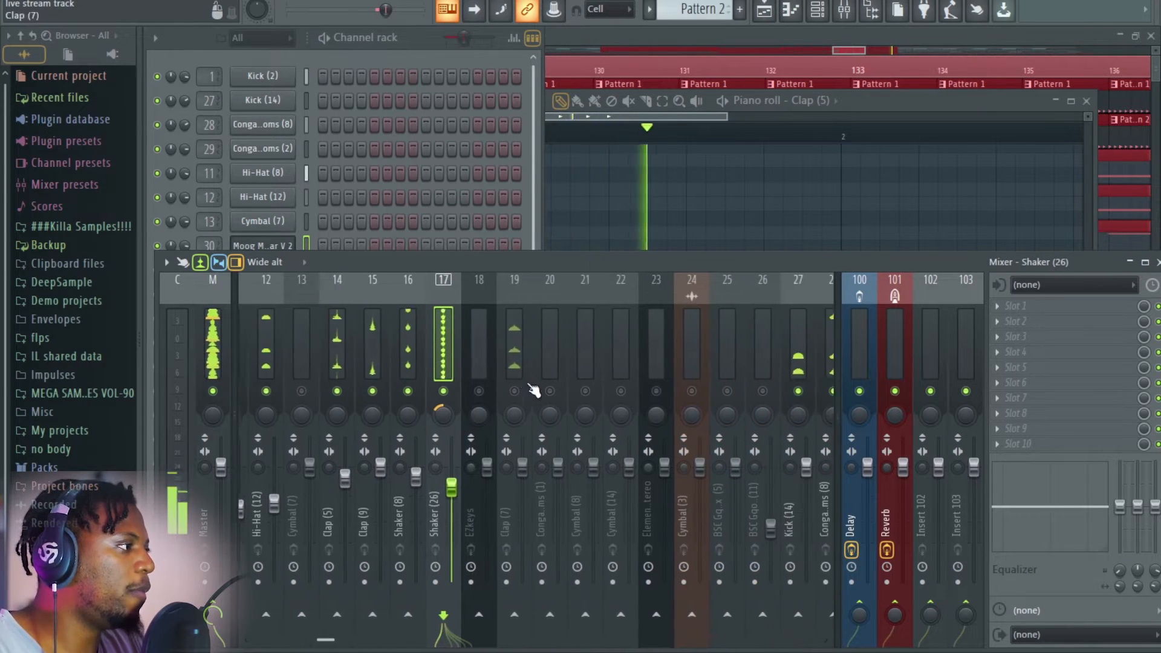
{"action": "left_click_drag", "start_coordinate": [477, 466], "coordinate": [481, 484]}
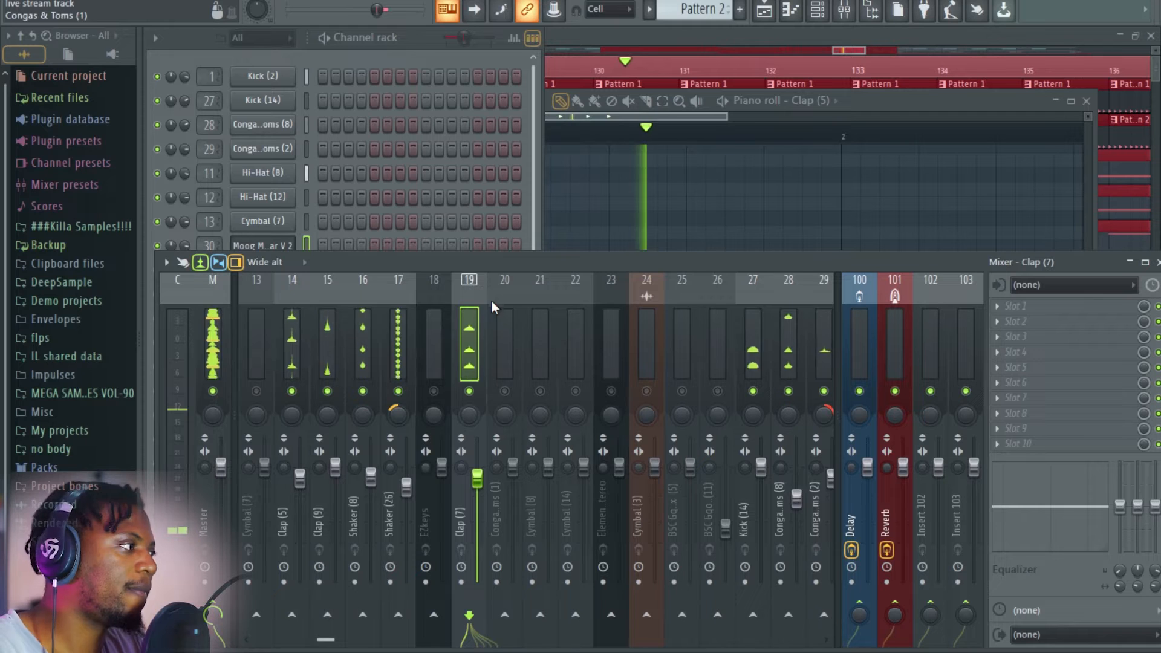
Examine the levels of the kick, hi-hat, clap, shaker and conga tracks across the mixer during playback.
{"action": "scroll", "coordinate": [481, 333], "scroll_direction": "down", "scroll_amount": 6}
{"action": "scroll", "coordinate": [481, 334], "scroll_direction": "up", "scroll_amount": 18}
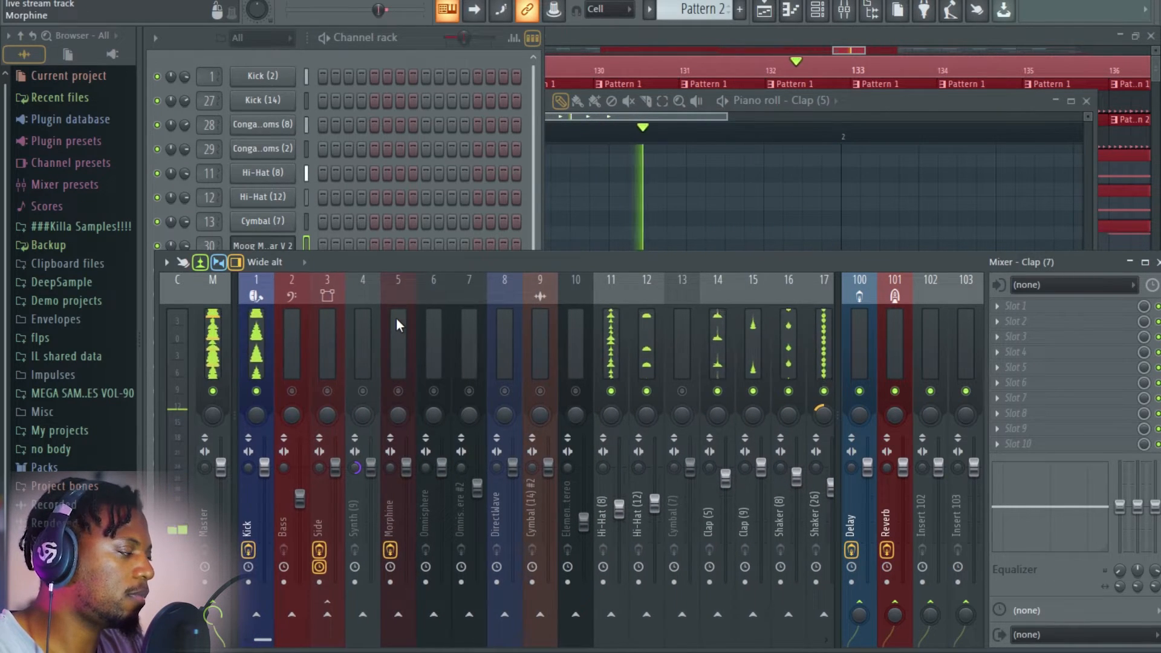
{"action": "scroll", "coordinate": [397, 318], "scroll_direction": "down", "scroll_amount": 2}
{"action": "scroll", "coordinate": [524, 334], "scroll_direction": "down", "scroll_amount": 5}
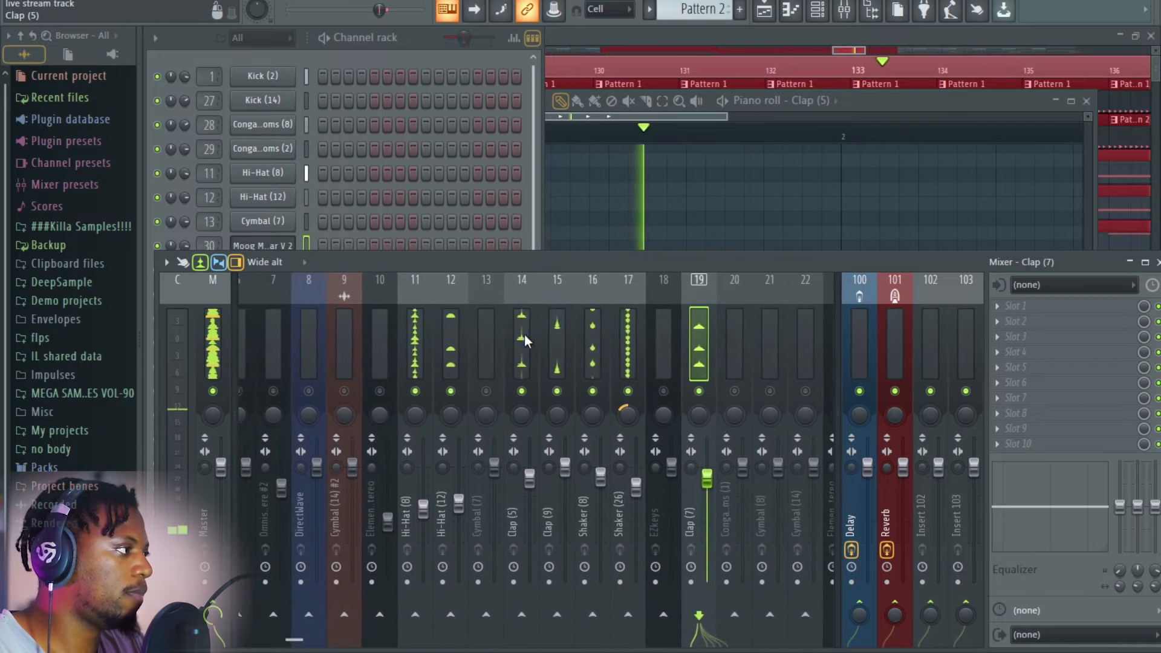
{"action": "scroll", "coordinate": [524, 335], "scroll_direction": "up", "scroll_amount": 2}
{"action": "scroll", "coordinate": [524, 335], "scroll_direction": "up", "scroll_amount": 3}
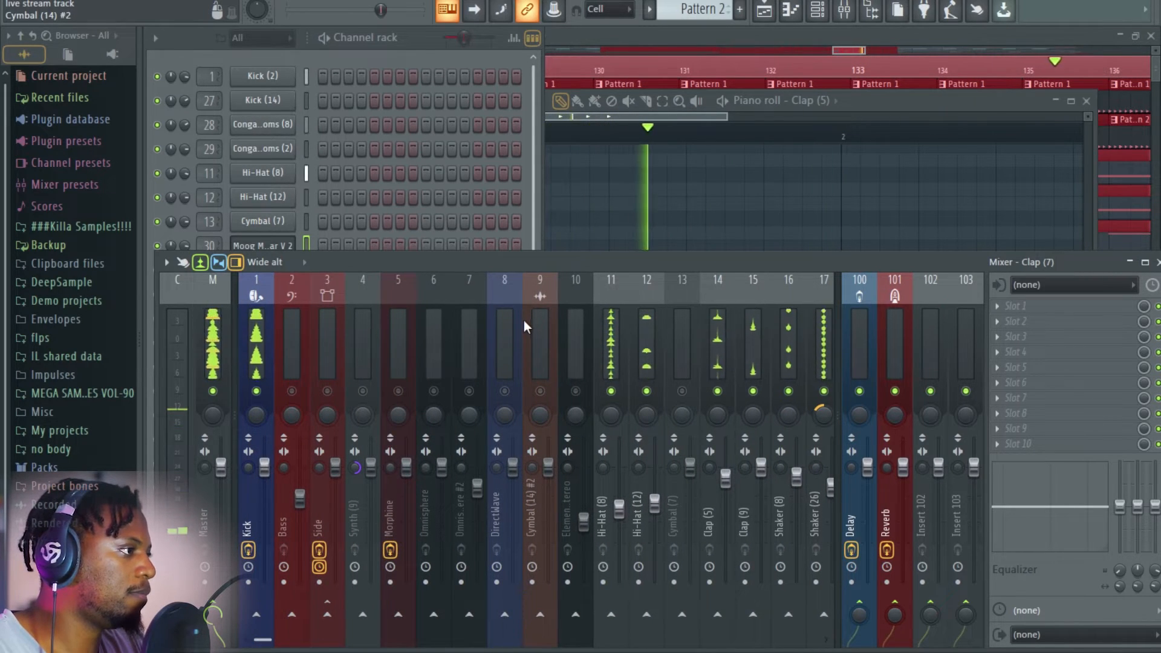
{"action": "scroll", "coordinate": [433, 332], "scroll_direction": "down", "scroll_amount": 18}
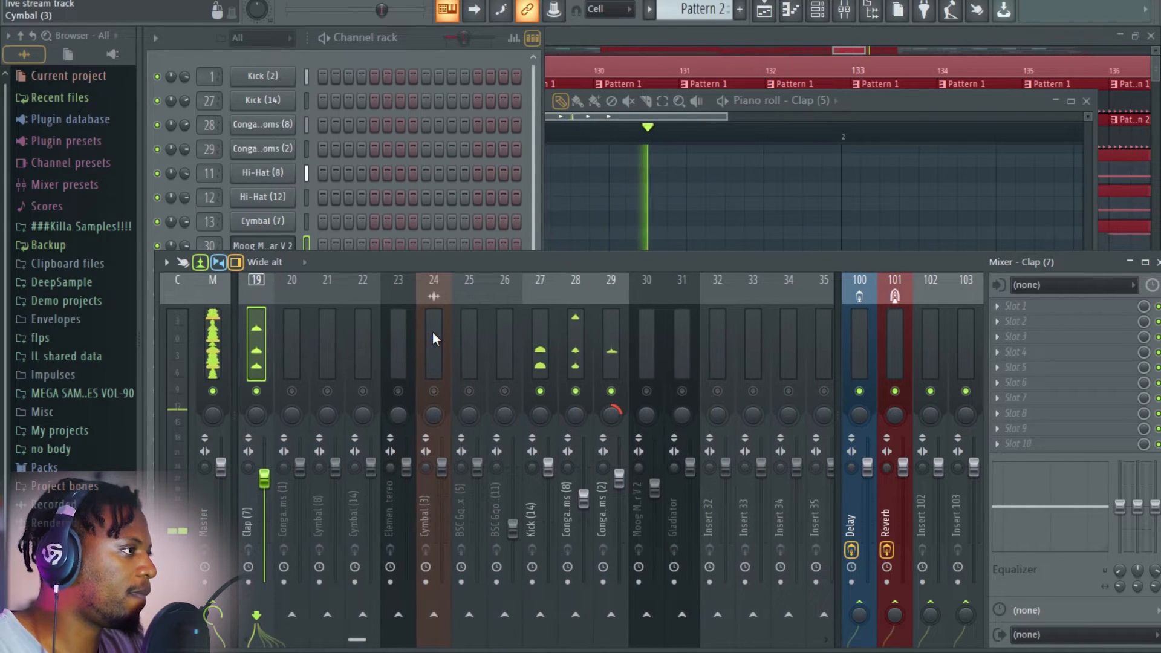
{"action": "scroll", "coordinate": [433, 331], "scroll_direction": "up", "scroll_amount": 3}
Unmute playlist Tracks 9, 10 and 14, which hold Pattern 10, Pattern 11 and Pattern 13.
{"action": "key", "text": "F5"}
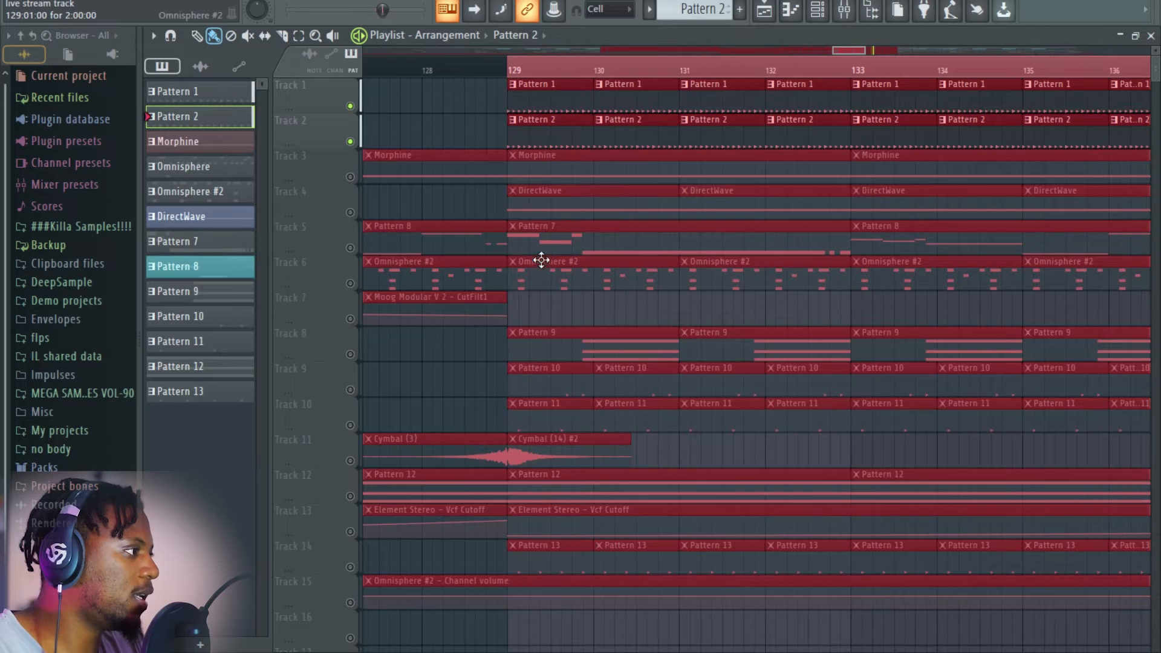
{"action": "scroll", "coordinate": [541, 260], "scroll_direction": "down", "scroll_amount": 2}
{"action": "left_click", "coordinate": [350, 319]}
{"action": "left_click", "coordinate": [350, 355]}
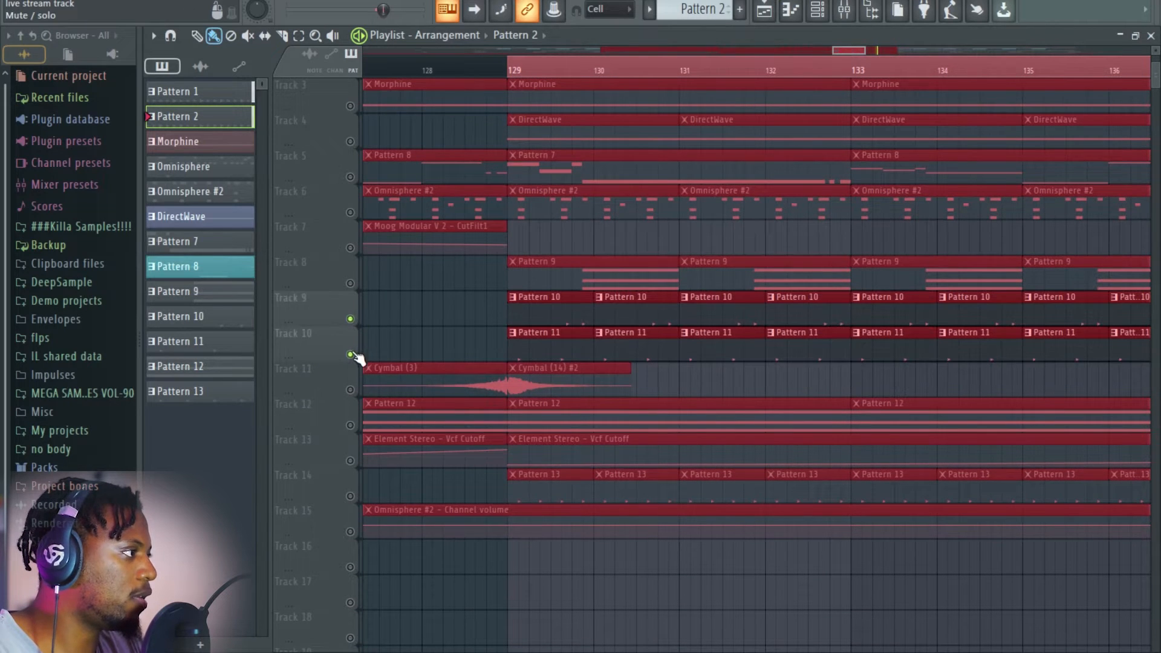
{"action": "left_click", "coordinate": [350, 497]}
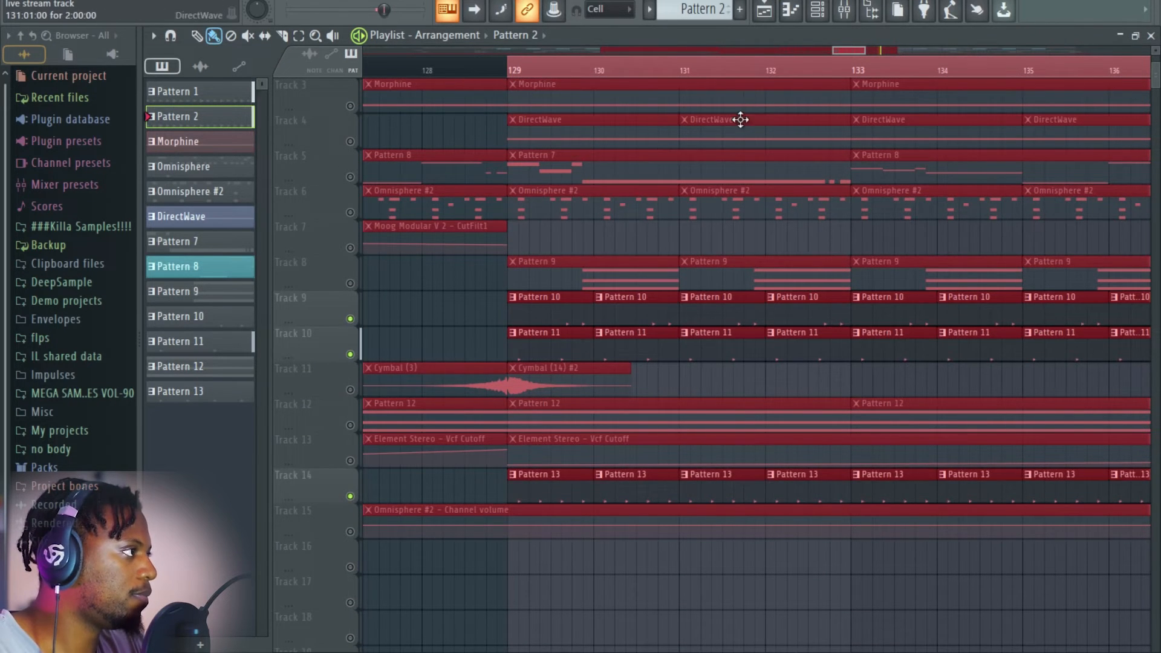
{"action": "scroll", "coordinate": [635, 78], "scroll_direction": "down", "scroll_amount": 6}
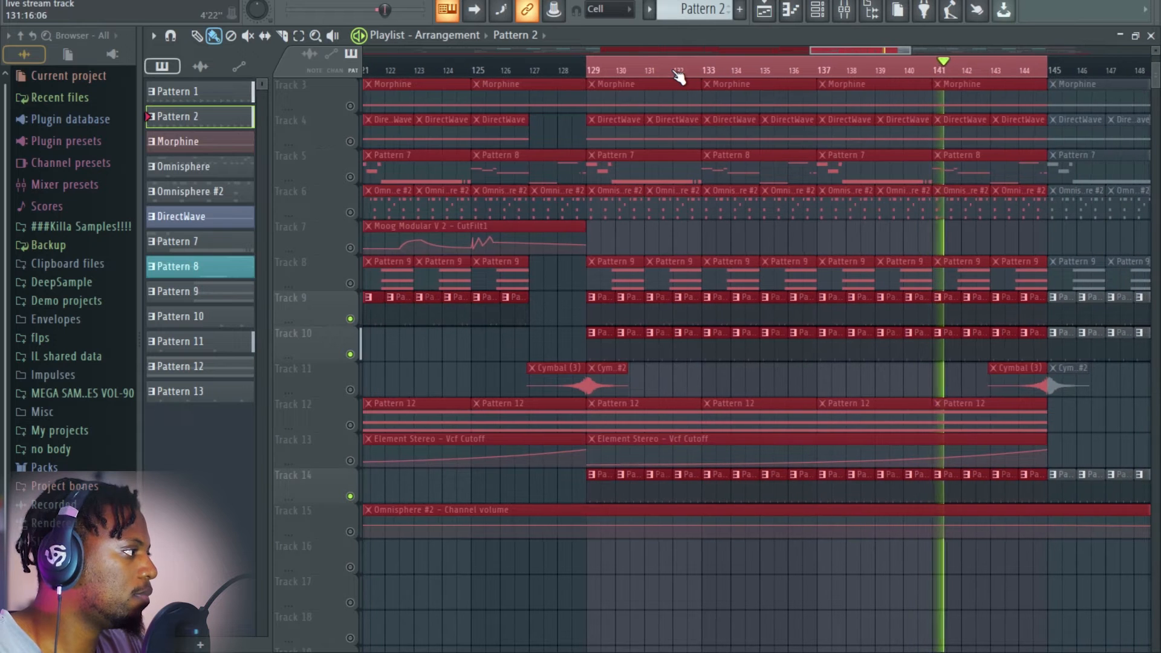
Unmute mixer tracks 20, 21, 25 and 26, lower BSC Gqom Vox (5) and Cymbal (8), and set Congas & Toms (1) to about -2.8 dB.
{"action": "left_click", "coordinate": [854, 17]}
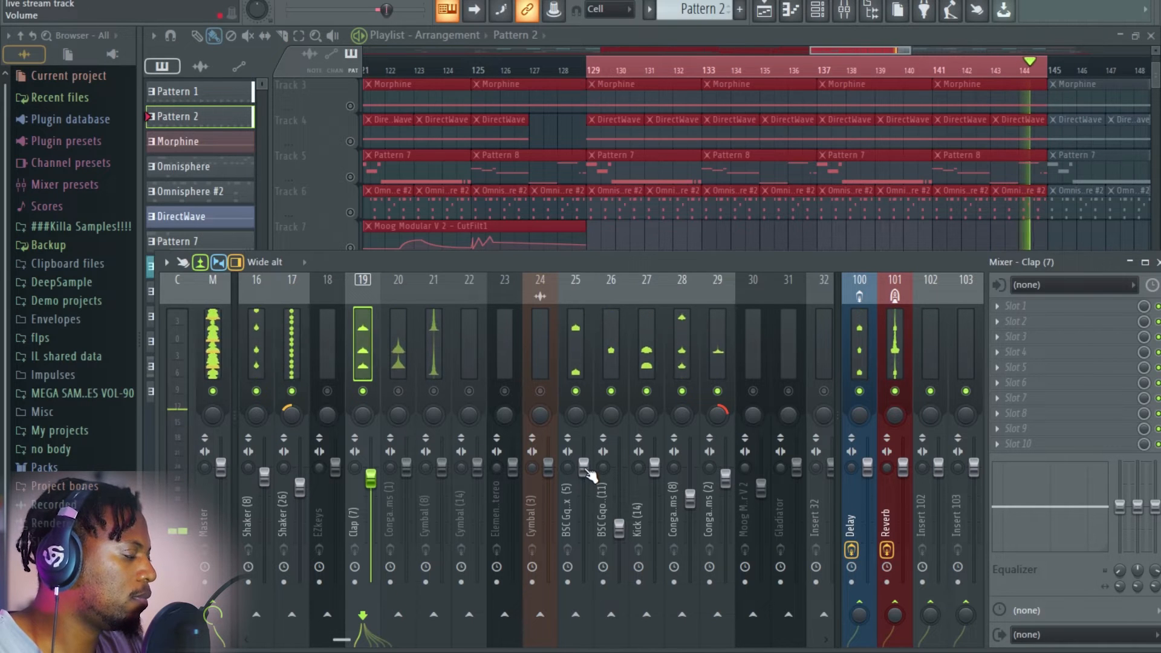
{"action": "left_click_drag", "start_coordinate": [584, 464], "coordinate": [584, 491]}
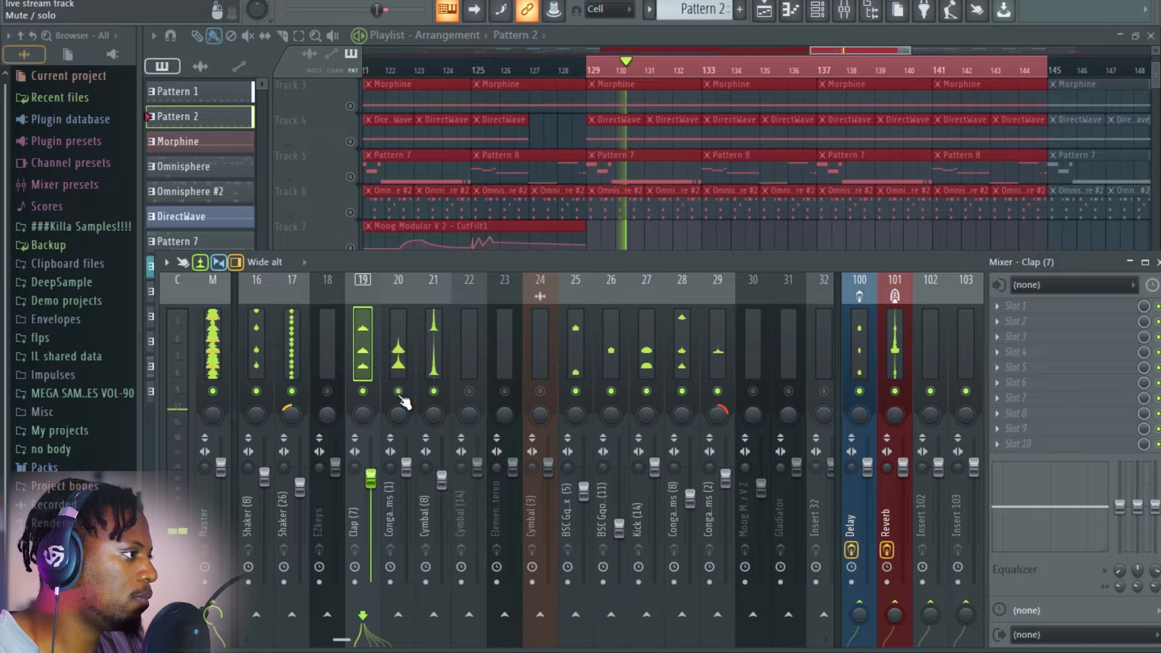
{"action": "left_click_drag", "start_coordinate": [406, 468], "coordinate": [408, 481]}
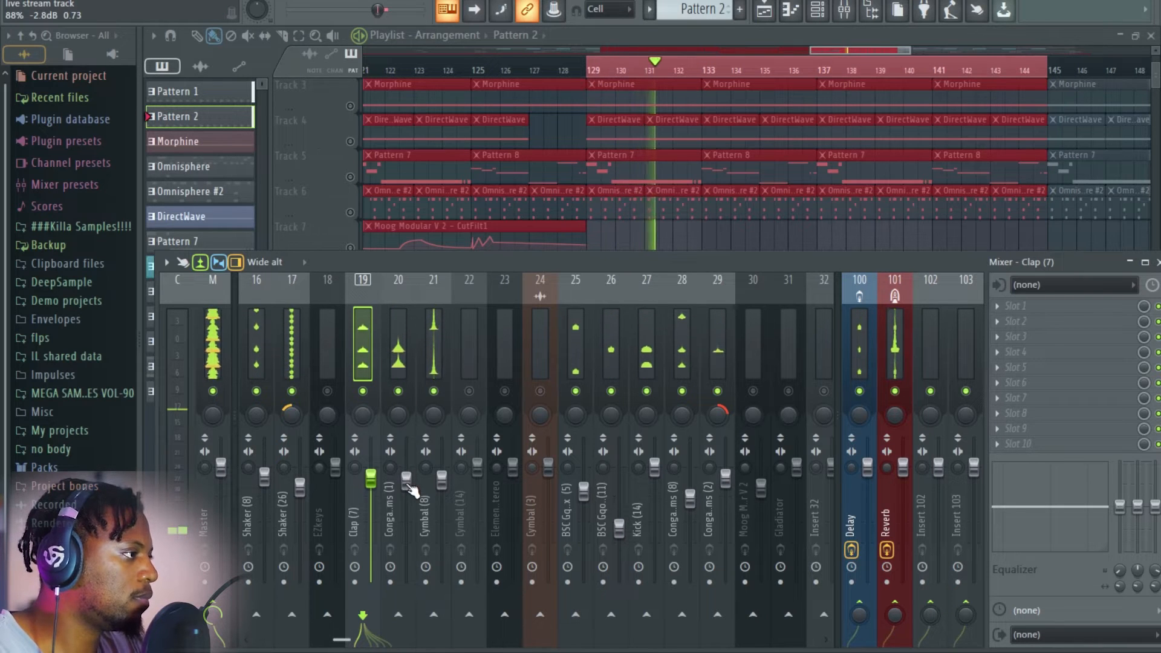
Unmute the Cymbal (3) mixer track and lower its volume fader slightly.
{"action": "scroll", "coordinate": [502, 381], "scroll_direction": "down", "scroll_amount": 4}
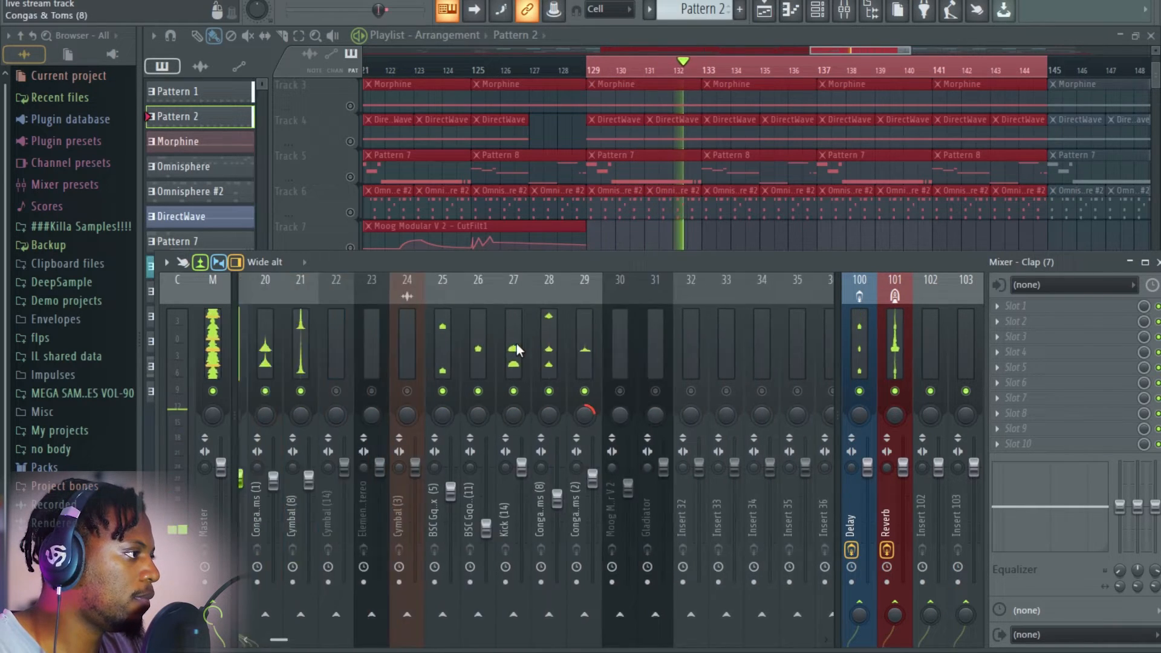
{"action": "scroll", "coordinate": [516, 344], "scroll_direction": "up", "scroll_amount": 15}
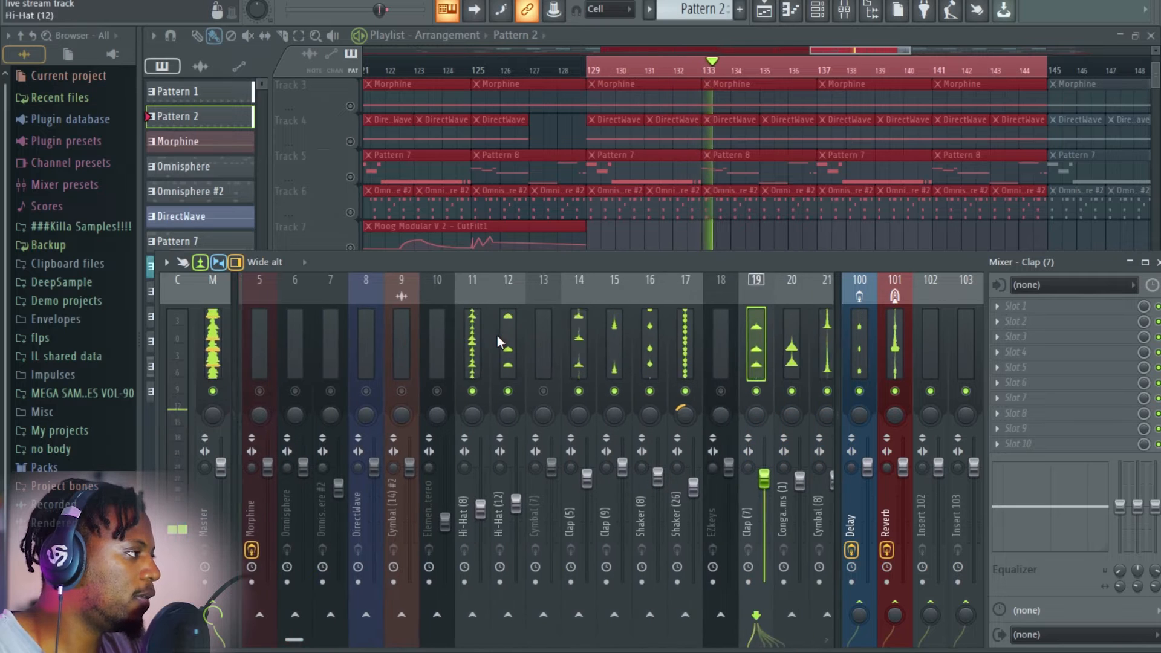
{"action": "scroll", "coordinate": [497, 335], "scroll_direction": "down", "scroll_amount": 7}
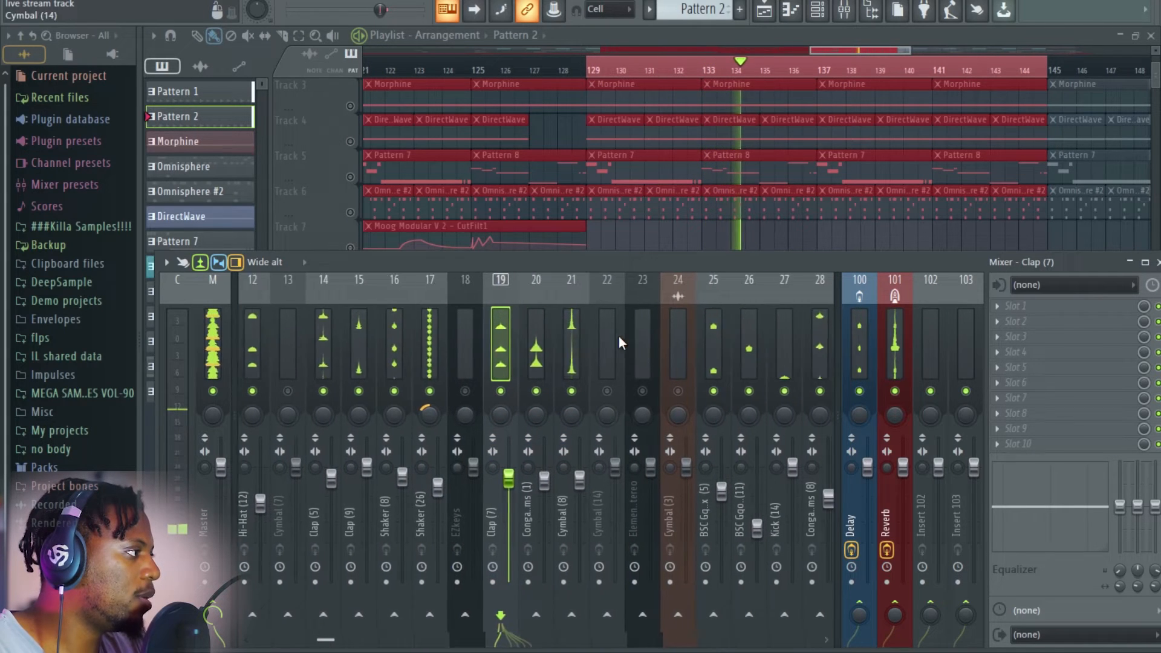
{"action": "scroll", "coordinate": [619, 336], "scroll_direction": "down", "scroll_amount": 4}
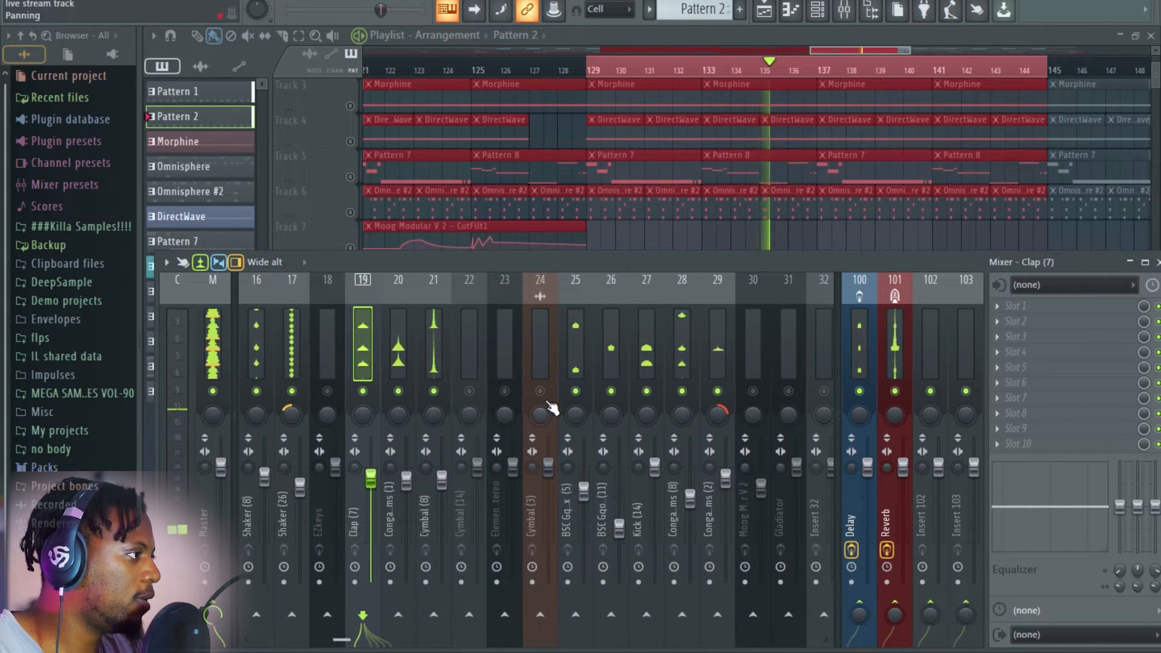
{"action": "left_click", "coordinate": [540, 392]}
{"action": "left_click_drag", "start_coordinate": [548, 467], "coordinate": [548, 481]}
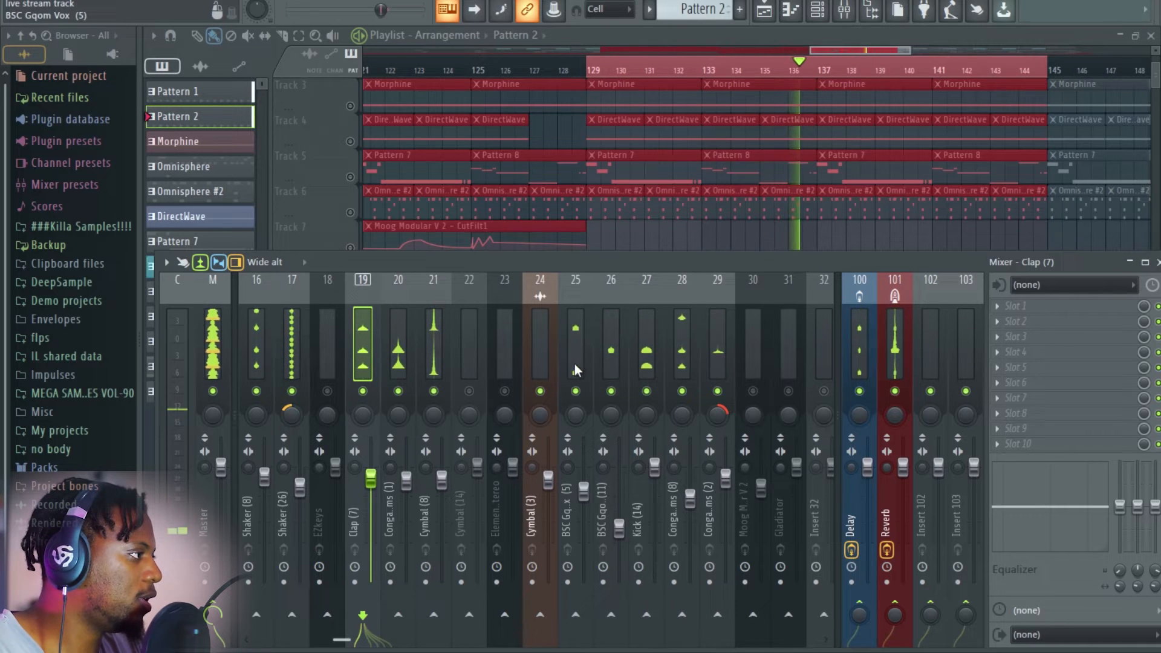
Check the balanced fader levels of the percussion tracks across the mixer and stop playback.
{"action": "scroll", "coordinate": [592, 357], "scroll_direction": "down", "scroll_amount": 3}
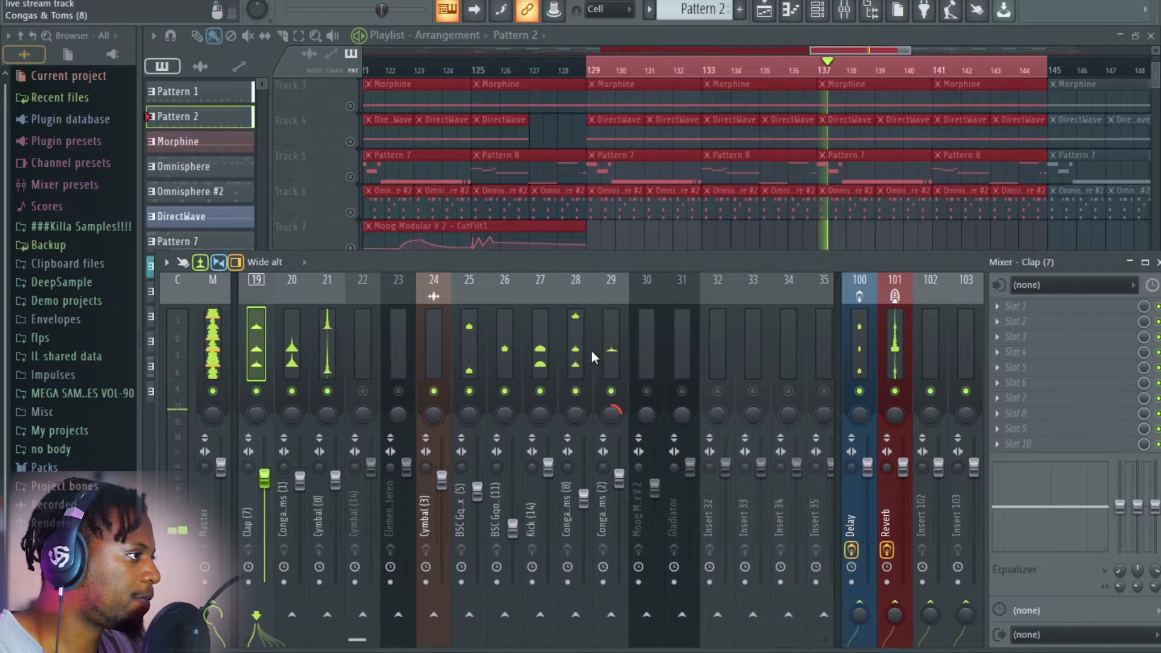
{"action": "scroll", "coordinate": [592, 351], "scroll_direction": "up", "scroll_amount": 6}
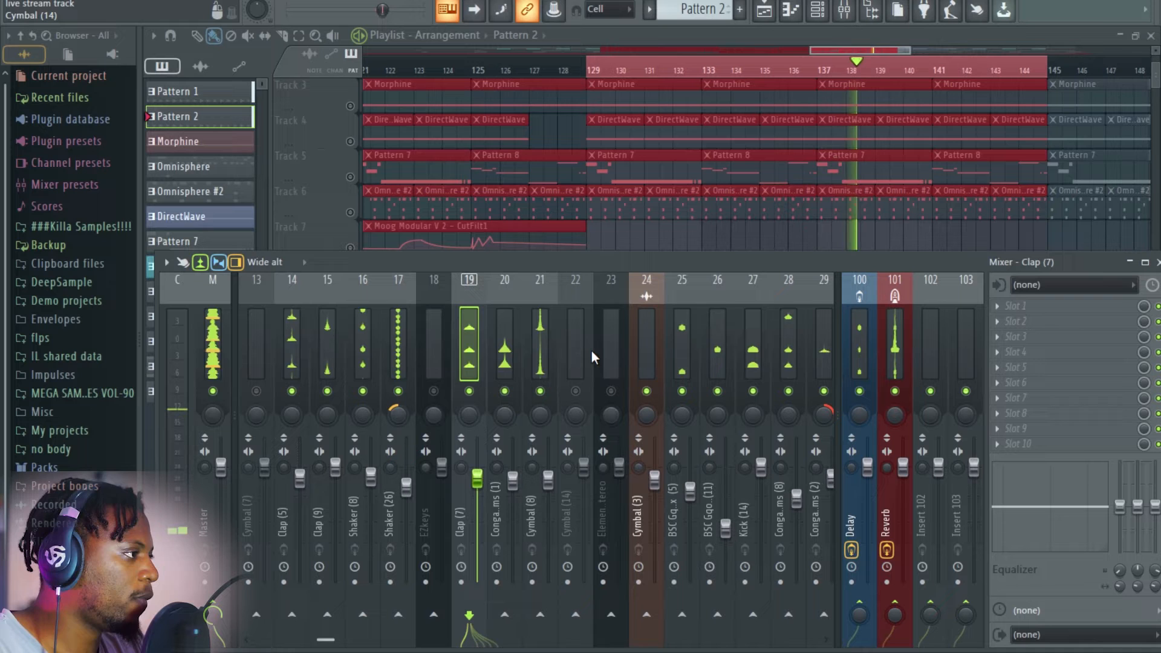
{"action": "scroll", "coordinate": [501, 349], "scroll_direction": "up", "scroll_amount": 6}
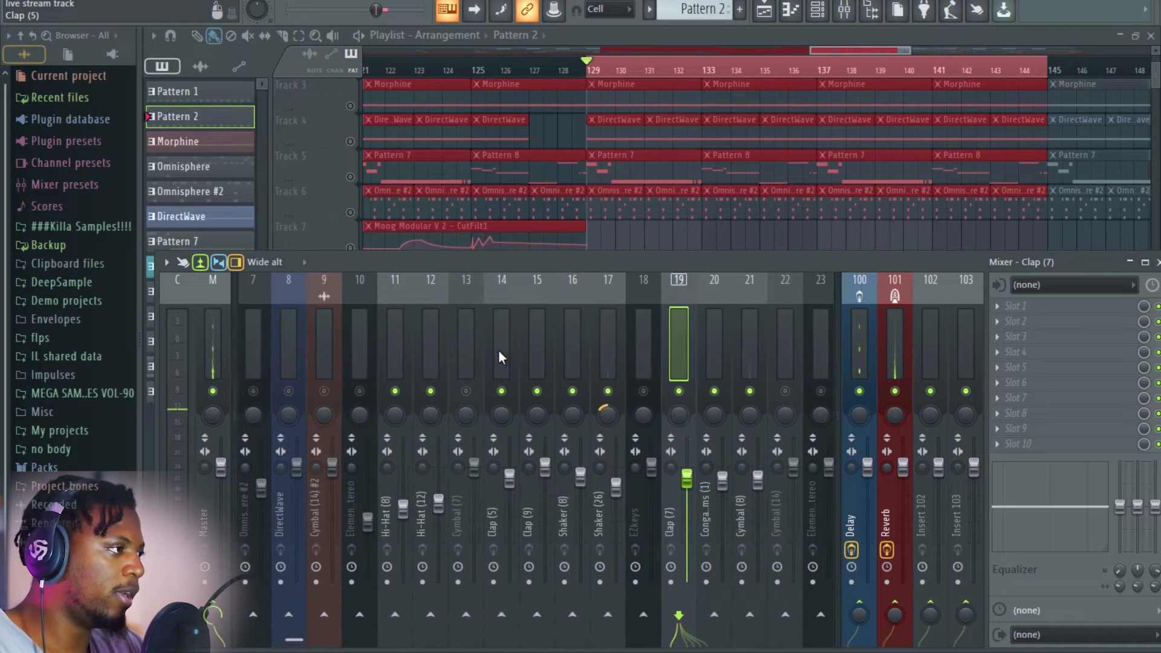
{"action": "scroll", "coordinate": [499, 355], "scroll_direction": "down", "scroll_amount": 3}
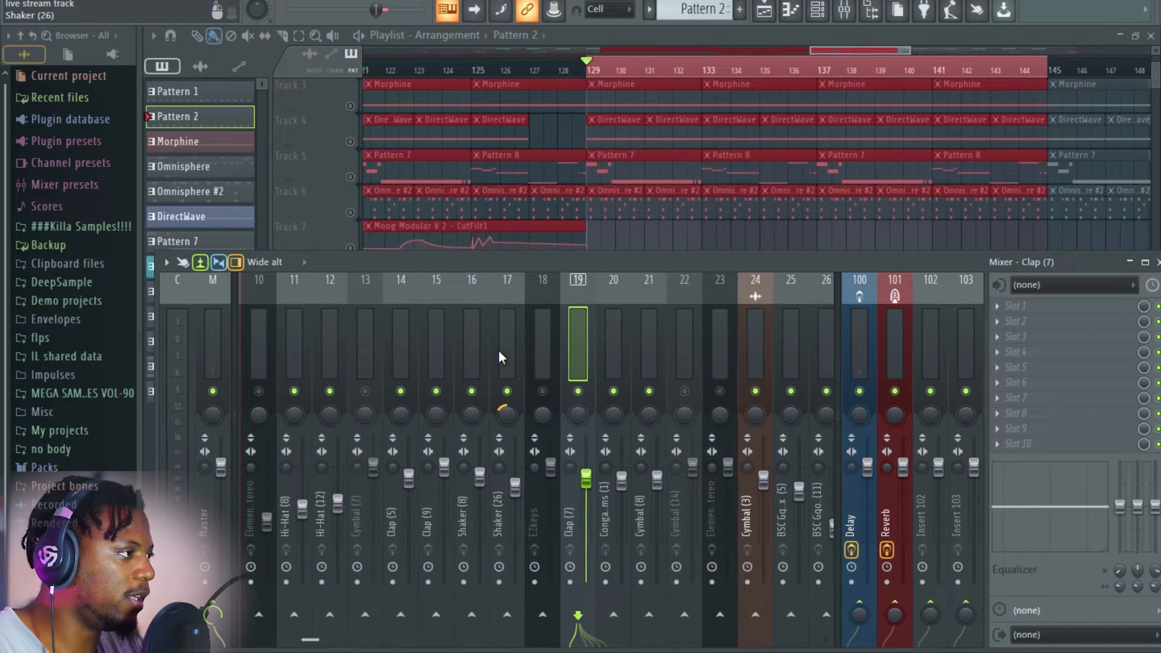
{"action": "scroll", "coordinate": [498, 349], "scroll_direction": "down", "scroll_amount": 3}
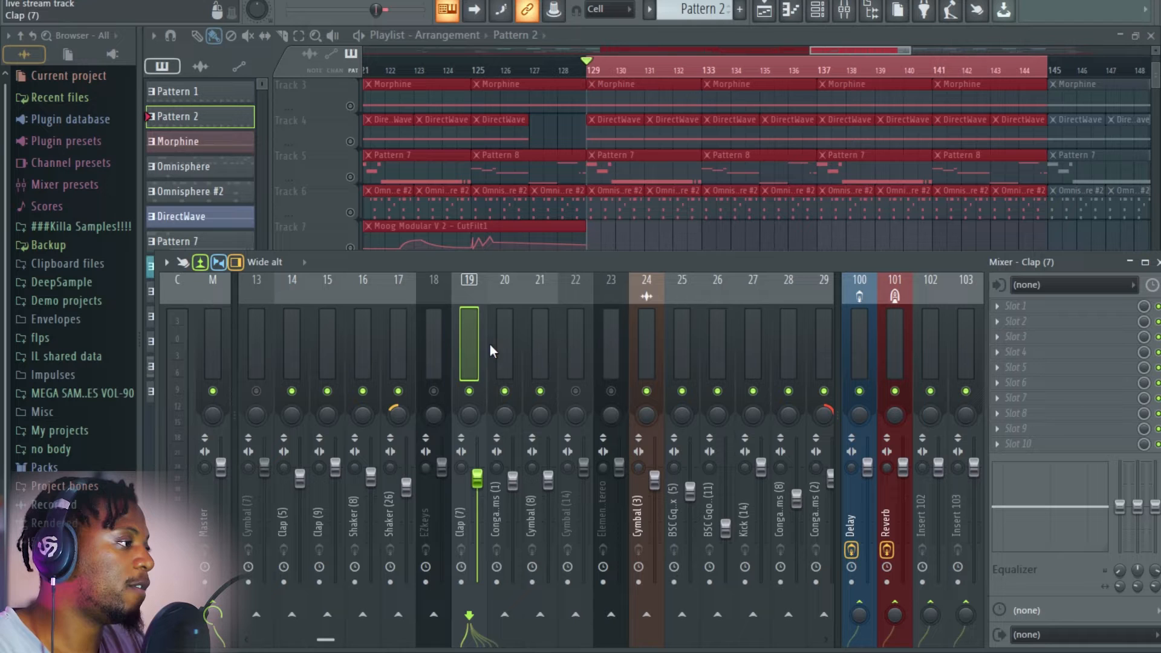
Play the loop and select the Kick, mixer tracks 11 to 21 and 25 to 29, and the empty Insert 32.
{"action": "key", "text": "space"}
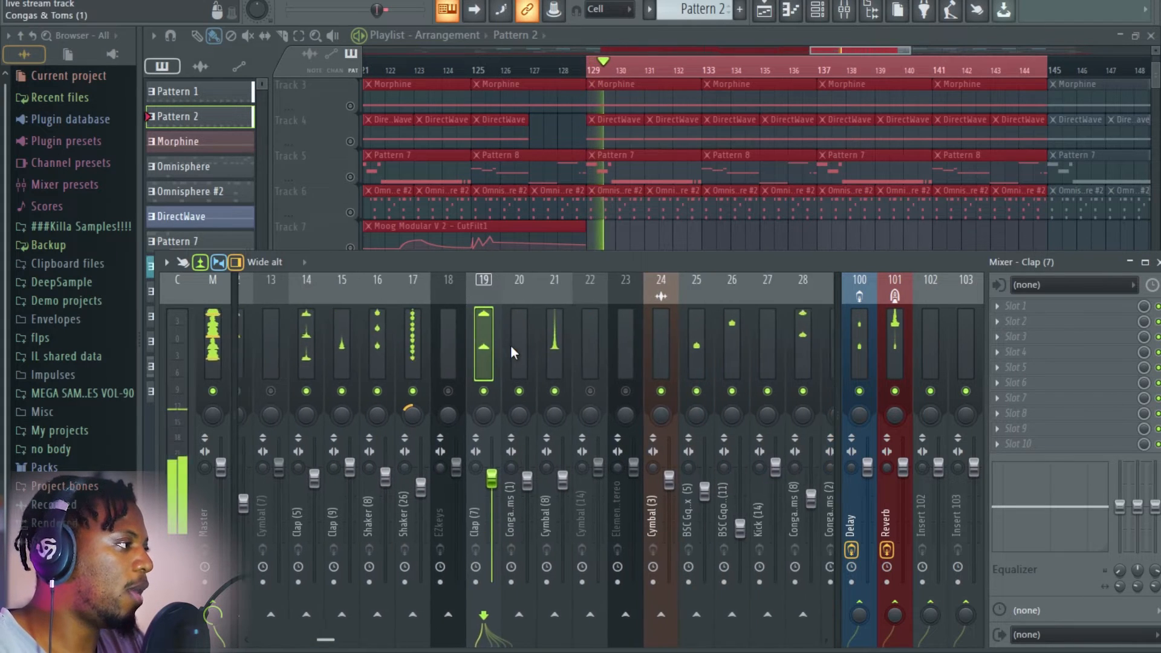
{"action": "scroll", "coordinate": [511, 344], "scroll_direction": "left", "scroll_amount": 5}
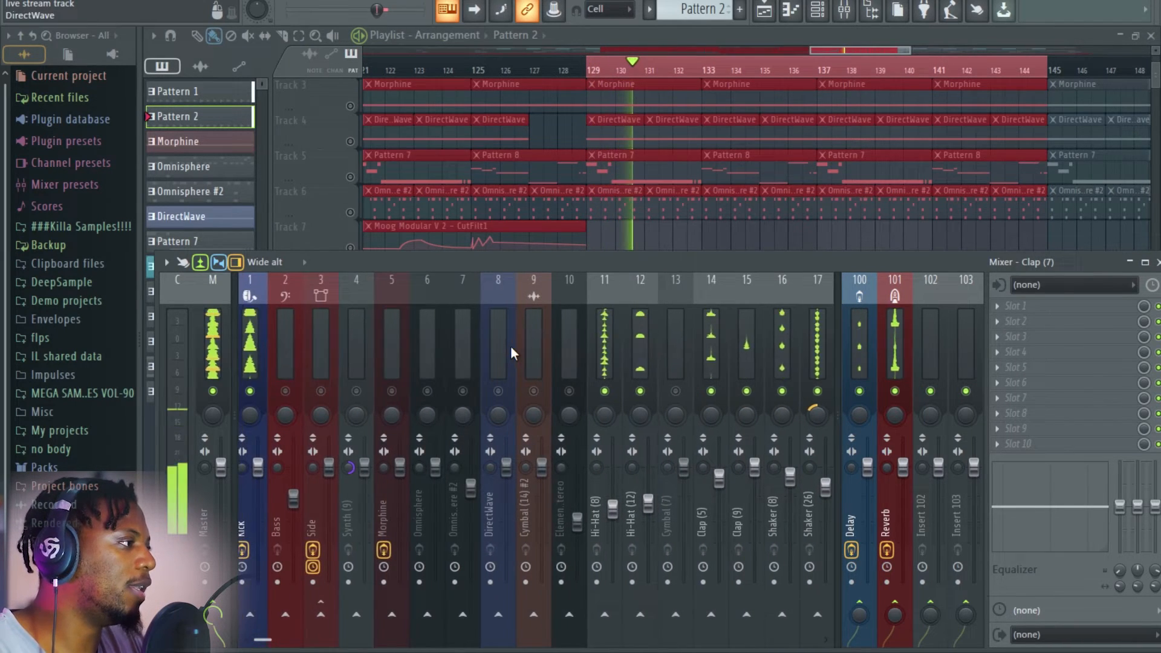
{"action": "scroll", "coordinate": [593, 360], "scroll_direction": "right", "scroll_amount": 2}
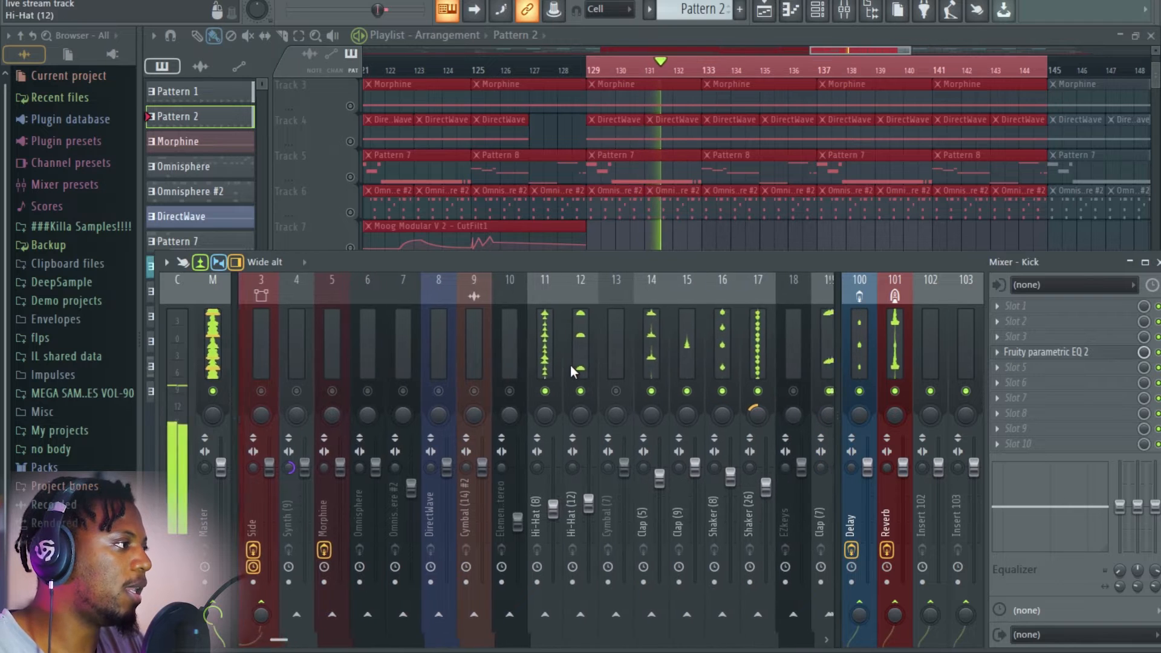
{"action": "scroll", "coordinate": [571, 365], "scroll_direction": "right", "scroll_amount": 4}
{"action": "left_click_drag", "start_coordinate": [398, 356], "coordinate": [741, 351]}
{"action": "scroll", "coordinate": [725, 352], "scroll_direction": "right", "scroll_amount": 3}
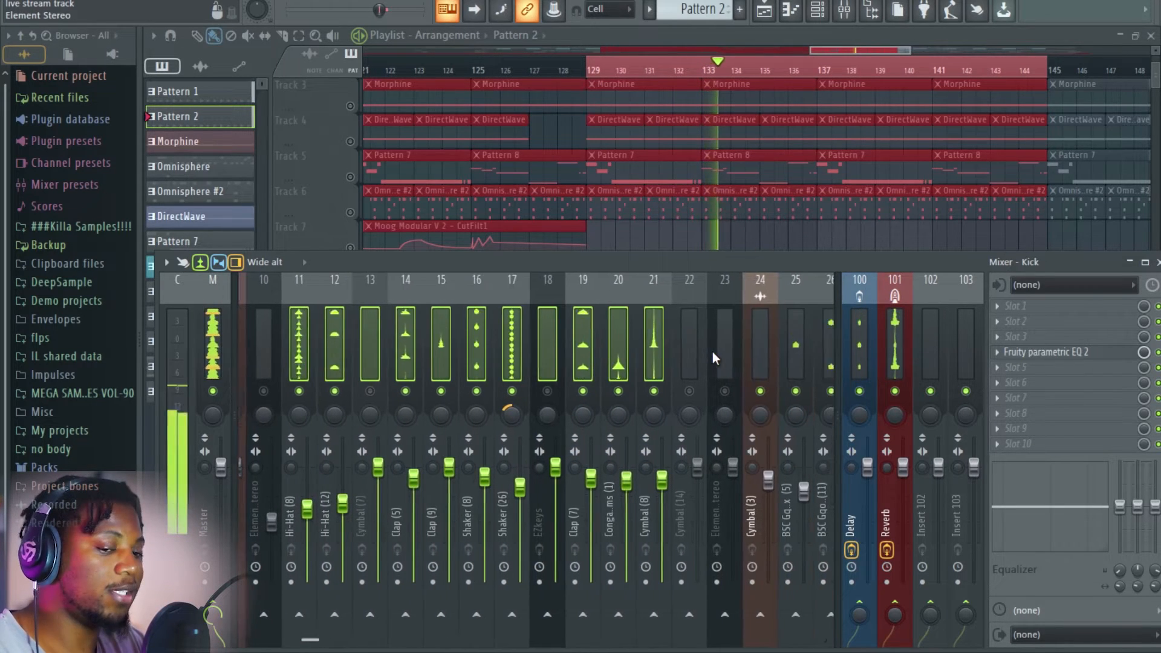
{"action": "scroll", "coordinate": [683, 358], "scroll_direction": "right", "scroll_amount": 5}
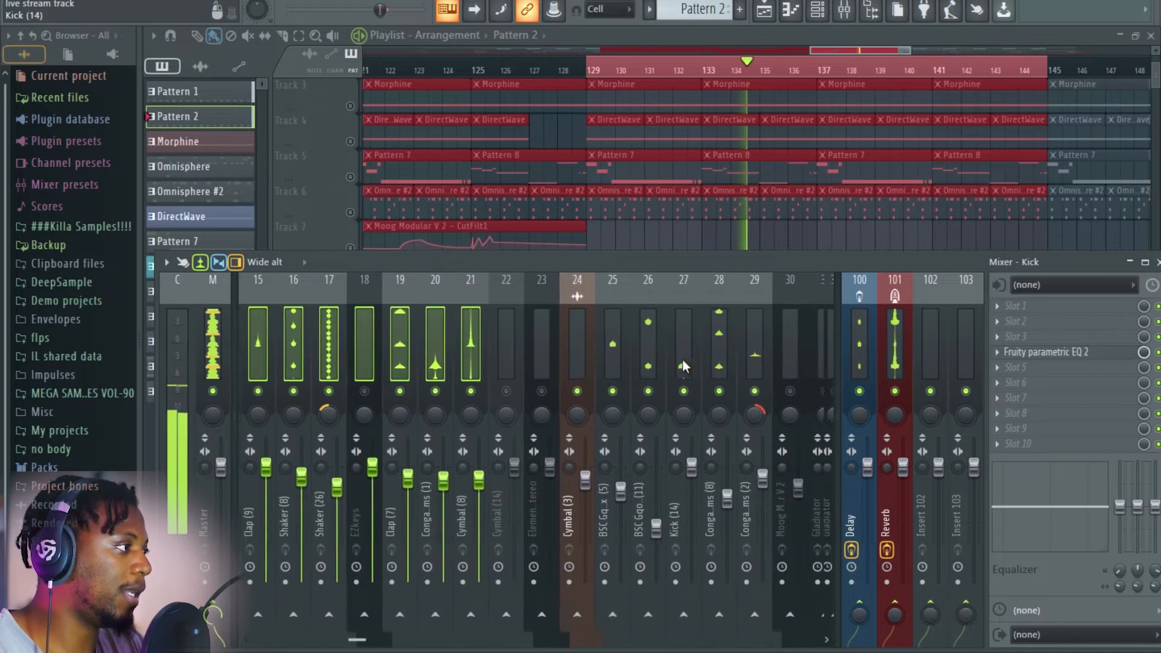
{"action": "scroll", "coordinate": [682, 358], "scroll_direction": "right", "scroll_amount": 4}
{"action": "left_click_drag", "start_coordinate": [469, 354], "coordinate": [600, 351]}
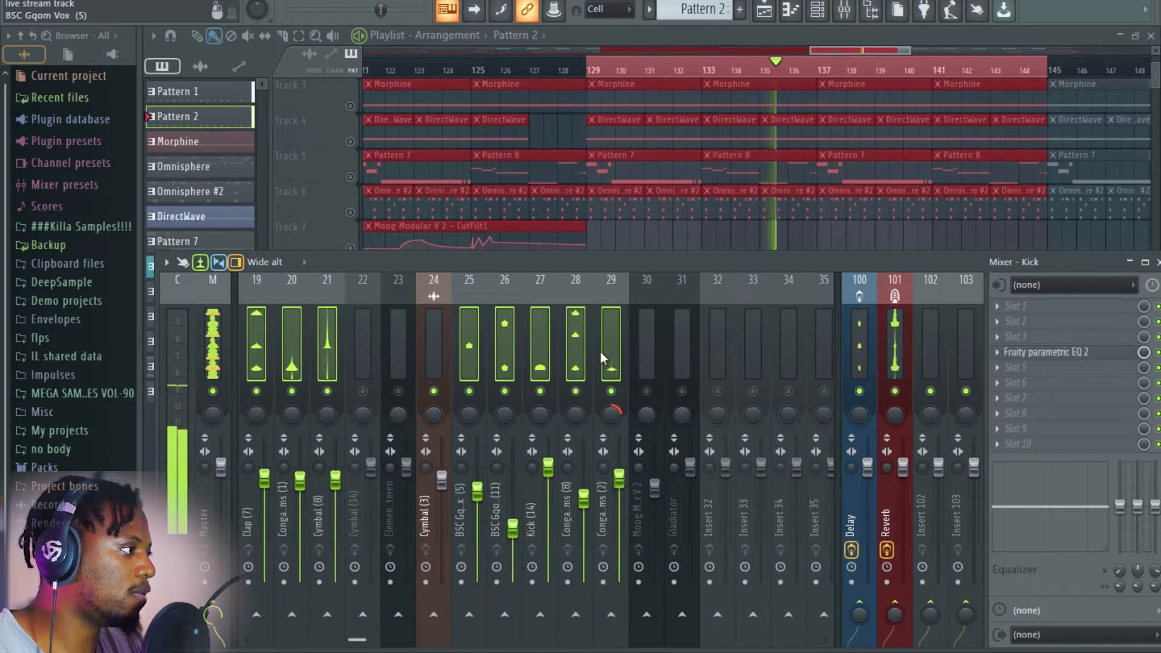
{"action": "left_click", "coordinate": [717, 354], "text": "ctrl"}
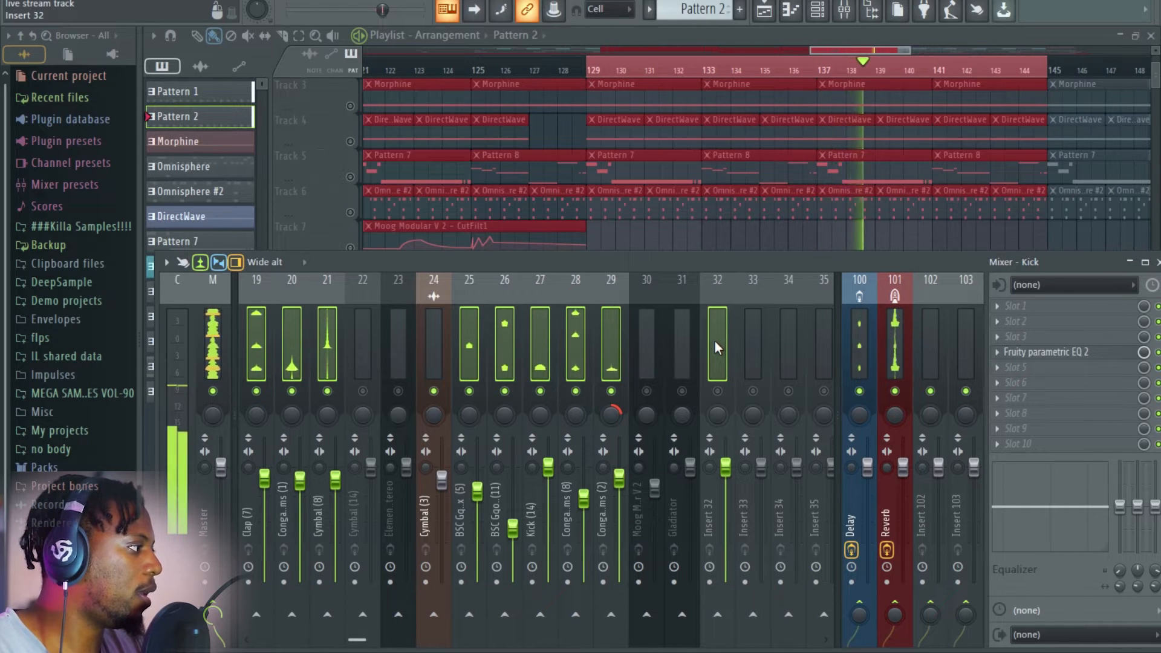
Create a submix of the selected drum tracks on Insert 32 with the preset name Drums, and audition it.
{"action": "right_click", "coordinate": [714, 341]}
{"action": "mouse_move", "coordinate": [818, 412]}
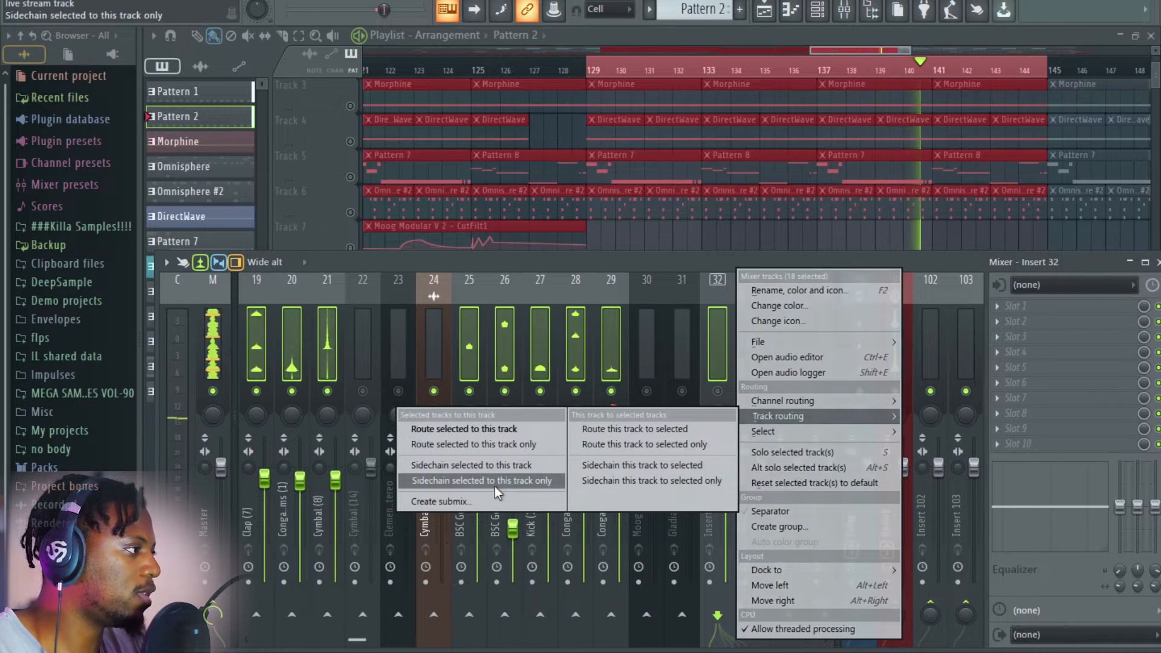
{"action": "left_click", "coordinate": [485, 500]}
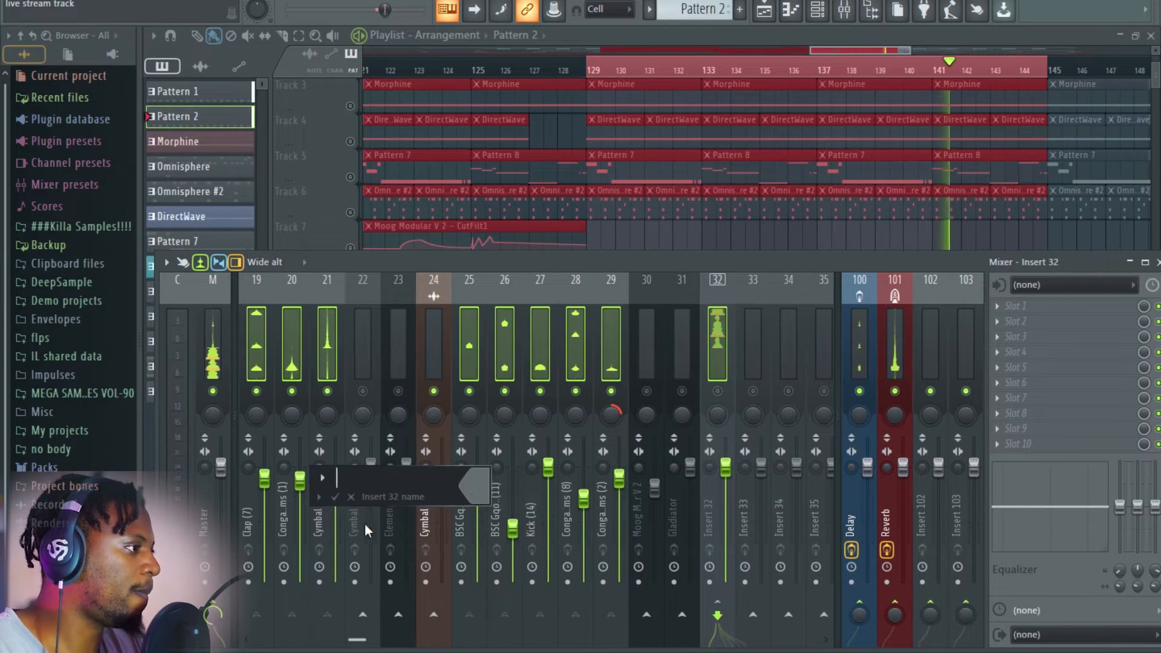
{"action": "left_click", "coordinate": [319, 496]}
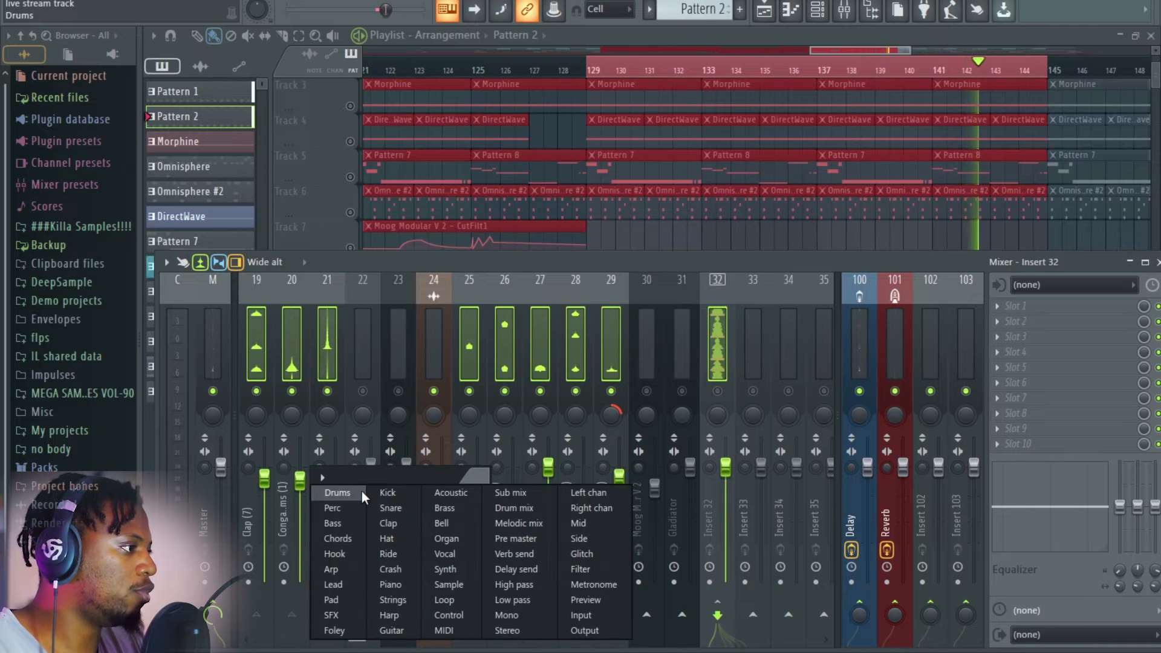
{"action": "left_click", "coordinate": [337, 493]}
{"action": "key", "text": "space"}
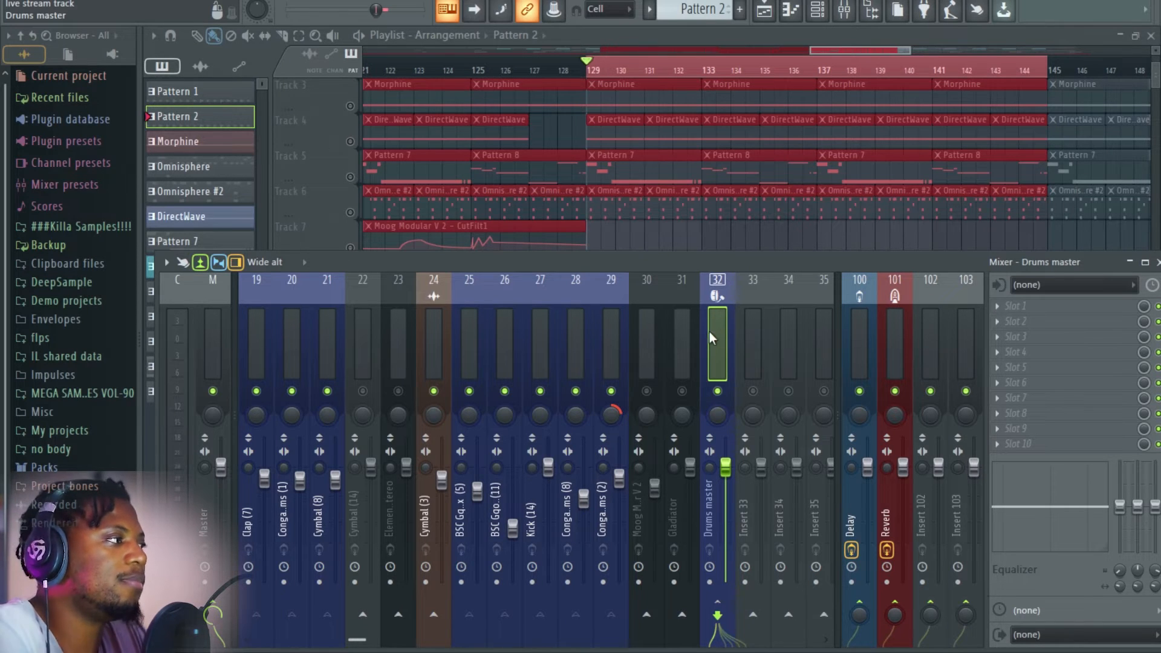
{"action": "key", "text": "space"}
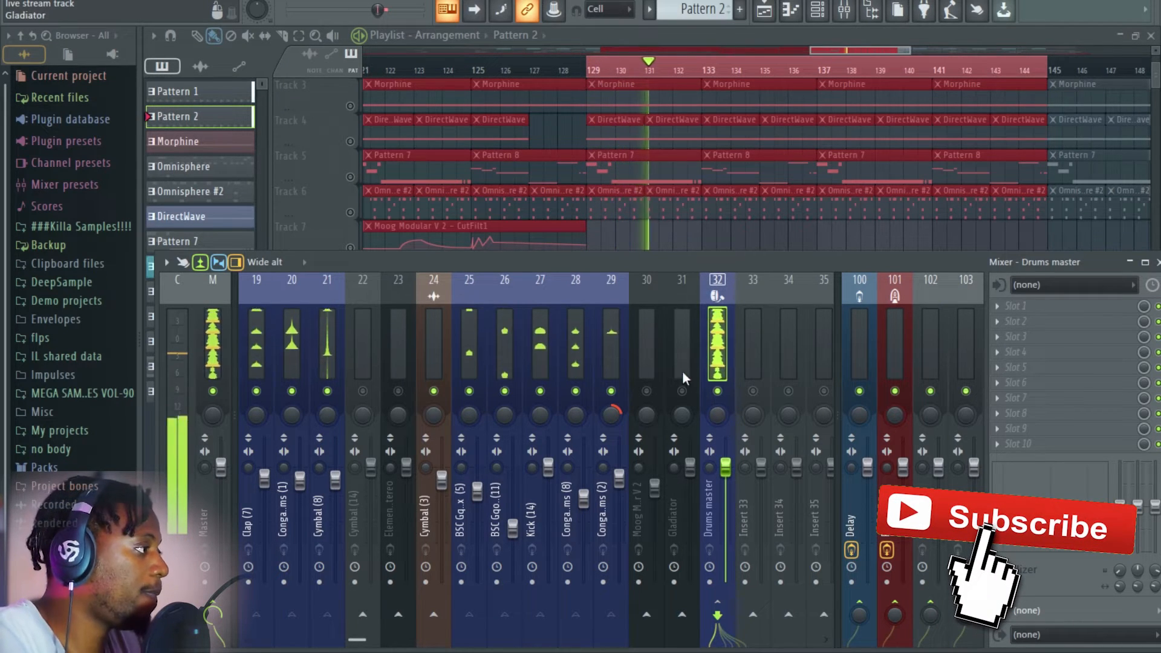
{"action": "key", "text": "space"}
Rename mixer track Insert 102 with the preset name Side.
{"action": "left_click", "coordinate": [923, 338]}
{"action": "right_click", "coordinate": [932, 329]}
{"action": "left_click", "coordinate": [982, 292]}
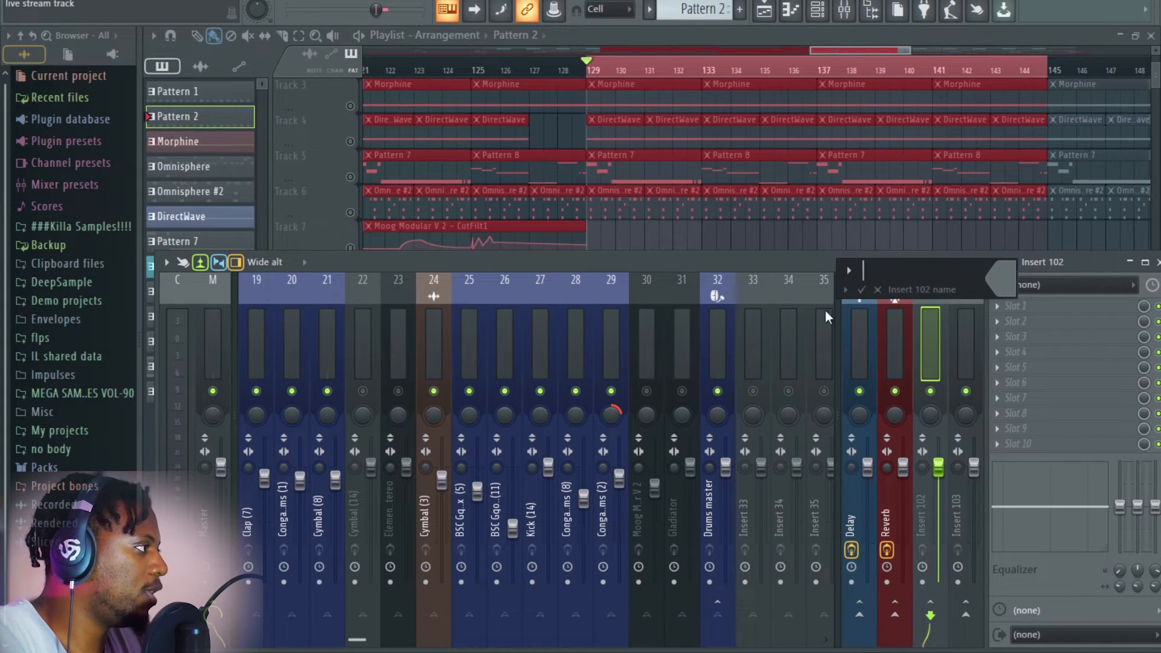
{"action": "left_click", "coordinate": [845, 289]}
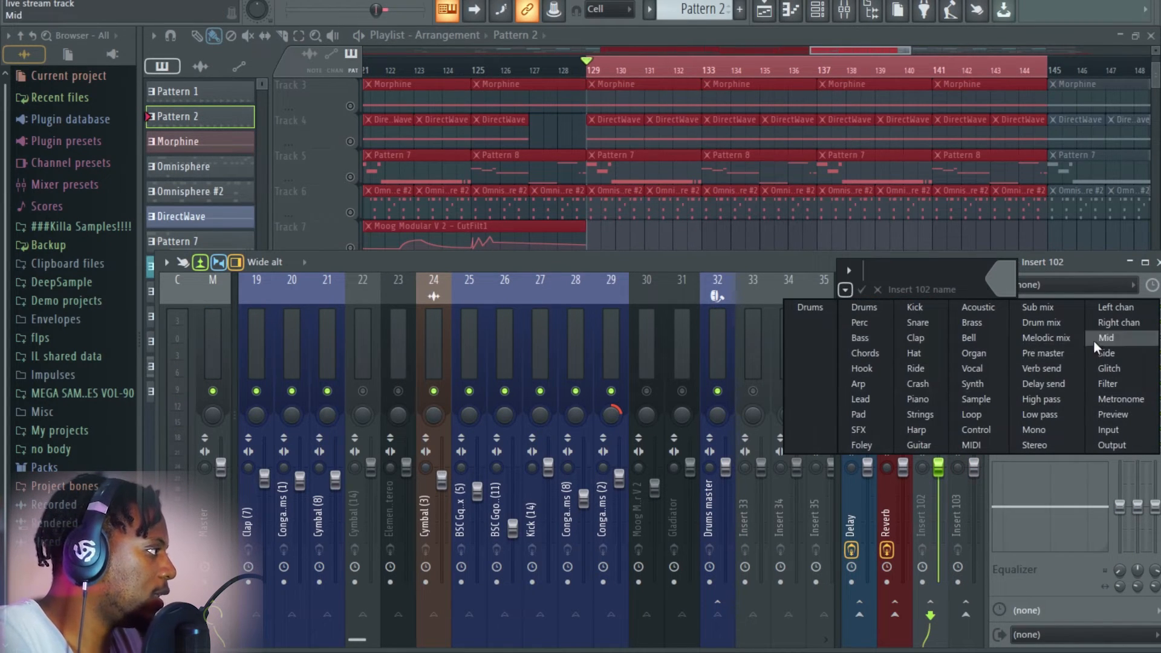
{"action": "left_click", "coordinate": [1123, 353]}
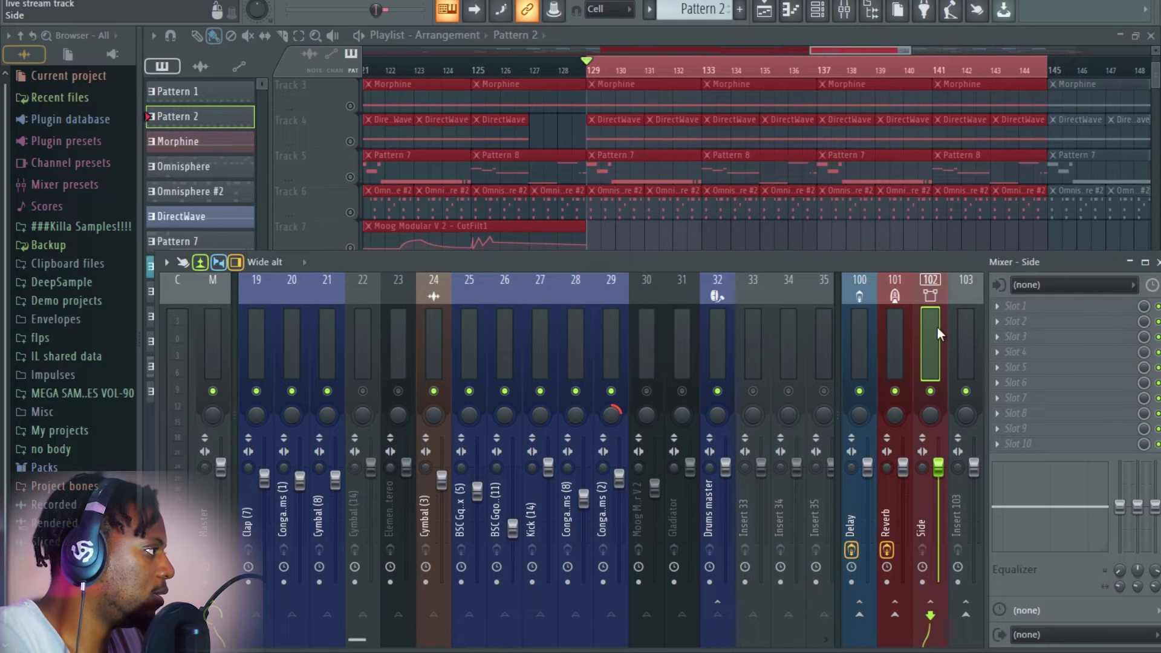
Load Fruity Multiband Compressor in the Side track's first effect slot and apply its Mastering 2.4dB preset.
{"action": "left_click", "coordinate": [1005, 307]}
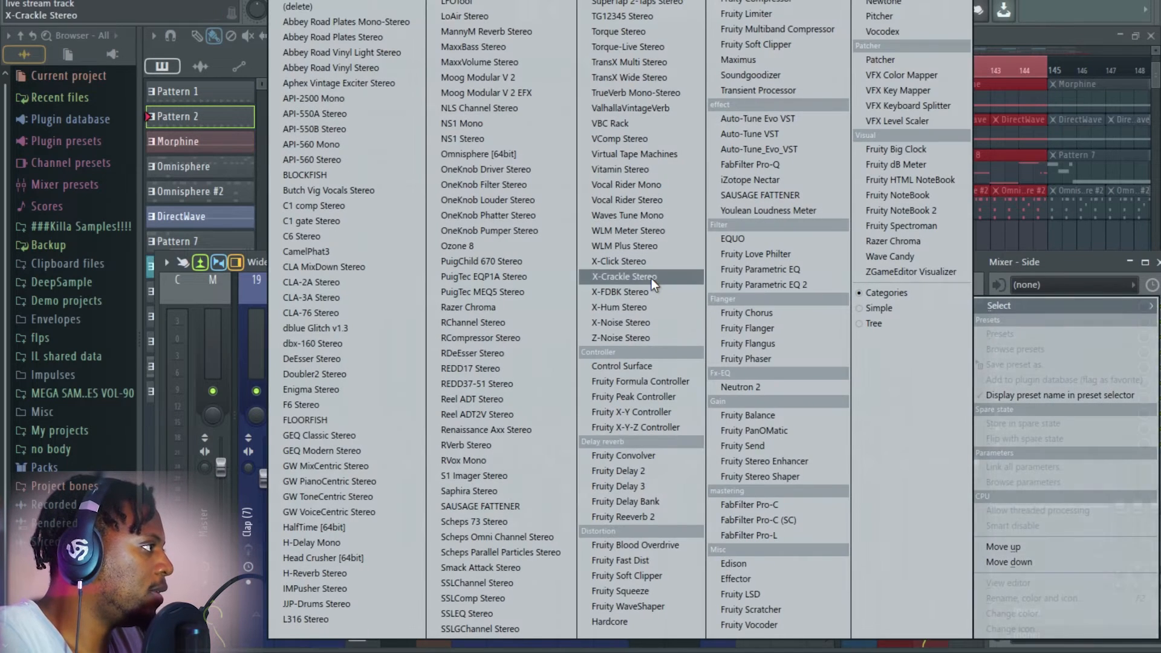
{"action": "left_click", "coordinate": [781, 29]}
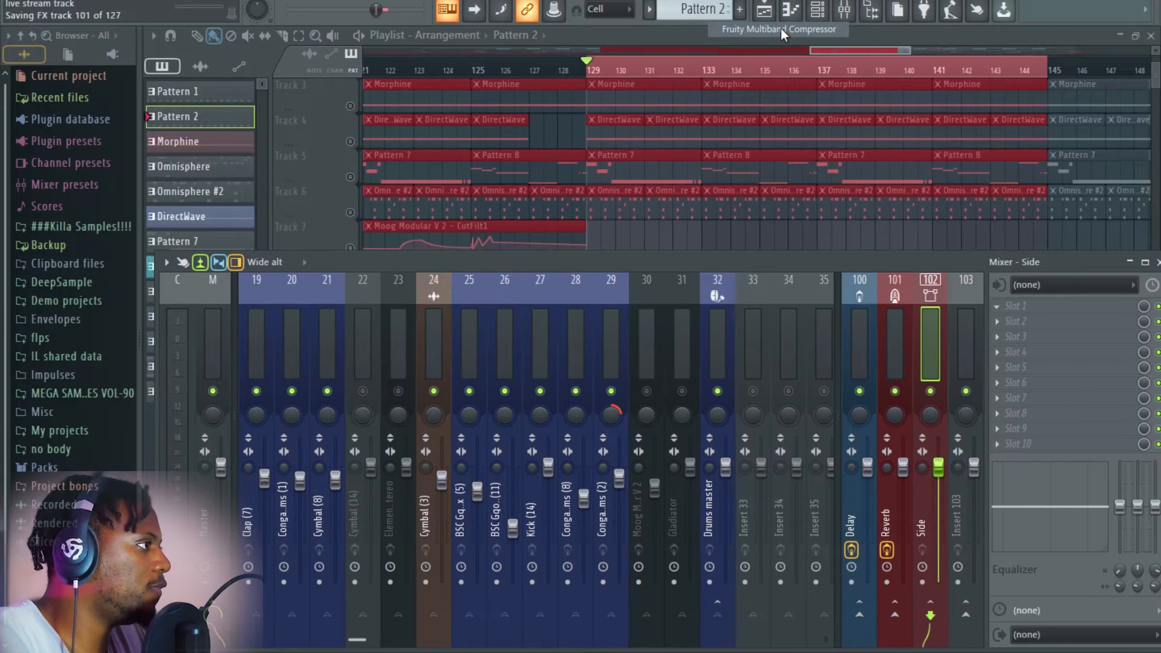
{"action": "left_click", "coordinate": [285, 235]}
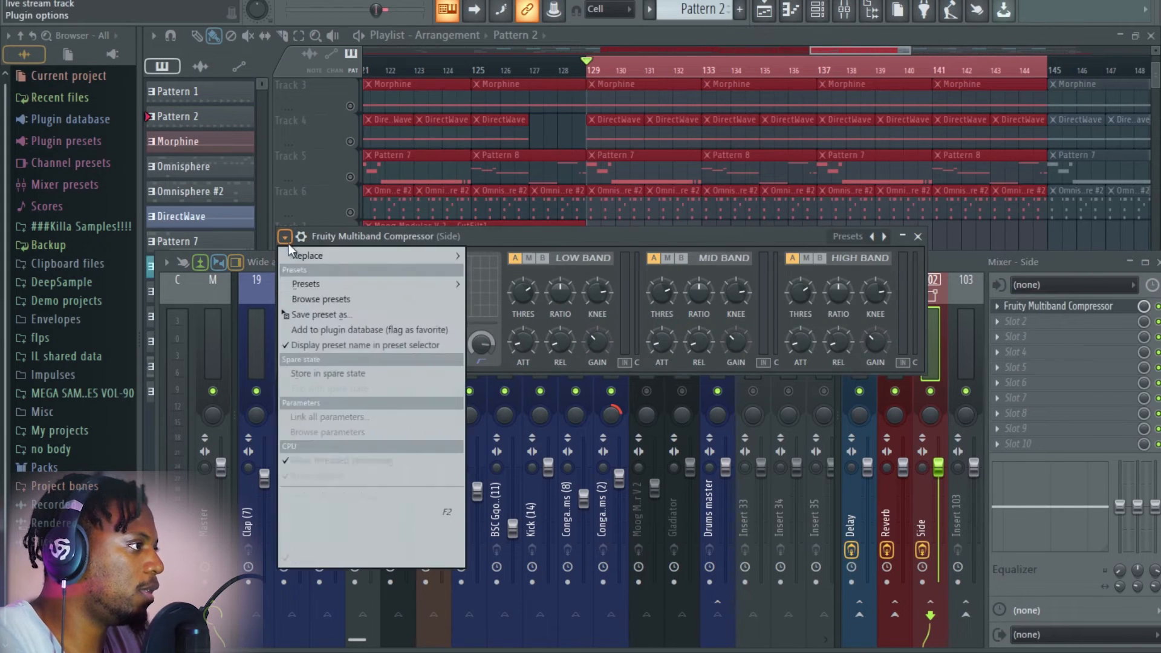
{"action": "mouse_move", "coordinate": [318, 280]}
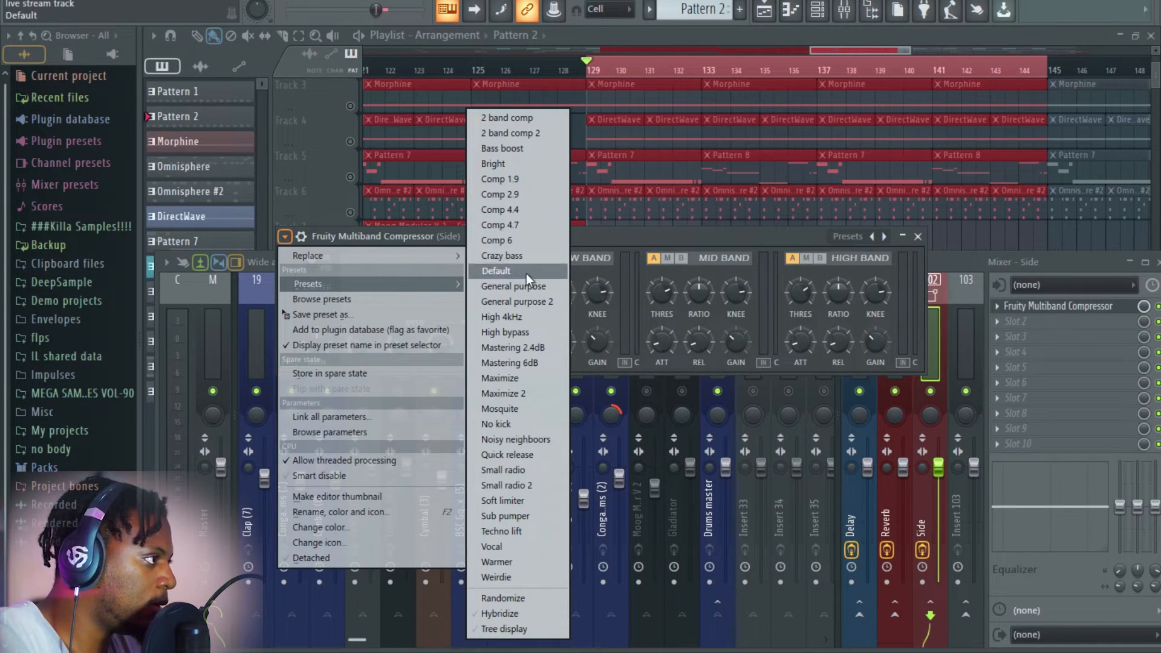
{"action": "left_click", "coordinate": [546, 351]}
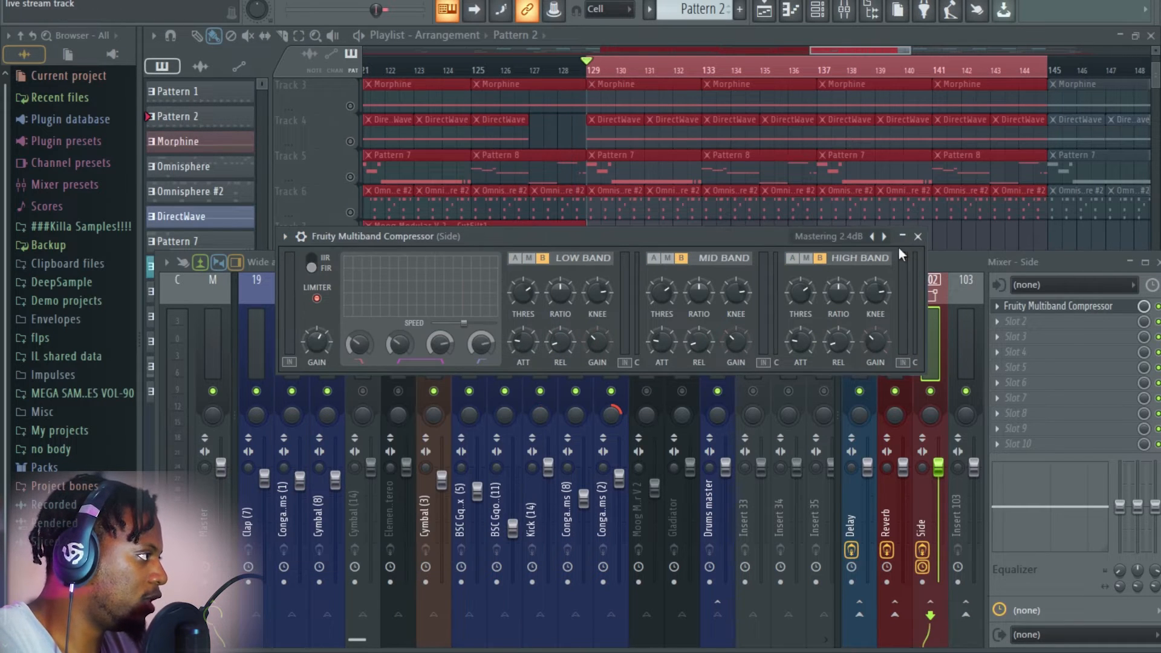
{"action": "left_click_drag", "start_coordinate": [735, 236], "coordinate": [680, 266]}
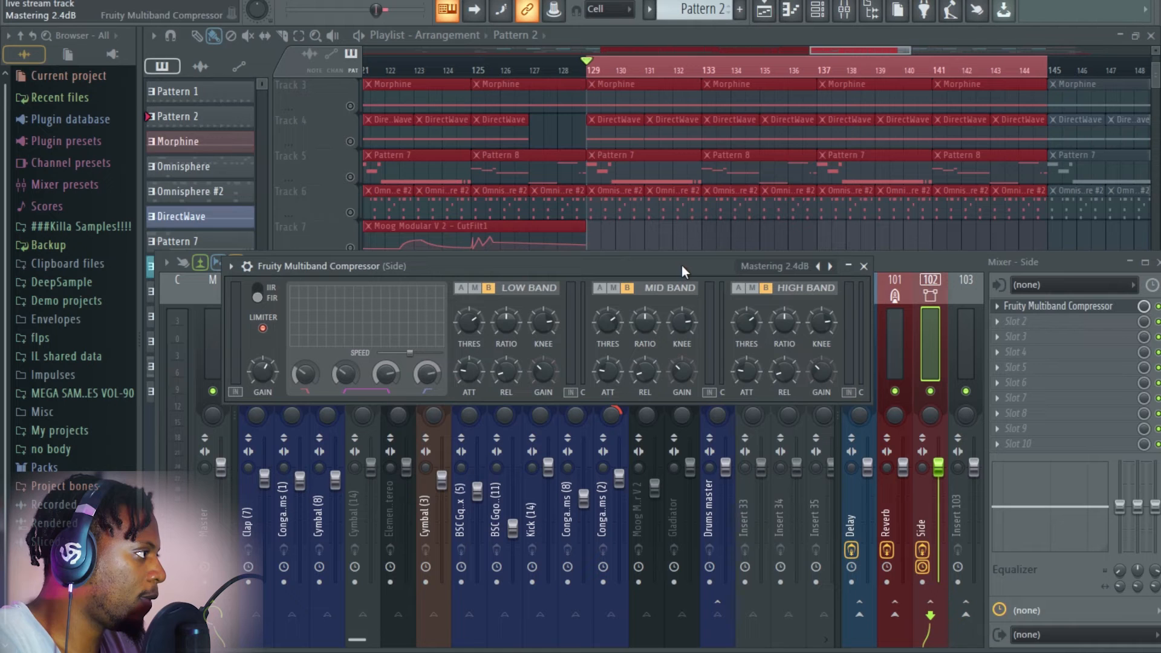
{"action": "left_click", "coordinate": [864, 266]}
Add Fruity WaveShaper after the compressor on the Side track and bend its curve upward with a point on the middle line.
{"action": "left_click", "coordinate": [1043, 338]}
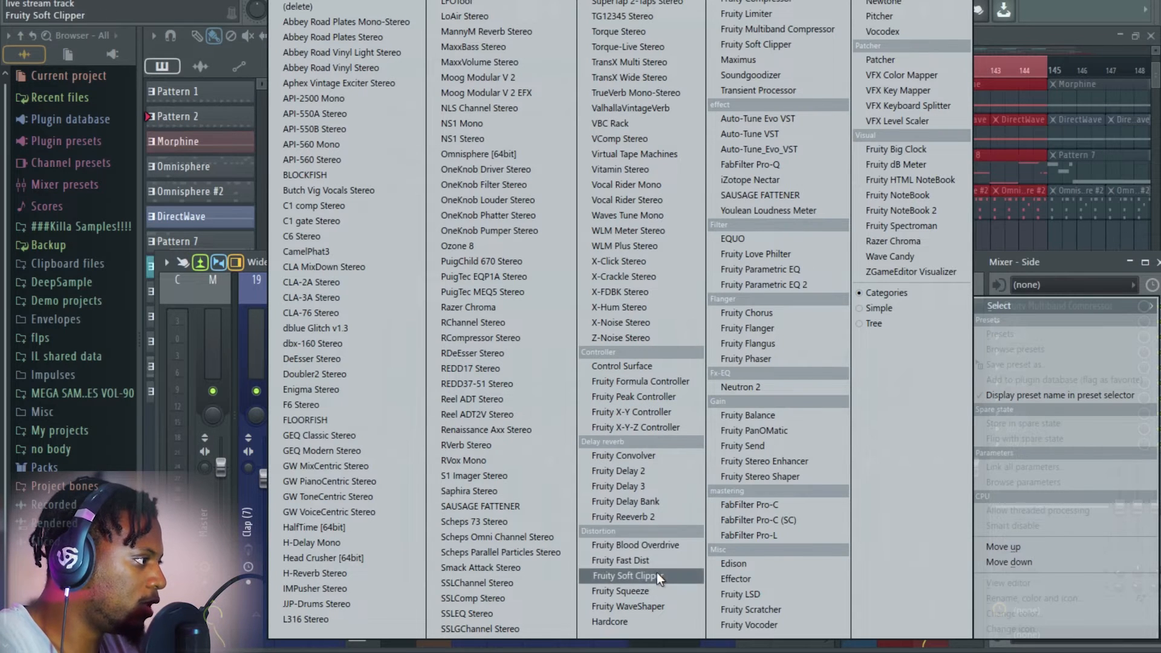
{"action": "left_click", "coordinate": [656, 607]}
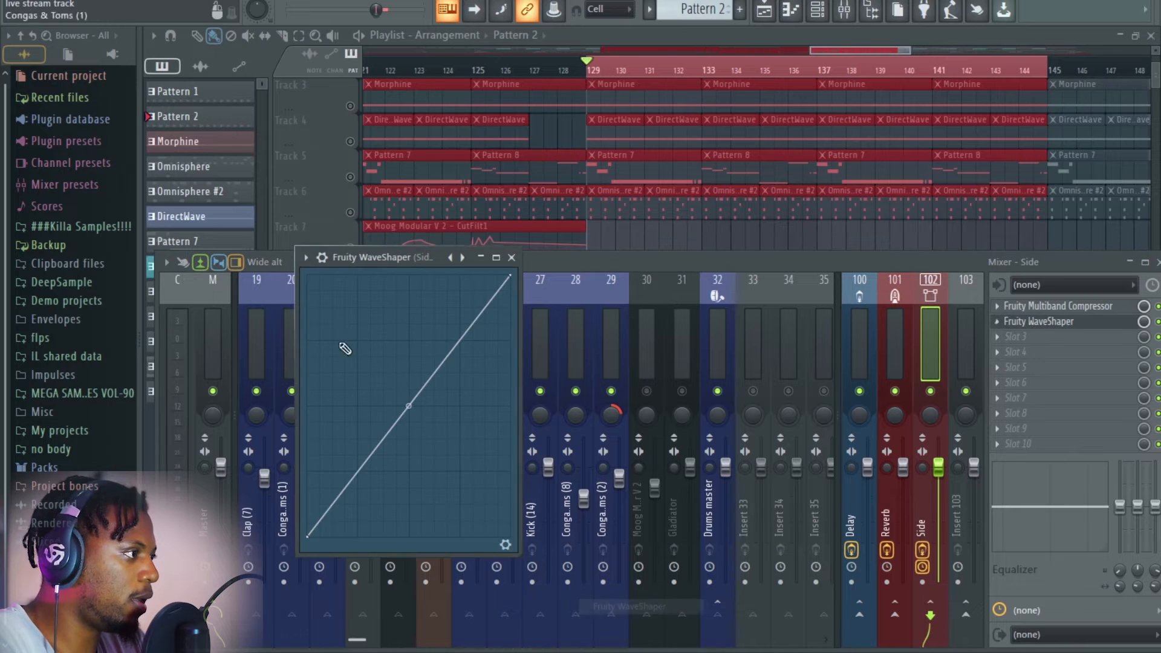
{"action": "right_click", "coordinate": [359, 407]}
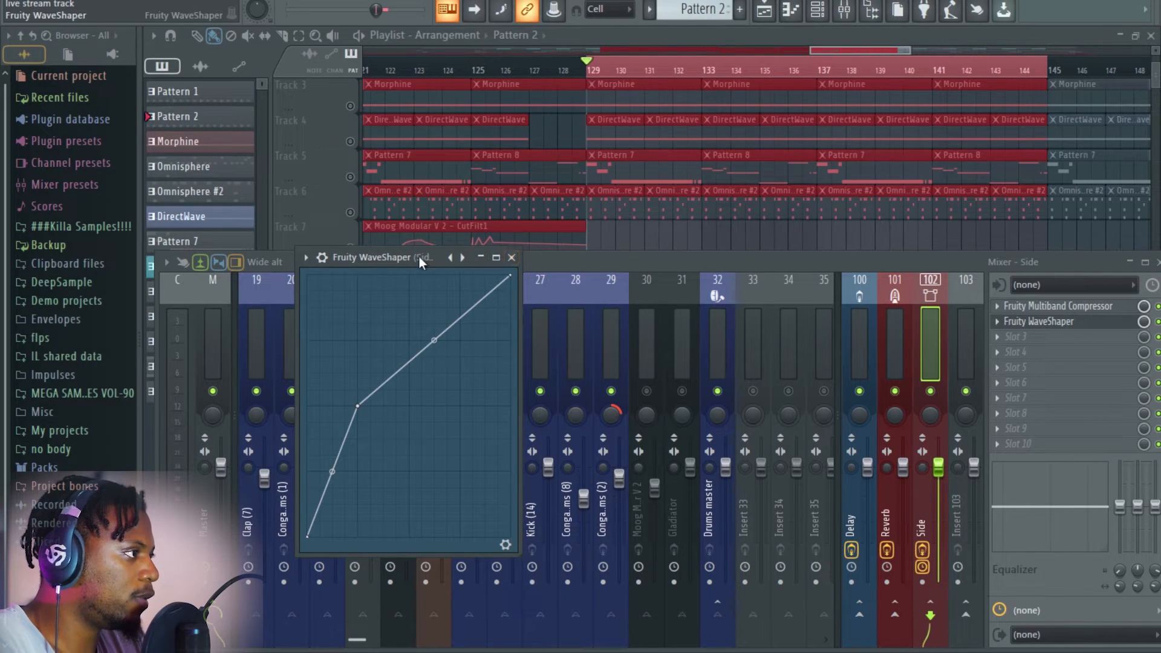
{"action": "left_click", "coordinate": [512, 258]}
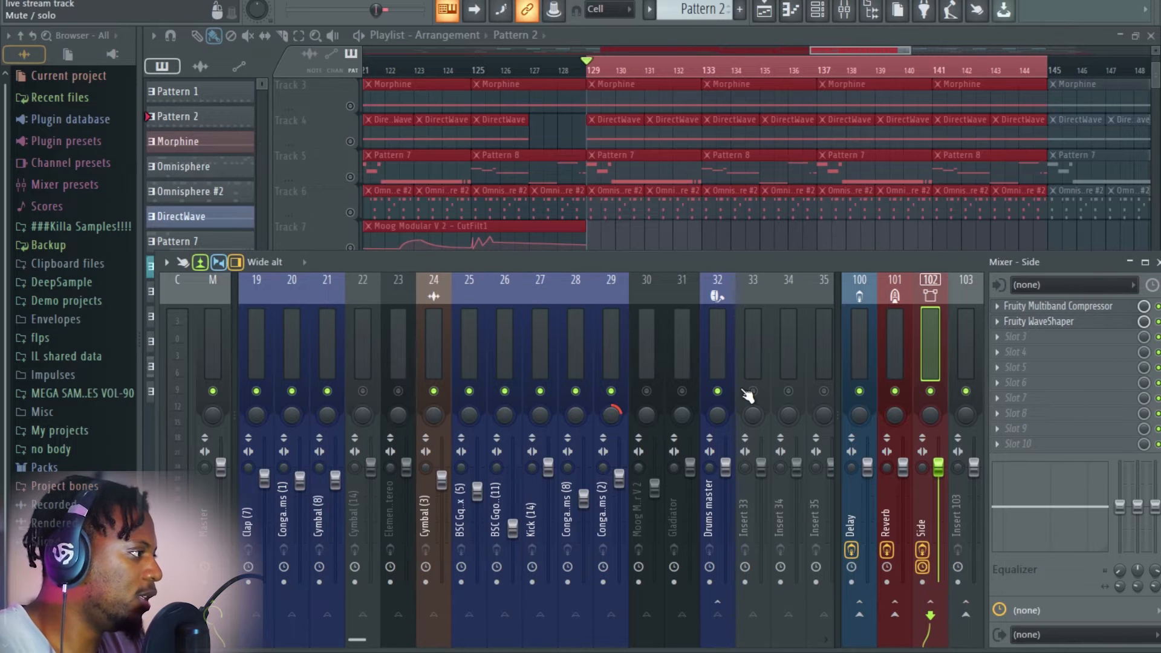
Send the Drums master to the Side track at 58% while auditioning the parallel compression.
{"action": "left_click", "coordinate": [719, 343]}
{"action": "key", "text": "space"}
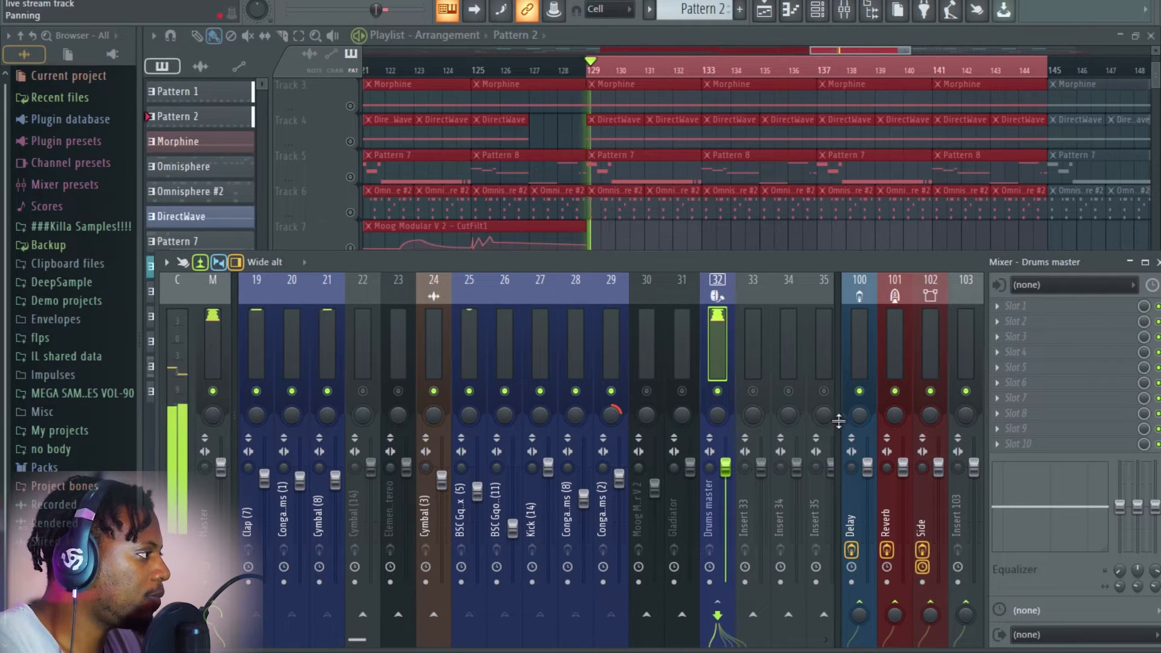
{"action": "left_click_drag", "start_coordinate": [929, 616], "coordinate": [929, 574]}
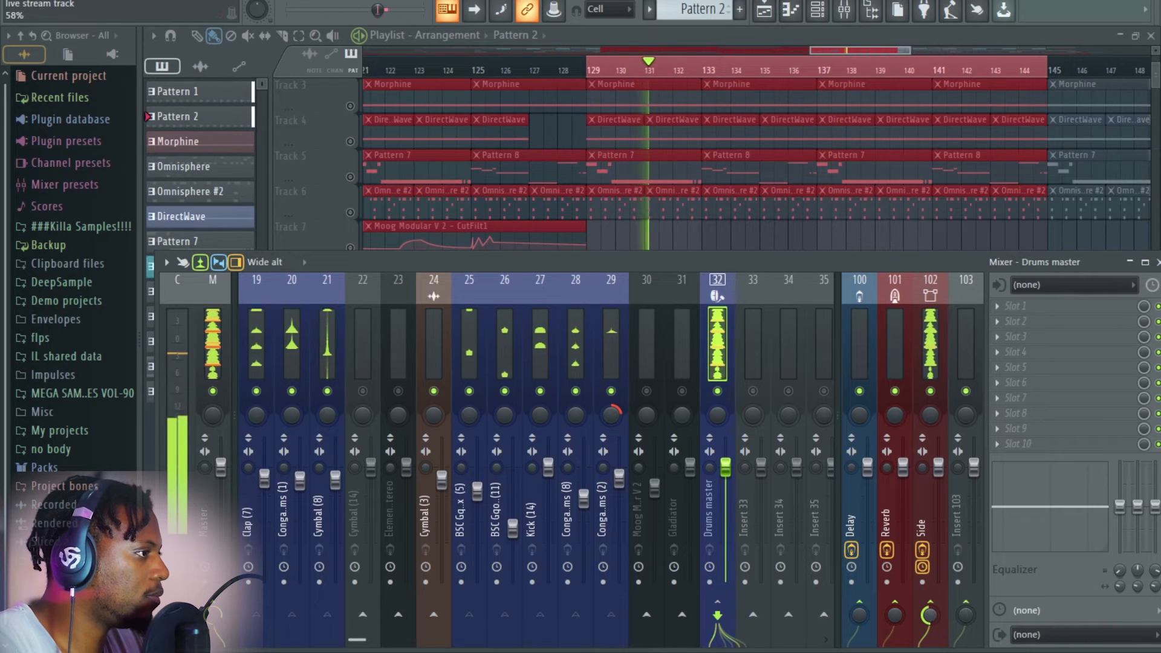
{"action": "left_click_drag", "start_coordinate": [928, 615], "coordinate": [927, 599]}
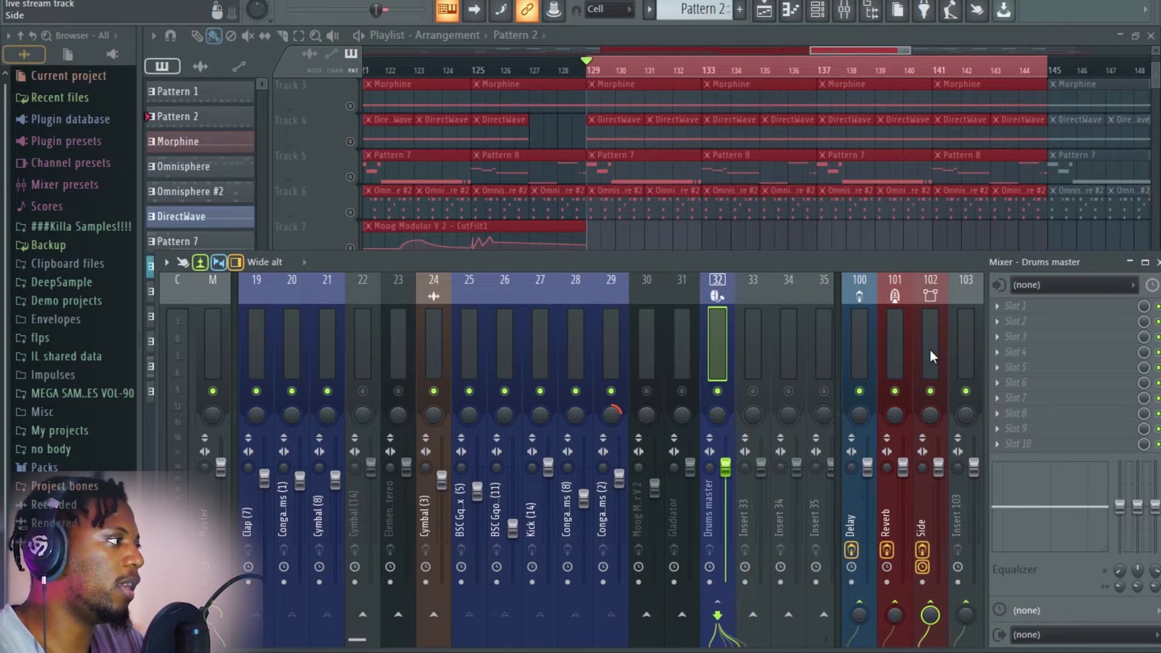
{"action": "key", "text": "space"}
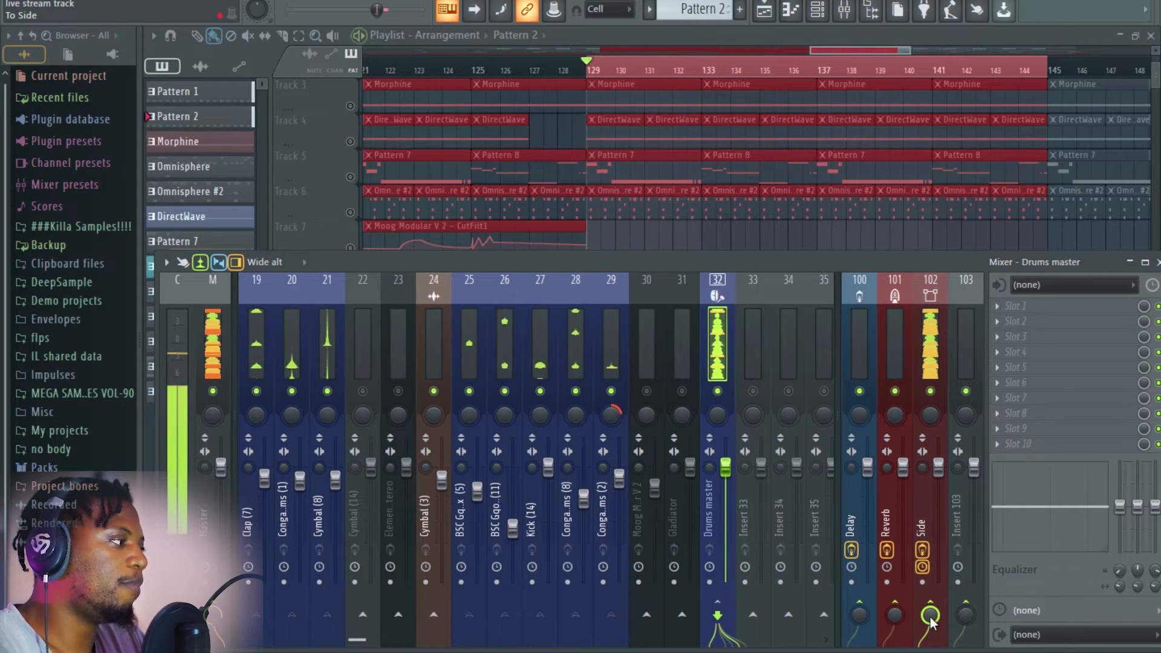
{"action": "key", "text": "space"}
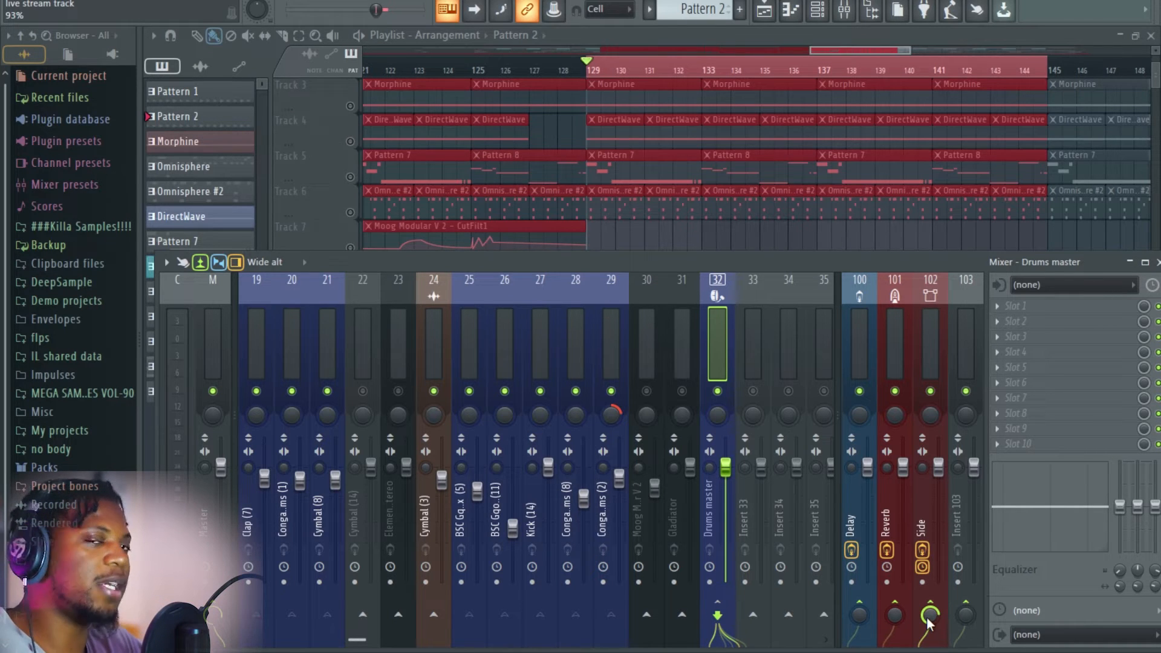
{"action": "key", "text": "space"}
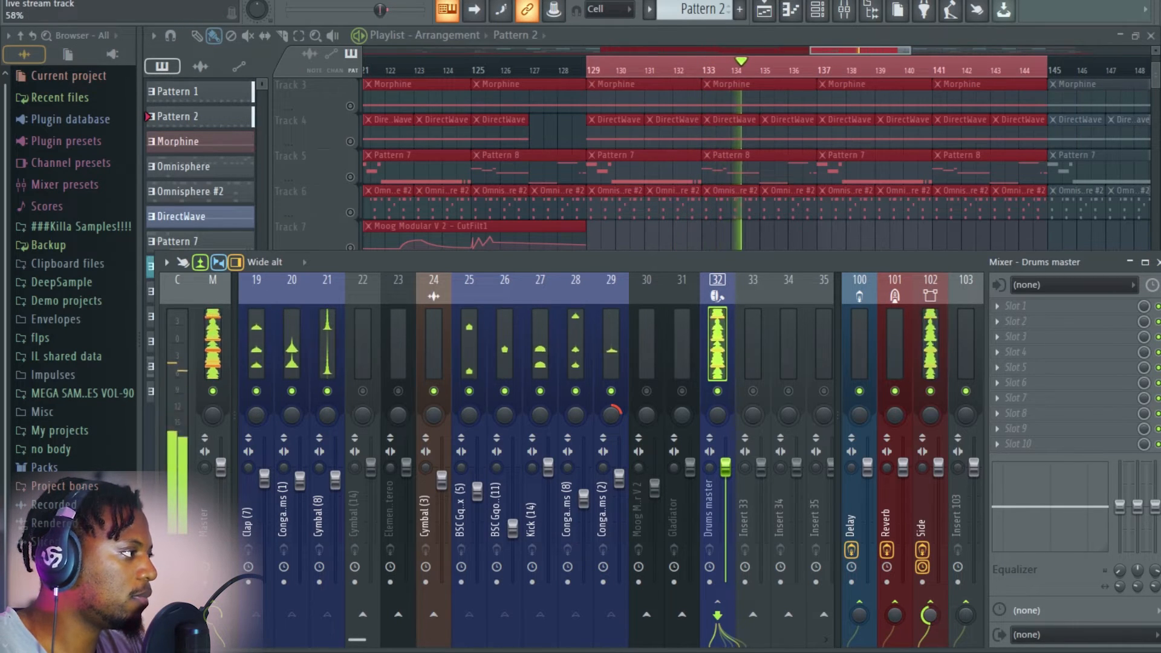
Compare the drums with the Side track's effects off and on, and check the Master level before stopping playback.
{"action": "left_click", "coordinate": [922, 549]}
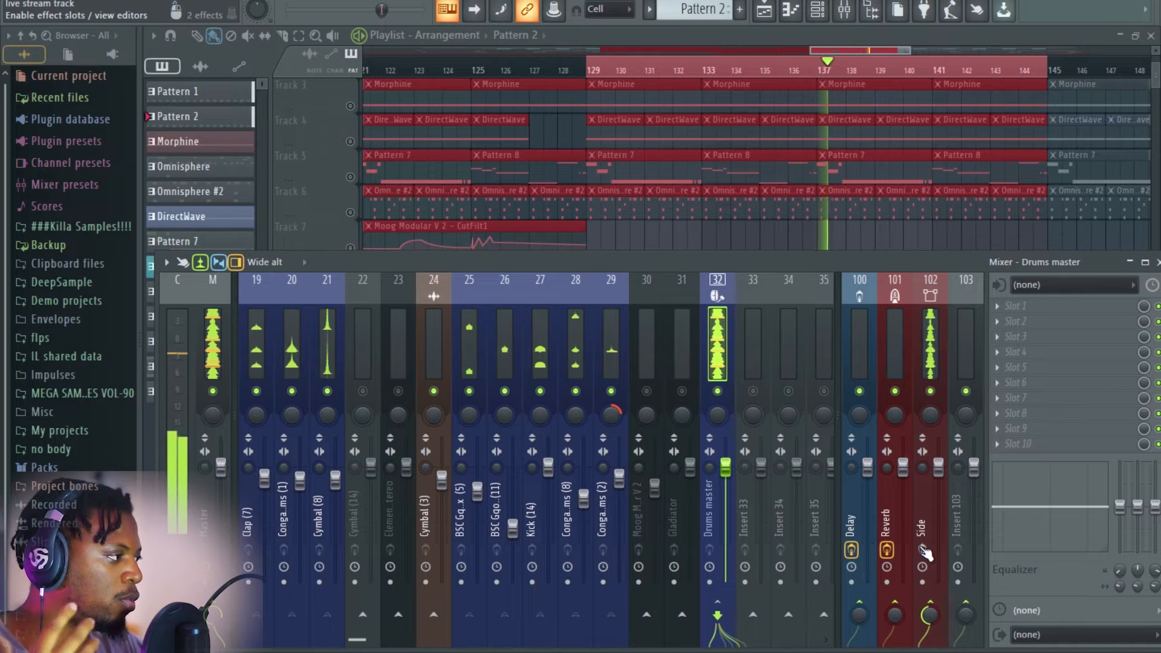
{"action": "left_click", "coordinate": [922, 548]}
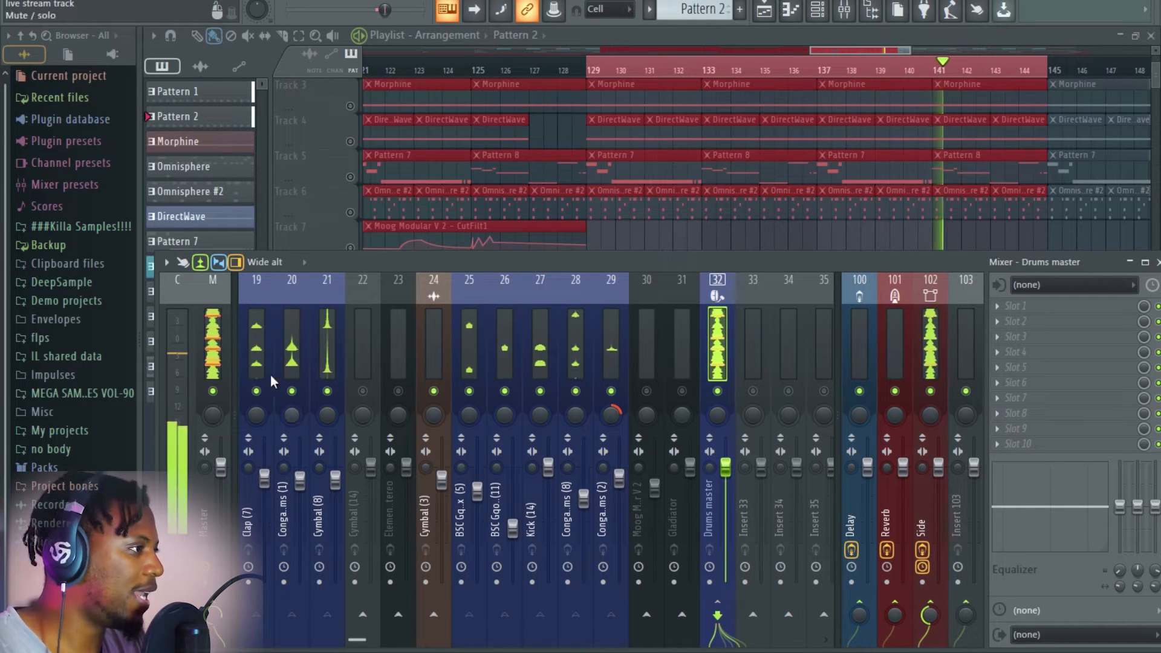
{"action": "left_click", "coordinate": [211, 362]}
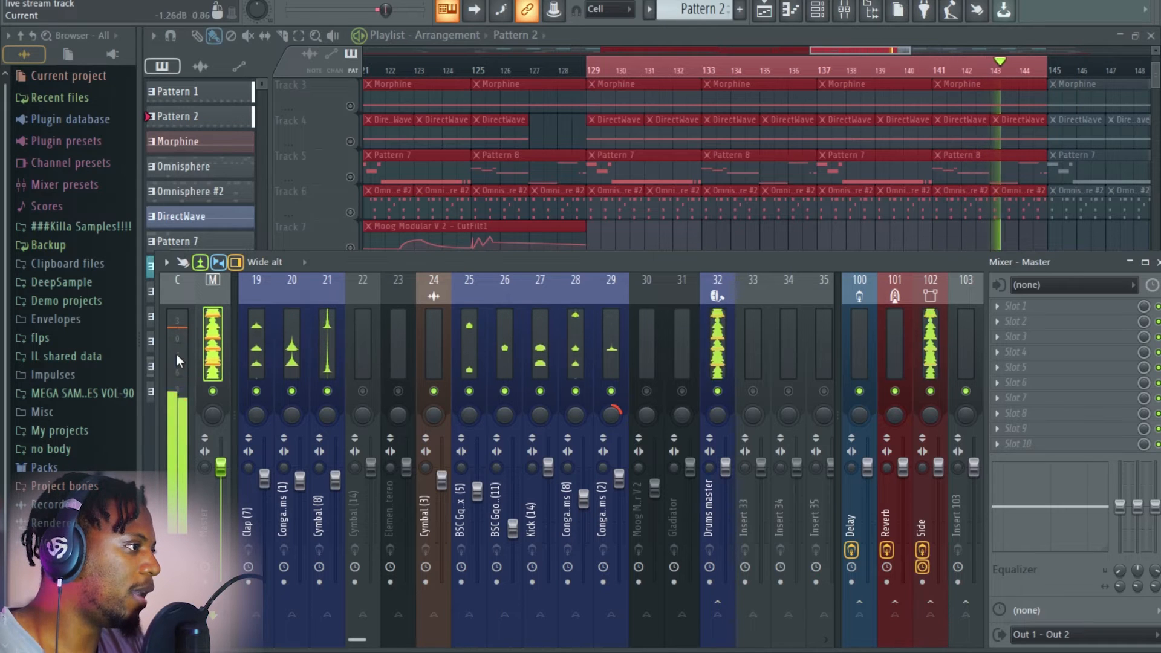
{"action": "key", "text": "space"}
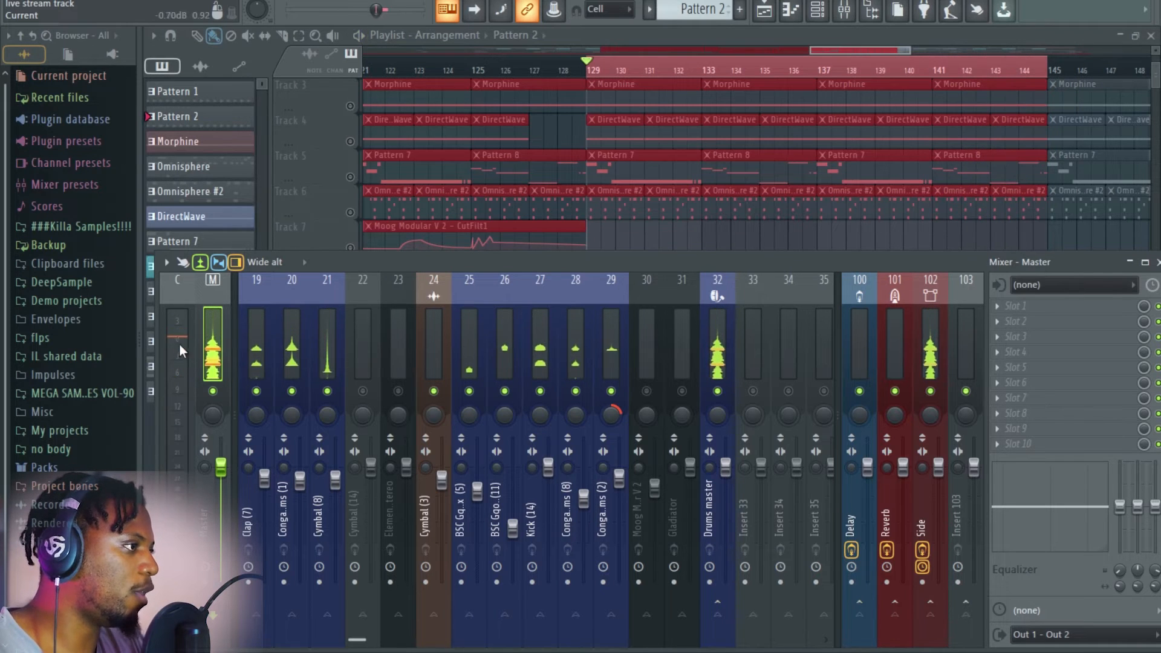
Select the Kick and drum tracks 11–21 and 25–29 together in the mixer, and lower all their faders.
{"action": "scroll", "coordinate": [580, 313], "scroll_direction": "left", "scroll_amount": 5}
{"action": "scroll", "coordinate": [579, 313], "scroll_direction": "right", "scroll_amount": 8}
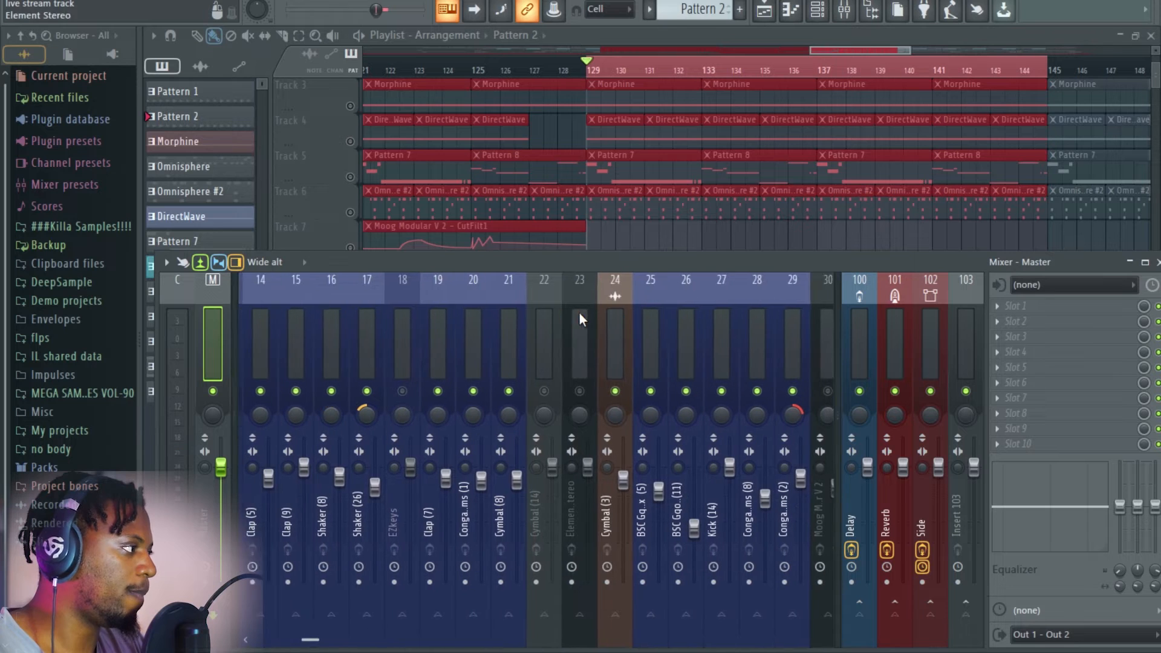
{"action": "scroll", "coordinate": [575, 324], "scroll_direction": "left", "scroll_amount": 4}
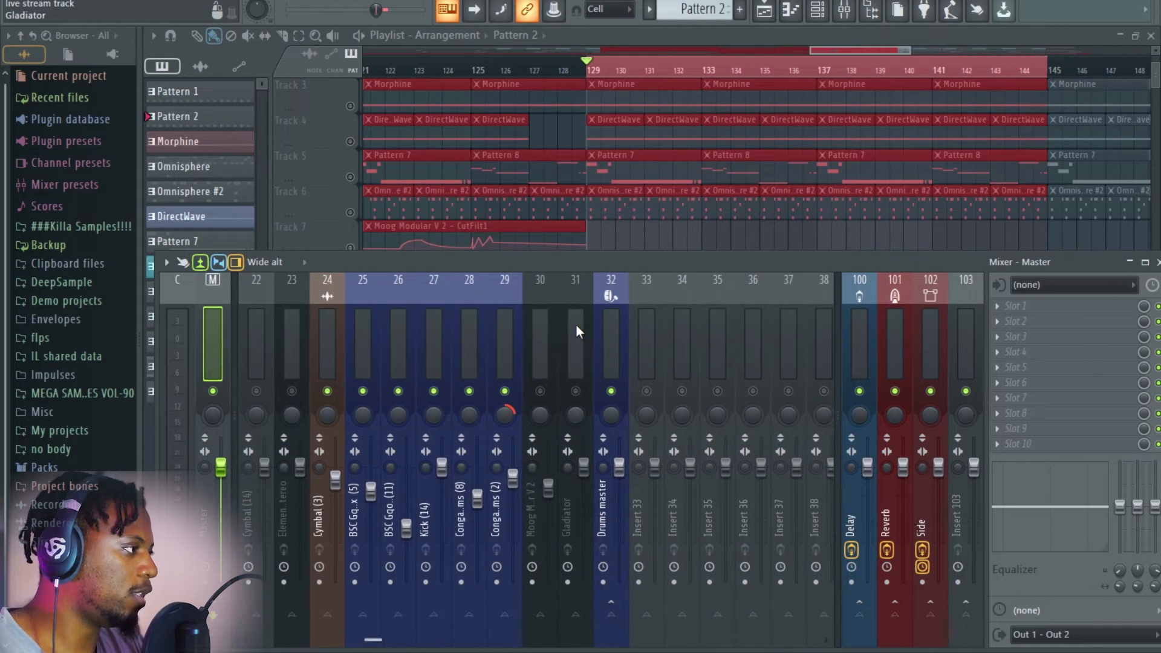
{"action": "scroll", "coordinate": [576, 324], "scroll_direction": "left", "scroll_amount": 15}
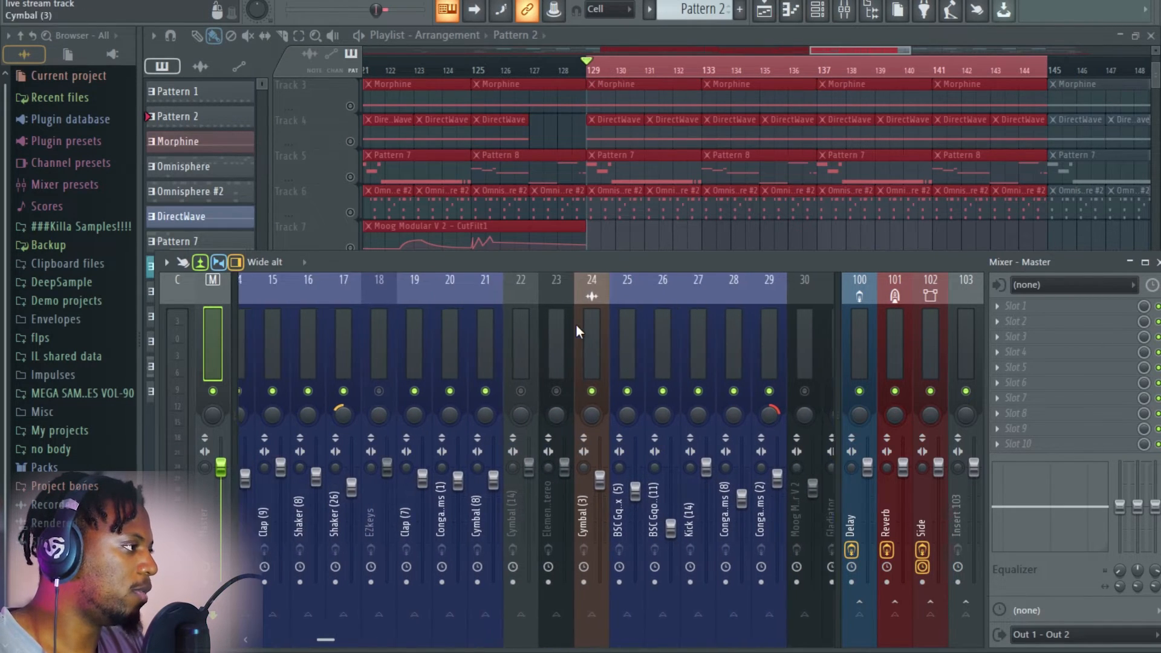
{"action": "scroll", "coordinate": [462, 326], "scroll_direction": "left", "scroll_amount": 2}
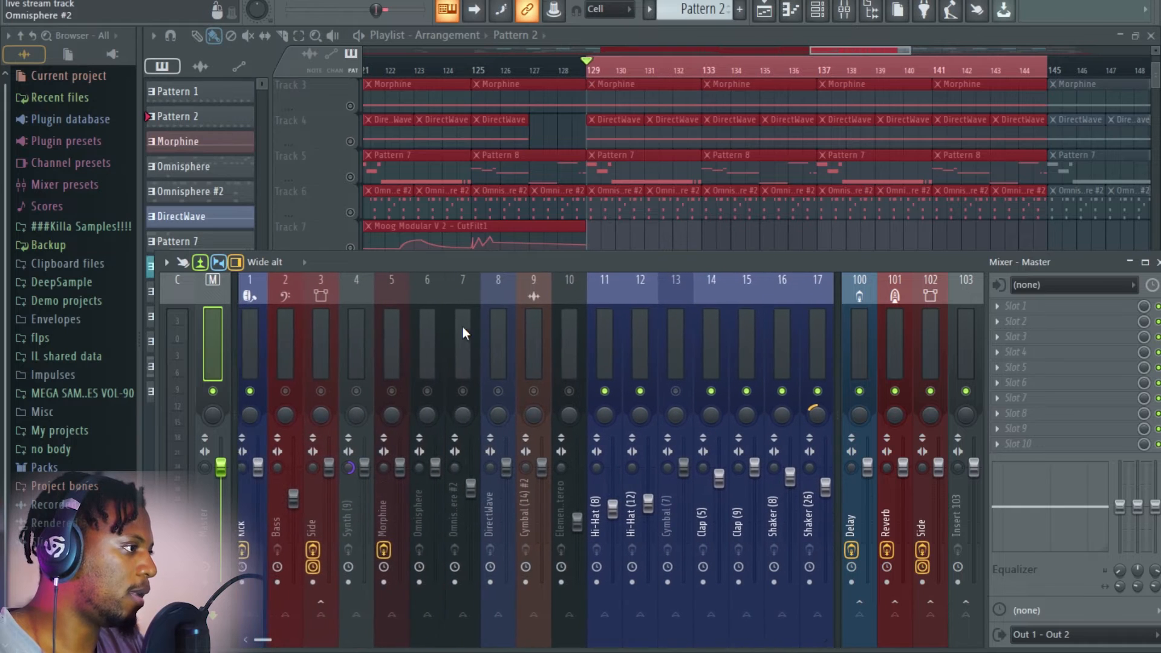
{"action": "left_click", "coordinate": [248, 336]}
{"action": "scroll", "coordinate": [625, 347], "scroll_direction": "right", "scroll_amount": 6}
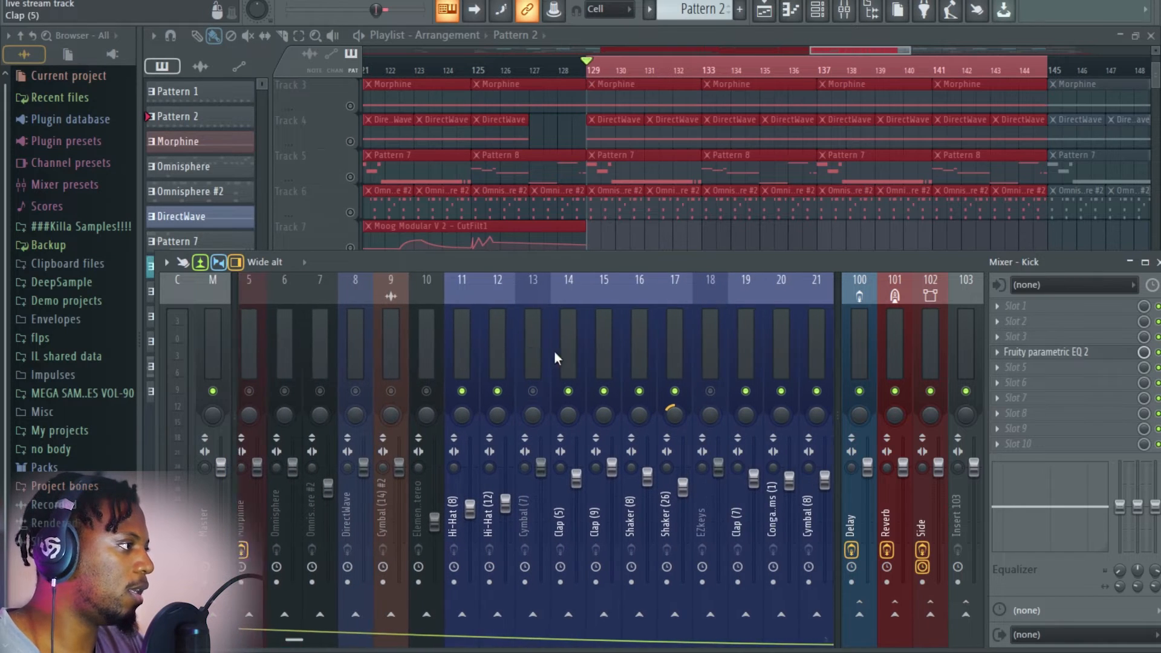
{"action": "left_click_drag", "start_coordinate": [395, 354], "coordinate": [680, 349]}
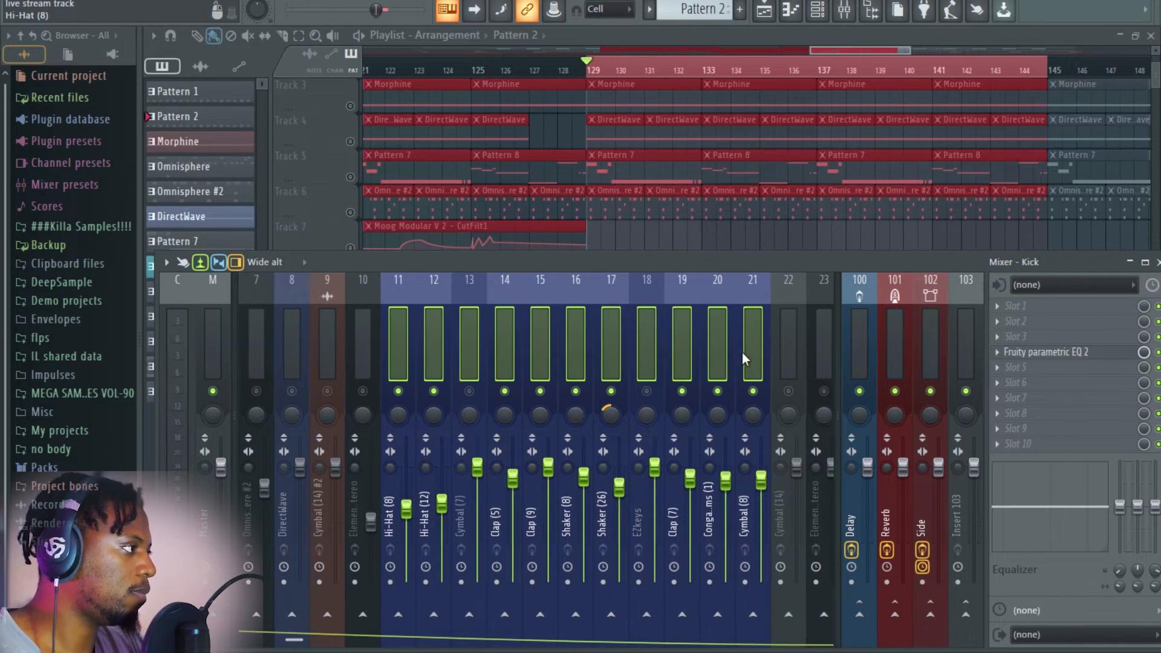
{"action": "scroll", "coordinate": [741, 352], "scroll_direction": "right", "scroll_amount": 12}
{"action": "left_click_drag", "start_coordinate": [476, 354], "coordinate": [603, 355]}
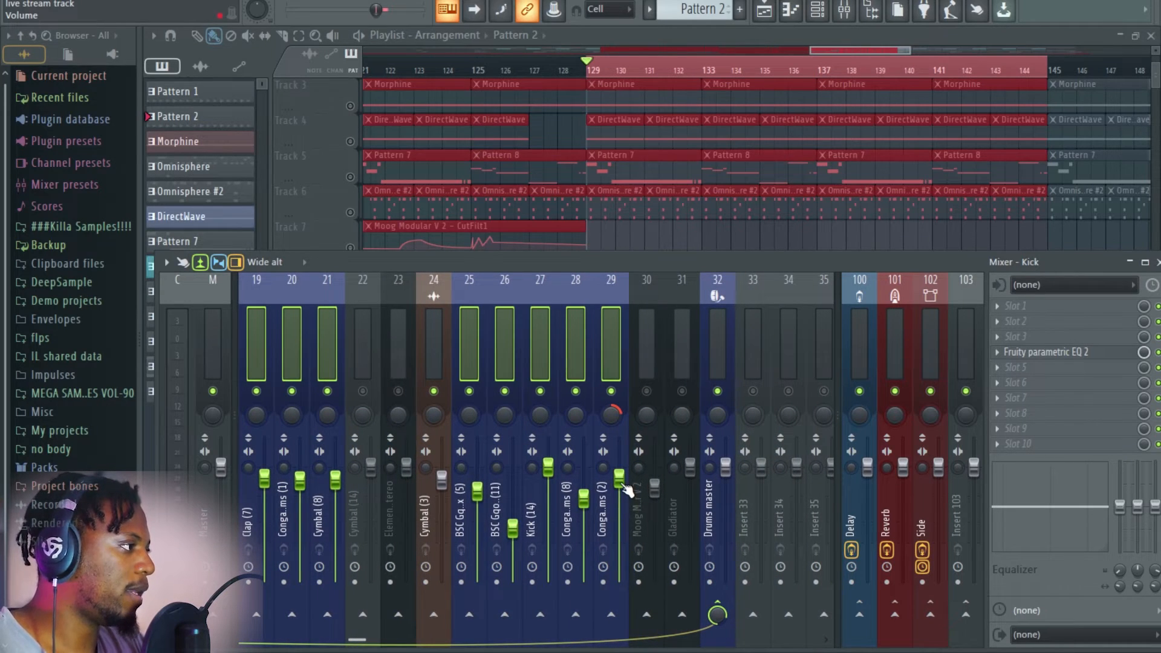
{"action": "left_click_drag", "start_coordinate": [548, 475], "coordinate": [548, 526]}
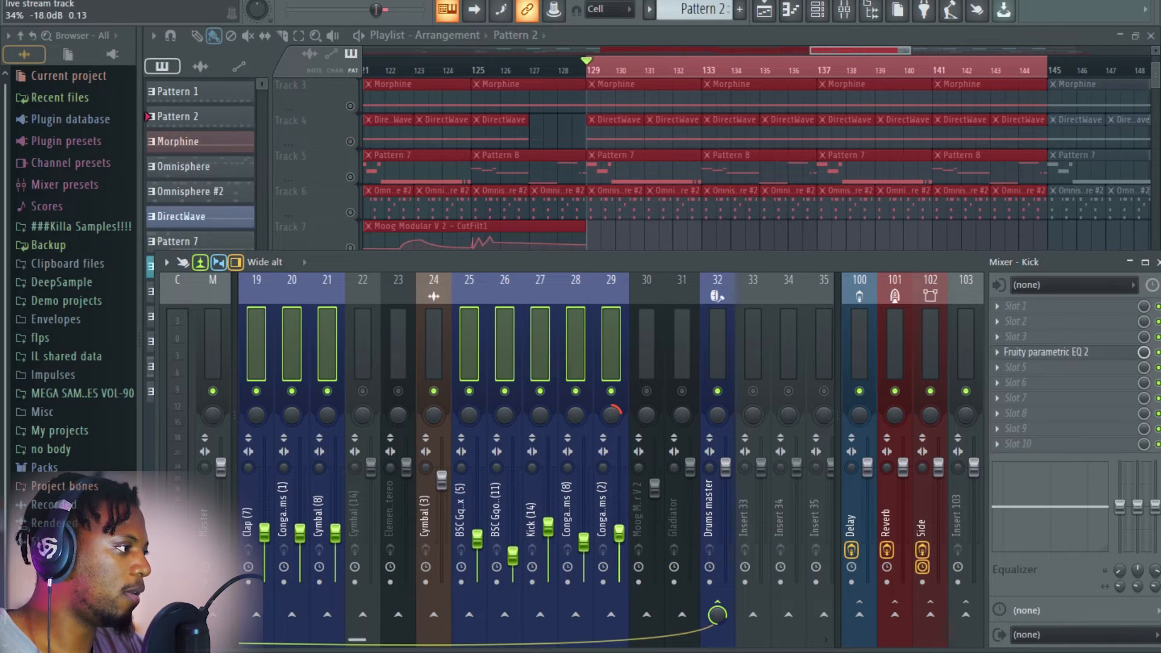
Play the loop and check the lowered drums' level on the Master track.
{"action": "key", "text": "space"}
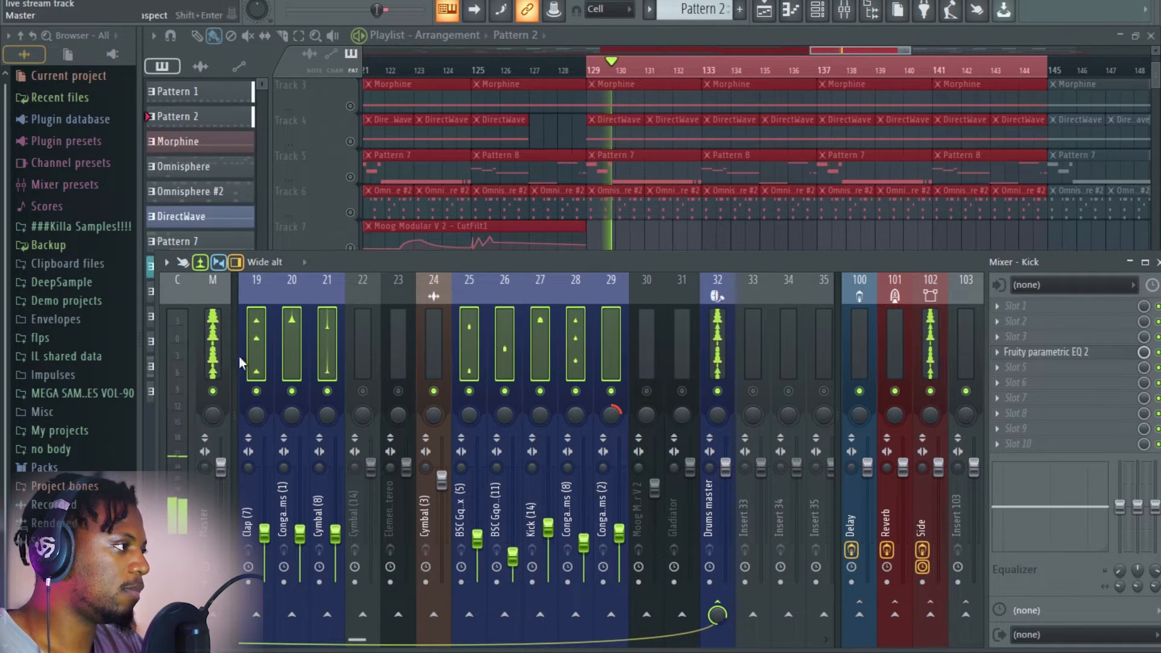
{"action": "scroll", "coordinate": [469, 336], "scroll_direction": "up", "scroll_amount": 10}
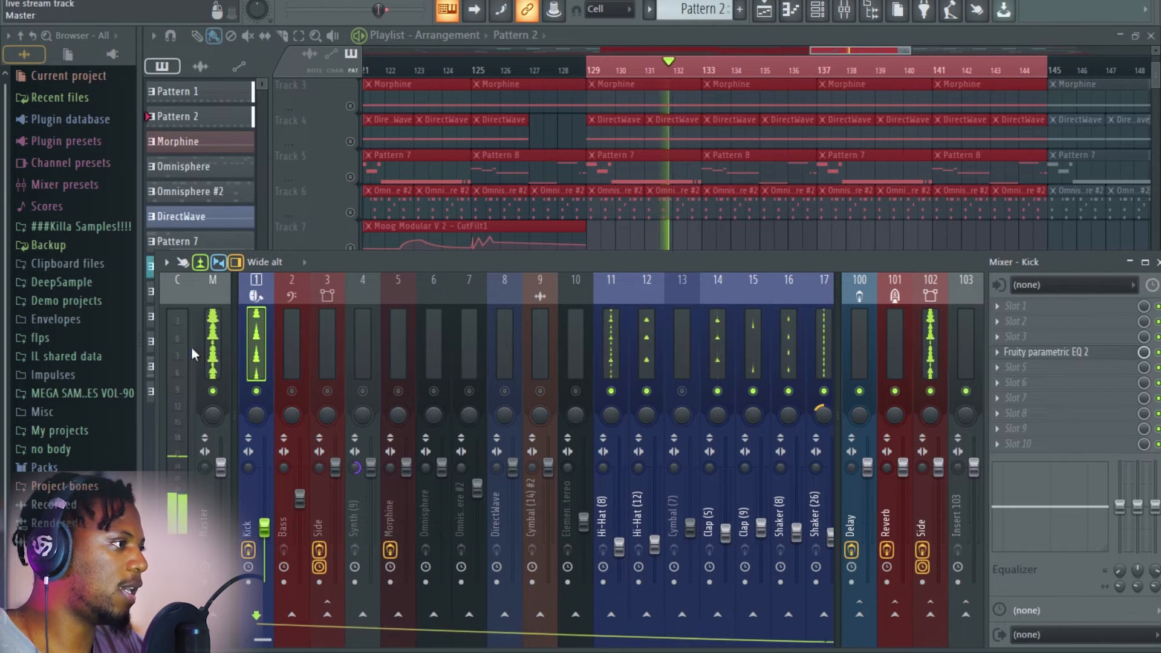
{"action": "left_click", "coordinate": [208, 344]}
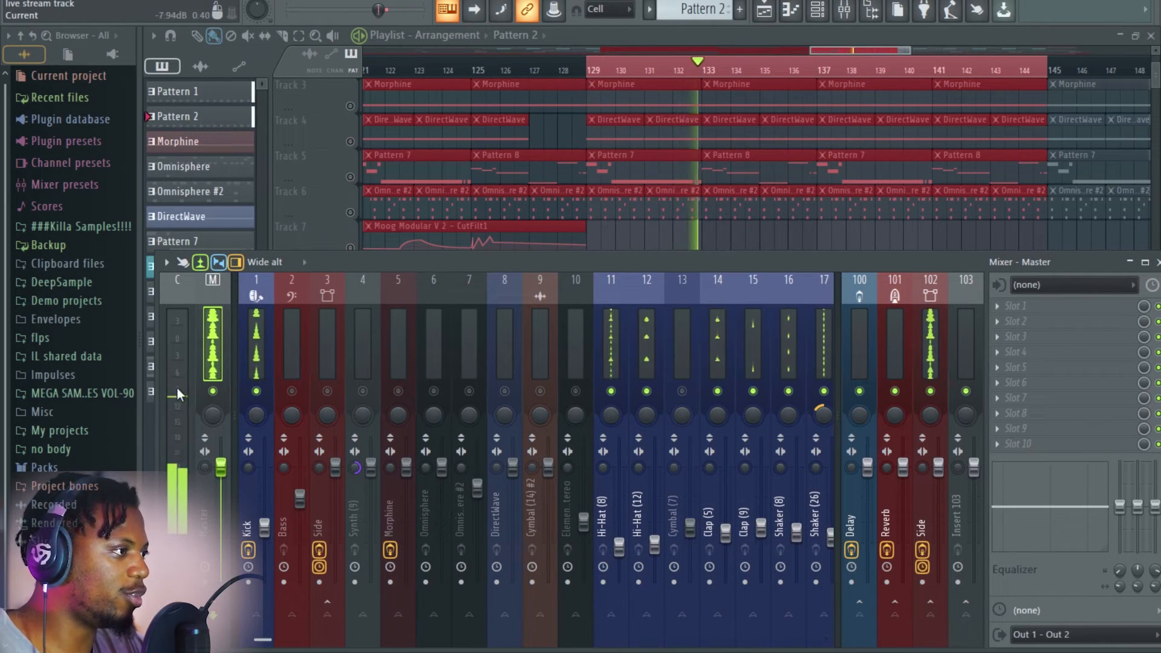
Readjust the Drums master's send level to the Side track while auditioning, and stop playback.
{"action": "left_click", "coordinate": [919, 368]}
{"action": "scroll", "coordinate": [768, 343], "scroll_direction": "down", "scroll_amount": 10}
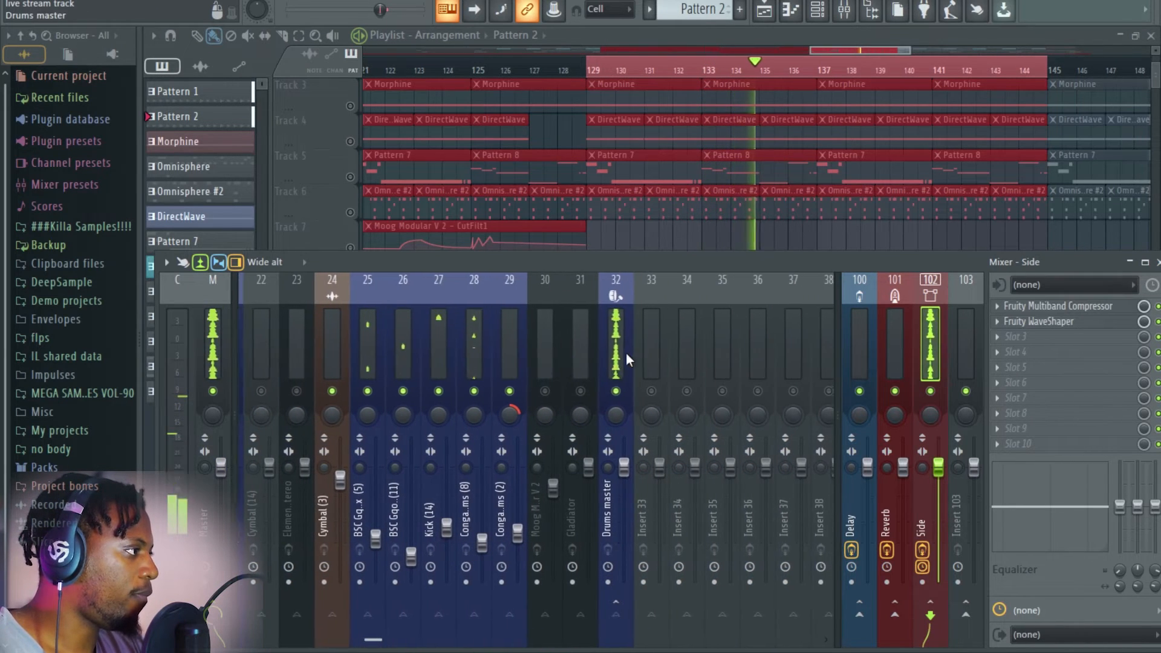
{"action": "left_click", "coordinate": [612, 349]}
{"action": "left_click_drag", "start_coordinate": [928, 620], "coordinate": [929, 597]}
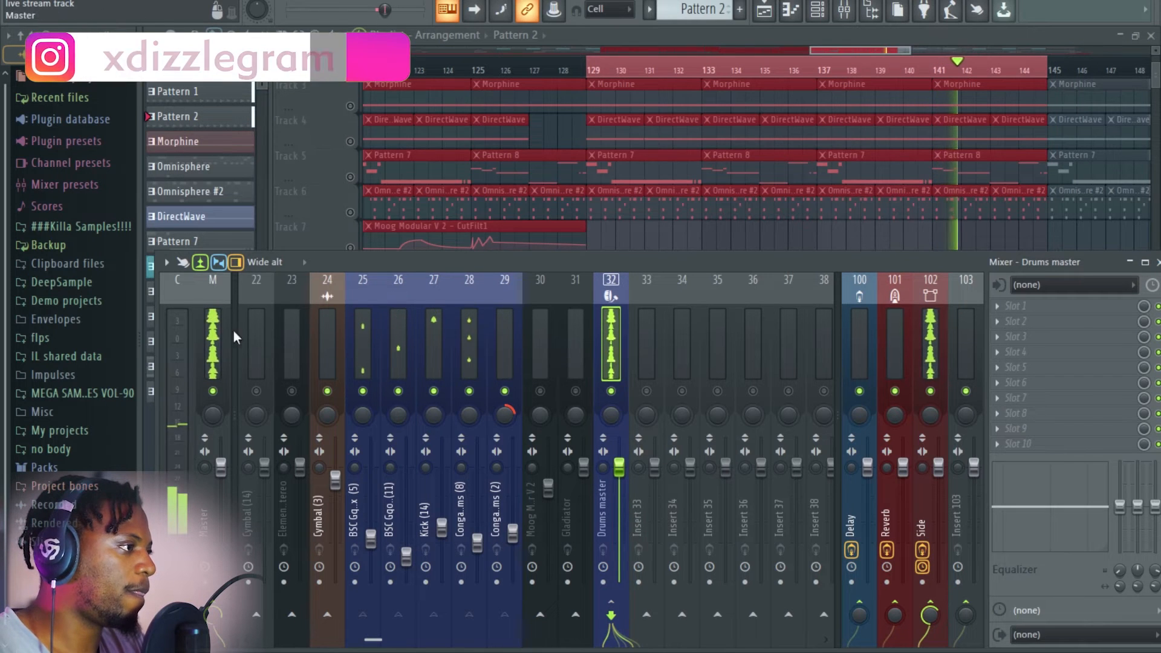
{"action": "scroll", "coordinate": [395, 327], "scroll_direction": "up", "scroll_amount": 4}
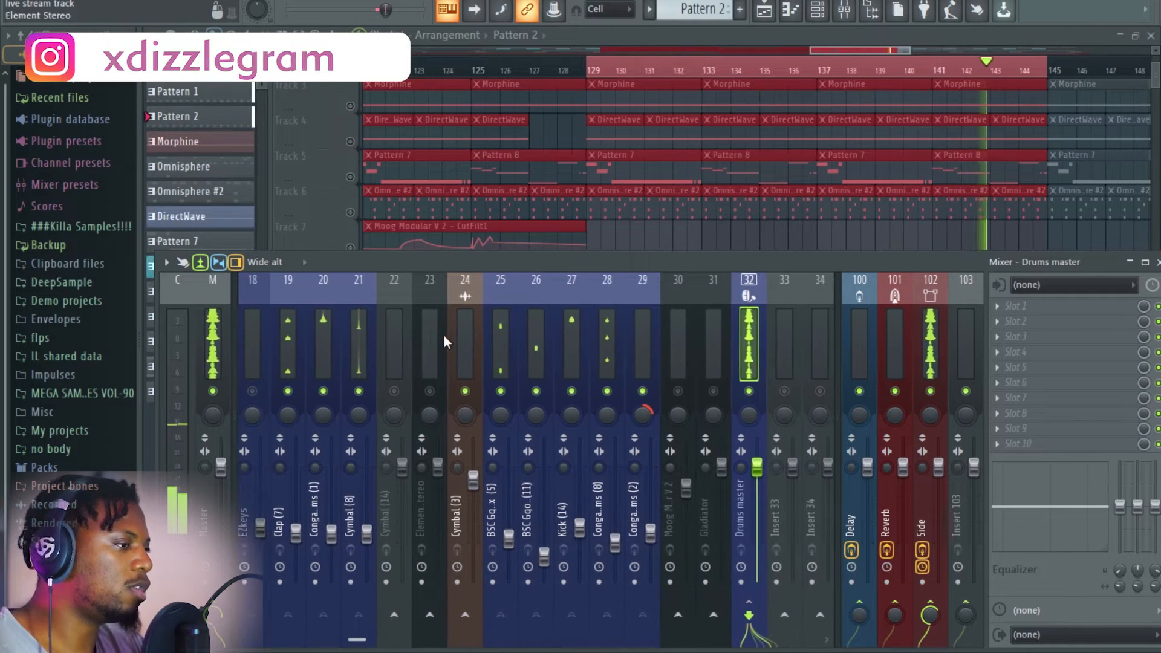
{"action": "scroll", "coordinate": [444, 341], "scroll_direction": "down", "scroll_amount": 1}
{"action": "key", "text": "space"}
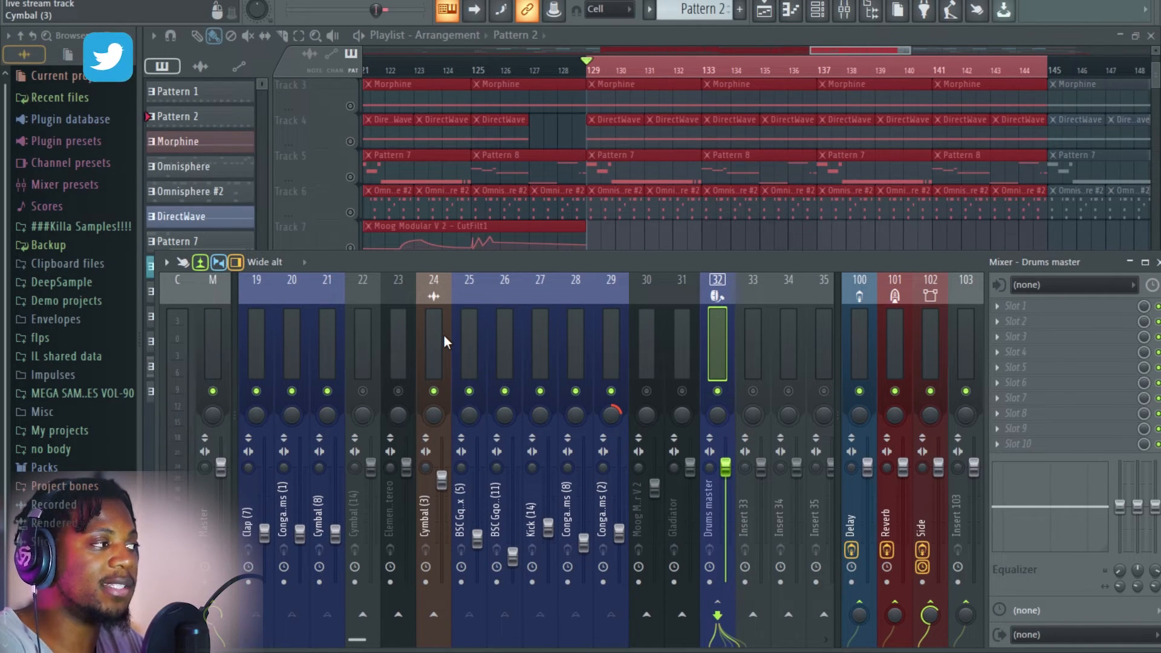
Start the loop, unmute playlist Track 3, and open its Morphine pattern.
{"action": "left_click", "coordinate": [463, 352]}
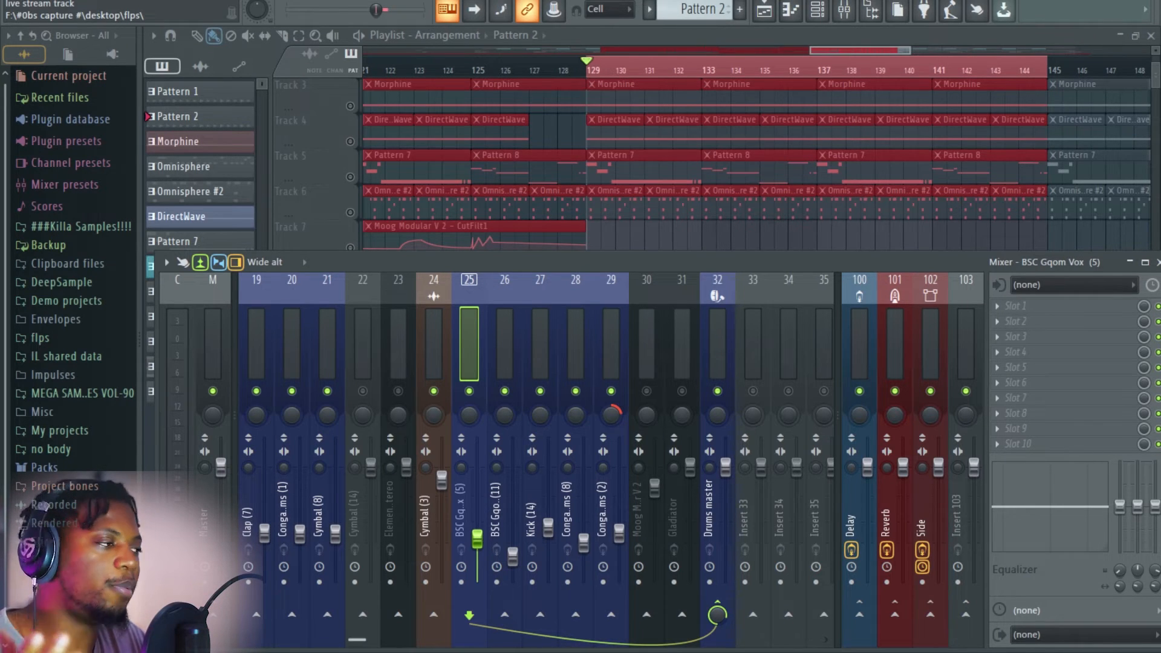
{"action": "scroll", "coordinate": [648, 340], "scroll_direction": "up", "scroll_amount": 15}
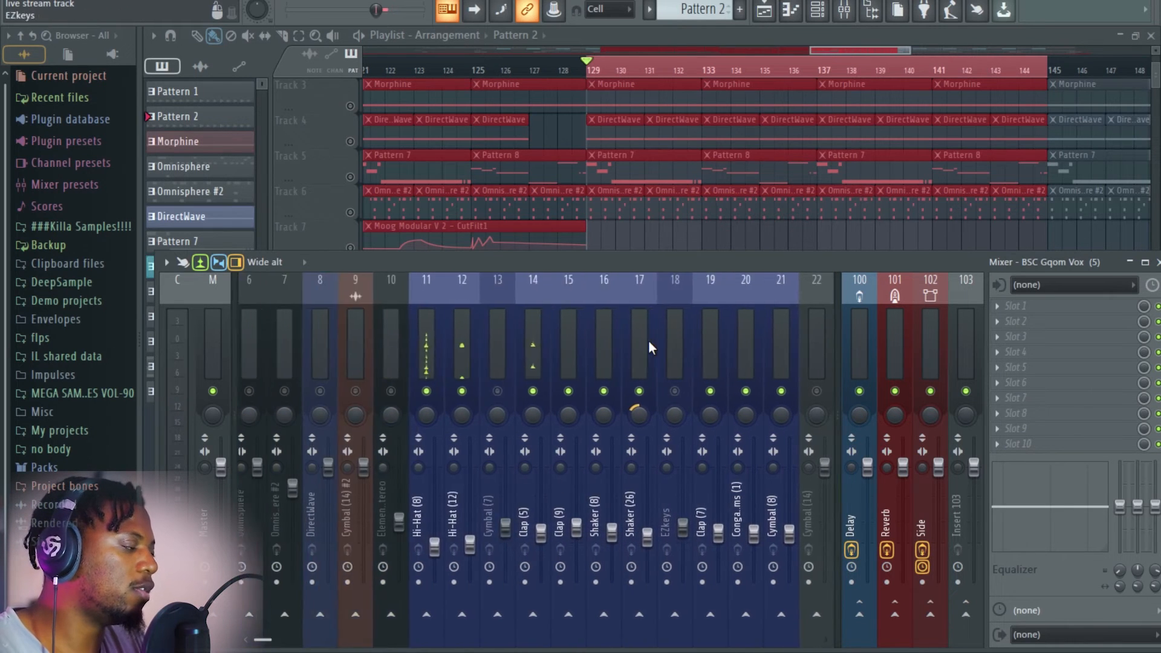
{"action": "key", "text": "space"}
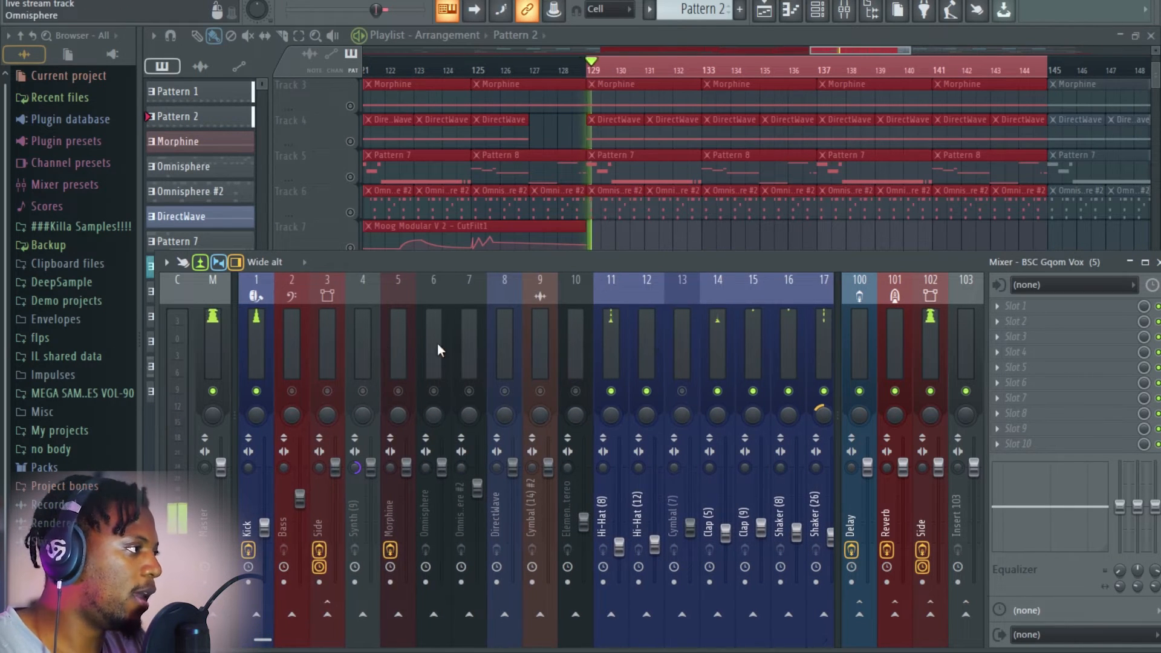
{"action": "scroll", "coordinate": [334, 349], "scroll_direction": "down", "scroll_amount": 2}
{"action": "scroll", "coordinate": [334, 343], "scroll_direction": "down", "scroll_amount": 1}
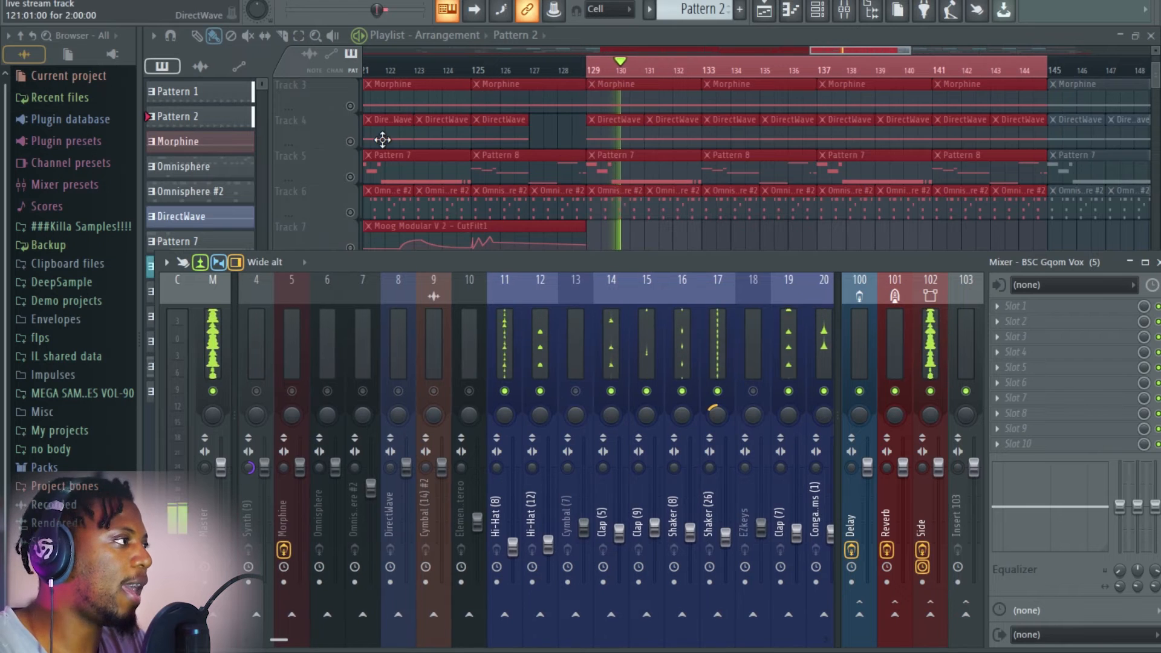
{"action": "scroll", "coordinate": [767, 106], "scroll_direction": "up", "scroll_amount": 2}
{"action": "key", "text": "F9"}
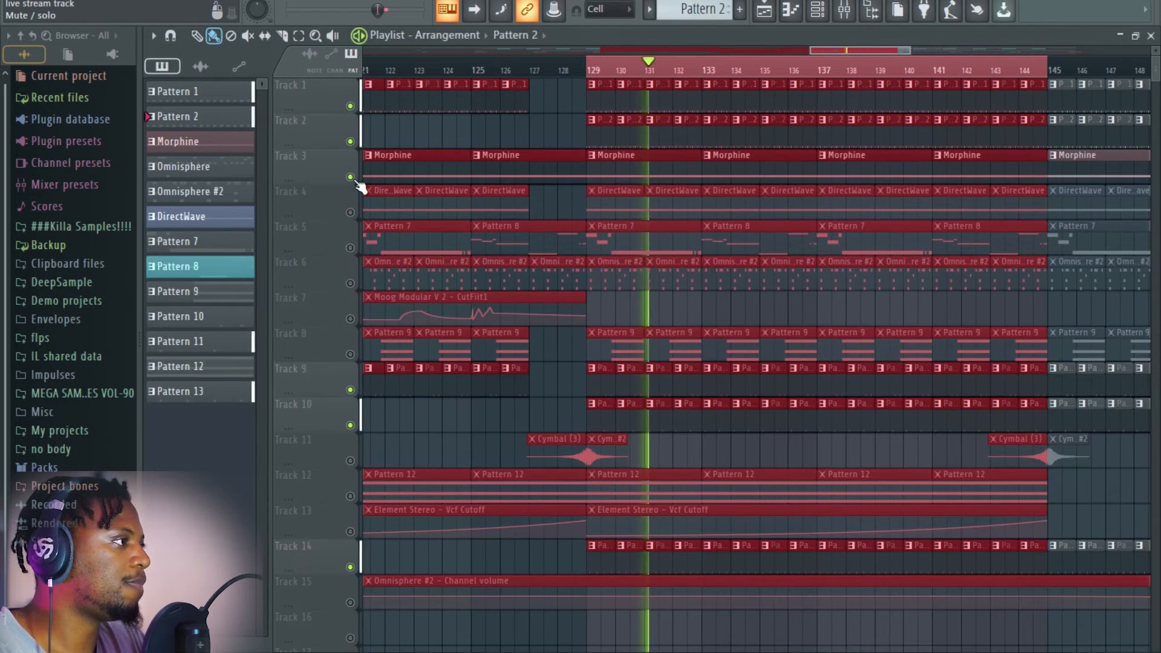
{"action": "double_click", "coordinate": [649, 175]}
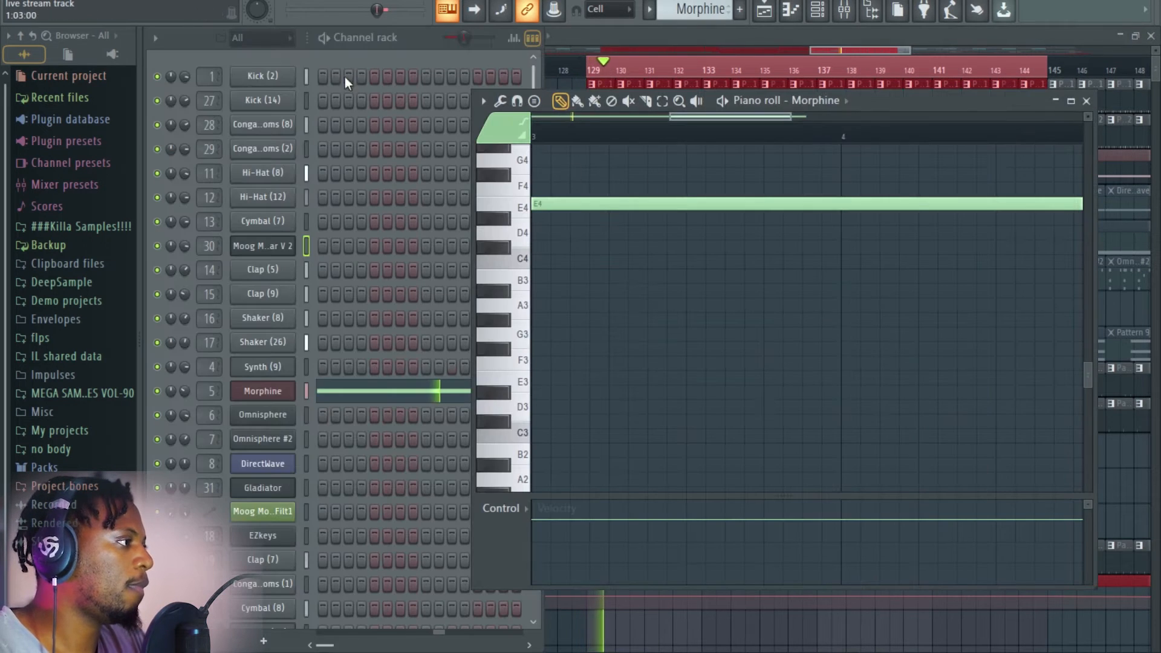
Unmute the Morphine mixer track, set its channel volume to about 74% and its mixer fader to about 87%.
{"action": "left_click", "coordinate": [848, 13]}
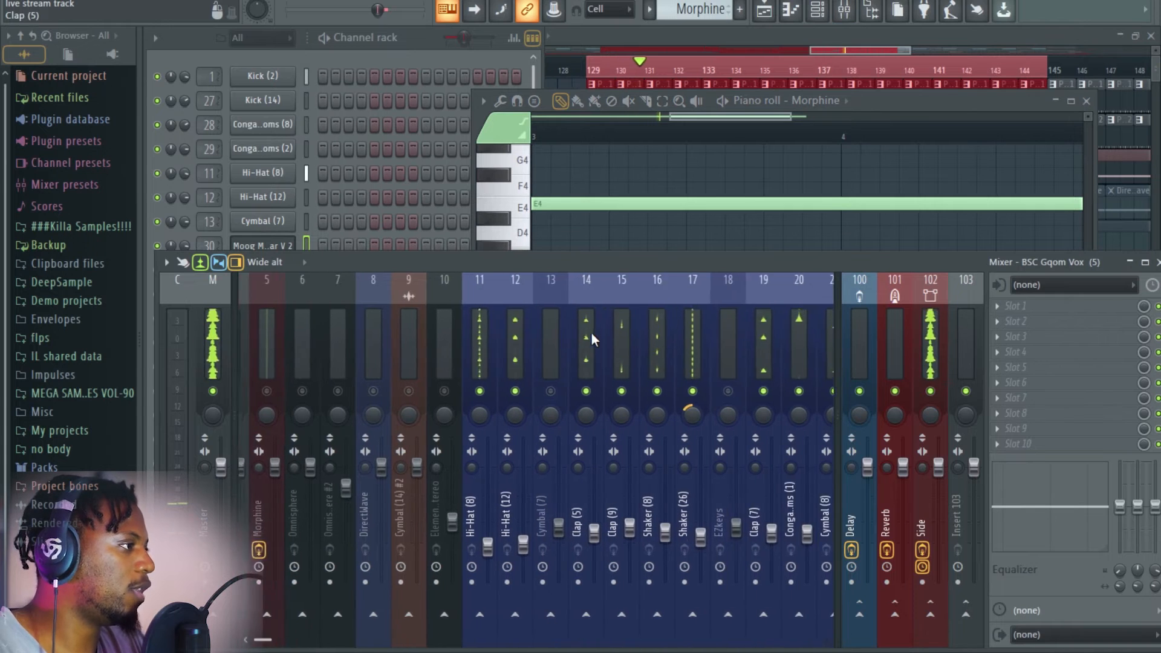
{"action": "left_click", "coordinate": [401, 402]}
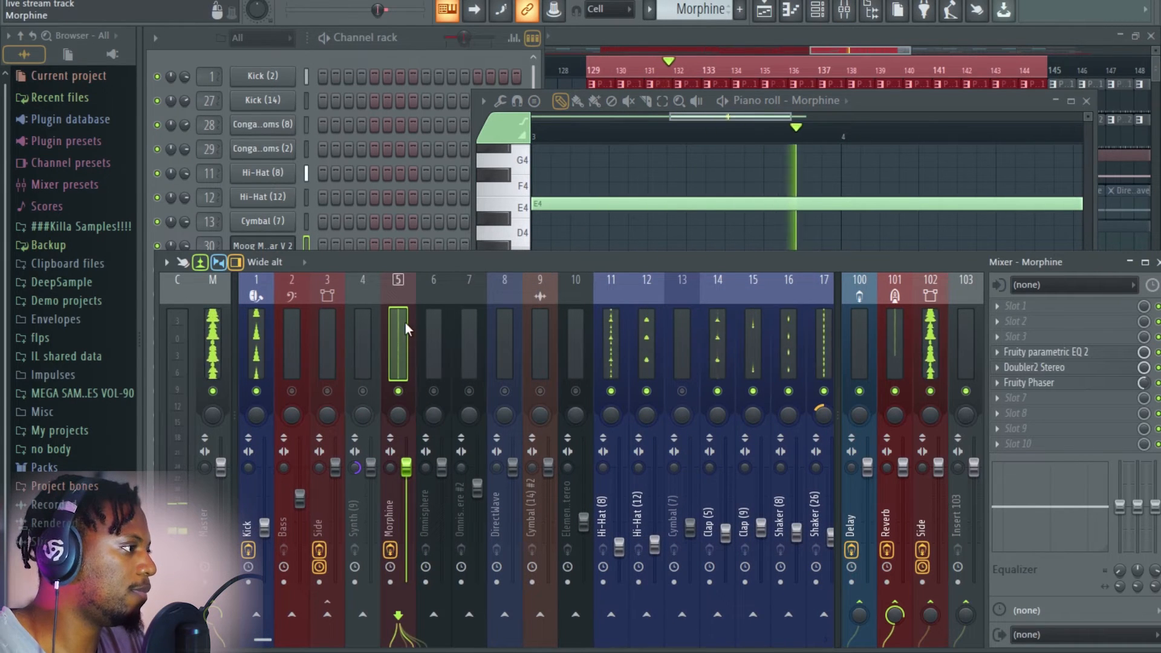
{"action": "left_click", "coordinate": [380, 109]}
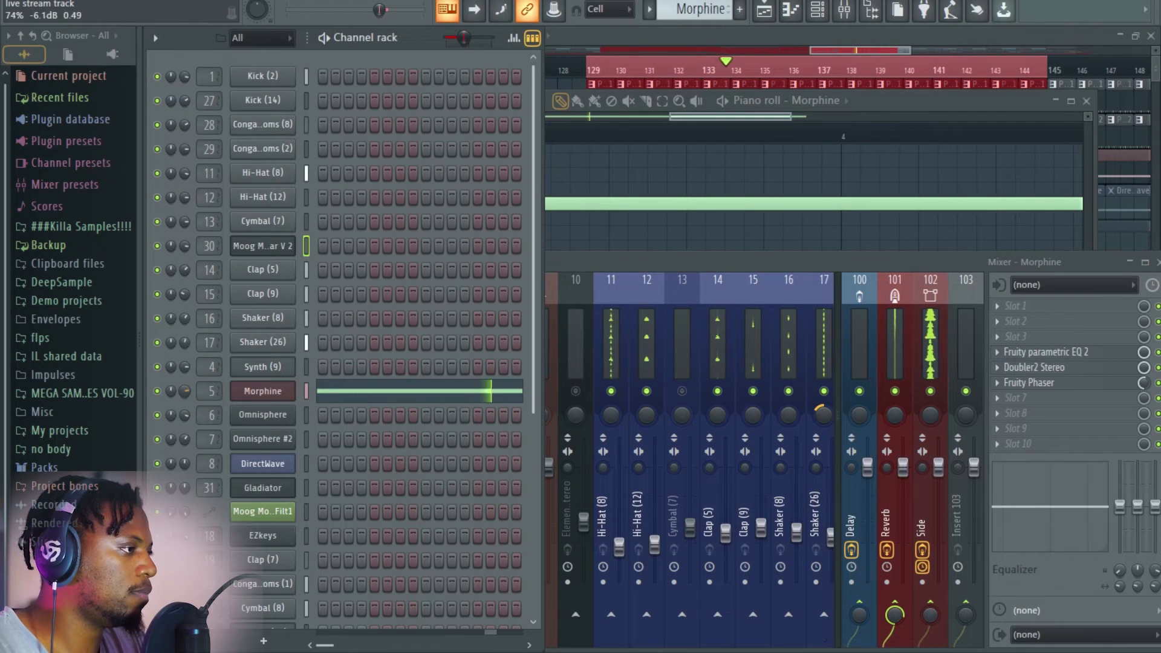
{"action": "left_click", "coordinate": [589, 262]}
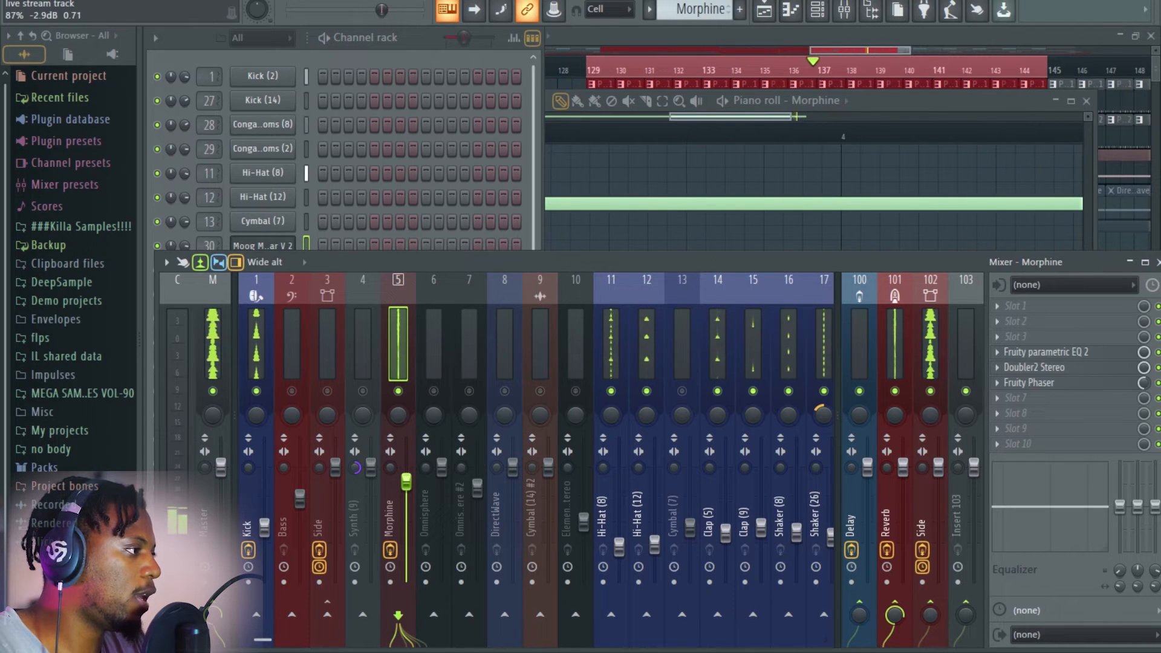
Bring in DirectWave by unmuting playlist Track 4 and its mixer track, and lower its fader under the drums.
{"action": "left_click", "coordinate": [845, 14]}
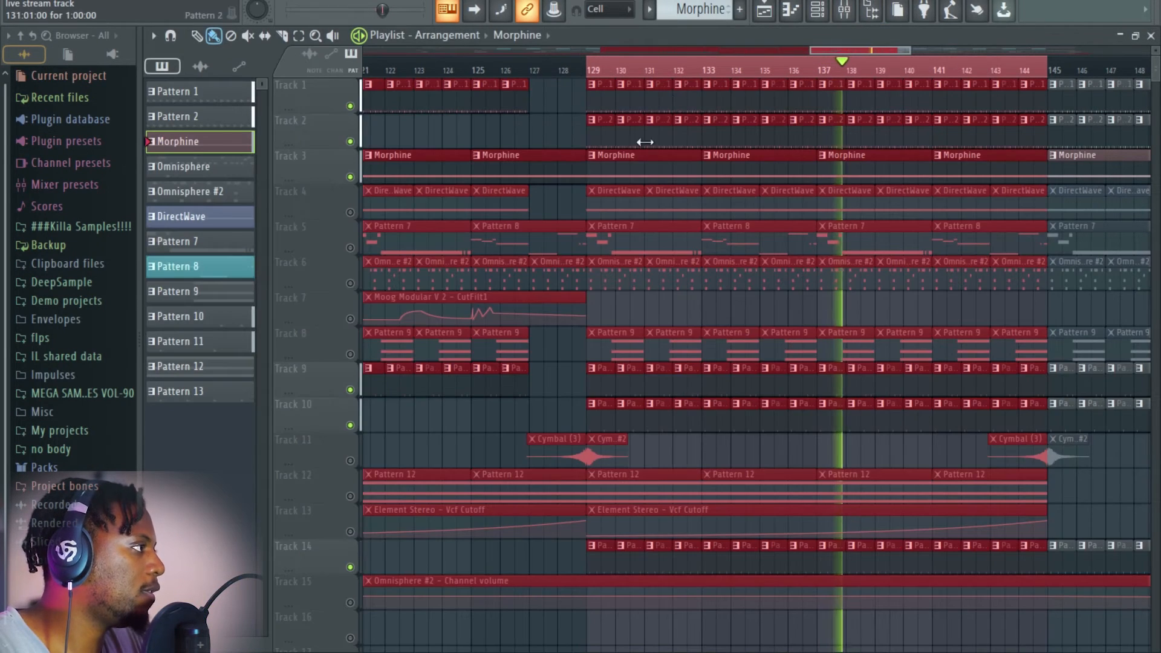
{"action": "left_click", "coordinate": [351, 212]}
{"action": "key", "text": "space"}
{"action": "key", "text": "space"}
{"action": "double_click", "coordinate": [616, 209]}
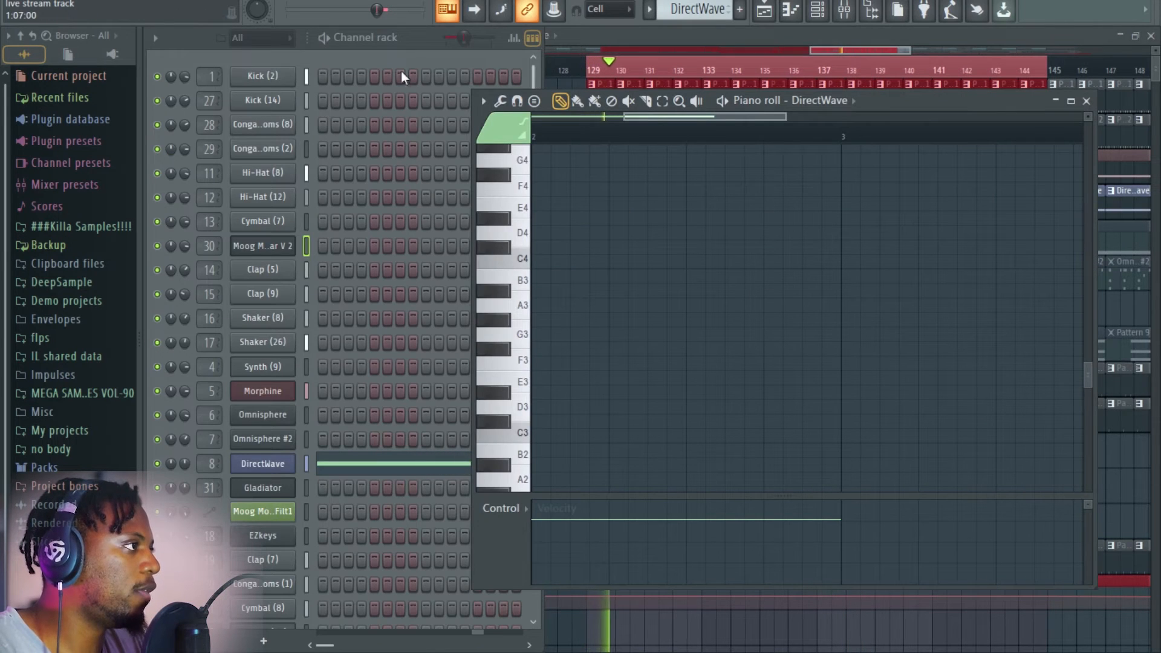
{"action": "double_click", "coordinate": [212, 464]}
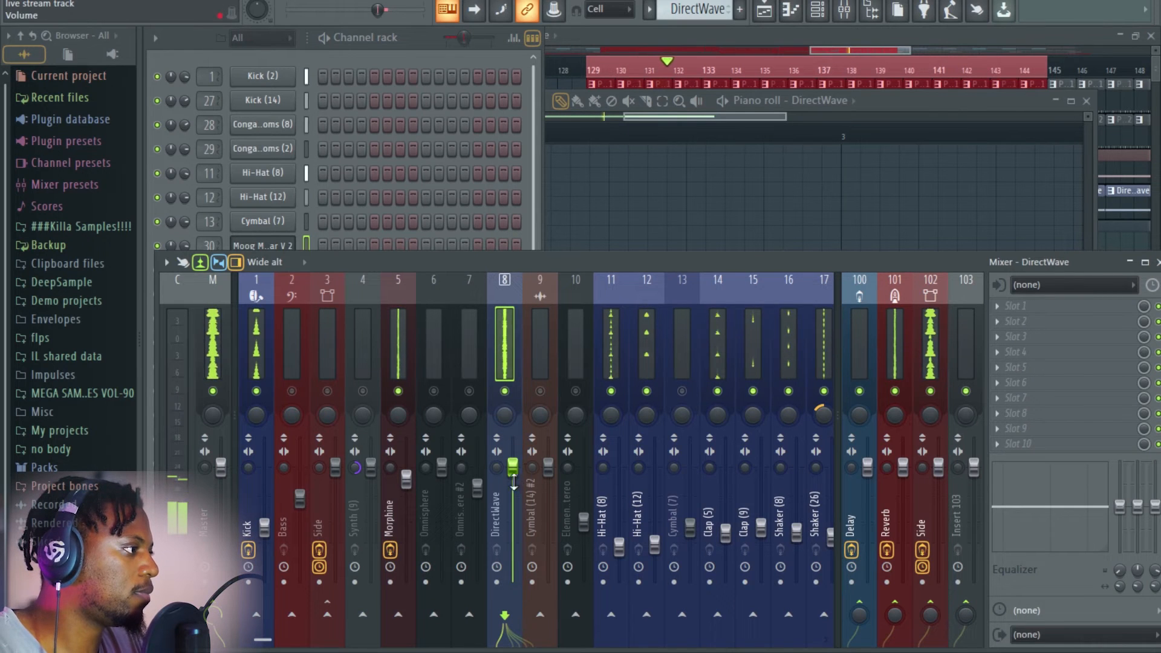
{"action": "left_click_drag", "start_coordinate": [519, 493], "coordinate": [517, 497]}
Bring in Moog Modular V 2 by unmuting playlist Track 5 and its mixer track, and set its fader to 78%.
{"action": "left_click", "coordinate": [819, 16]}
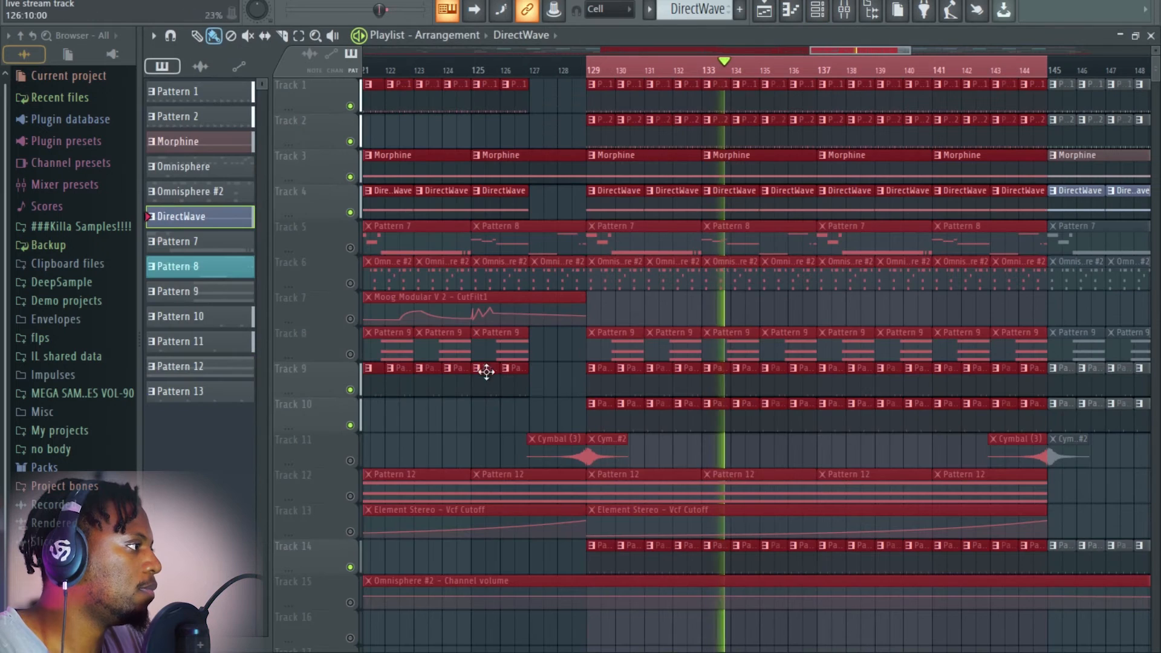
{"action": "double_click", "coordinate": [657, 240]}
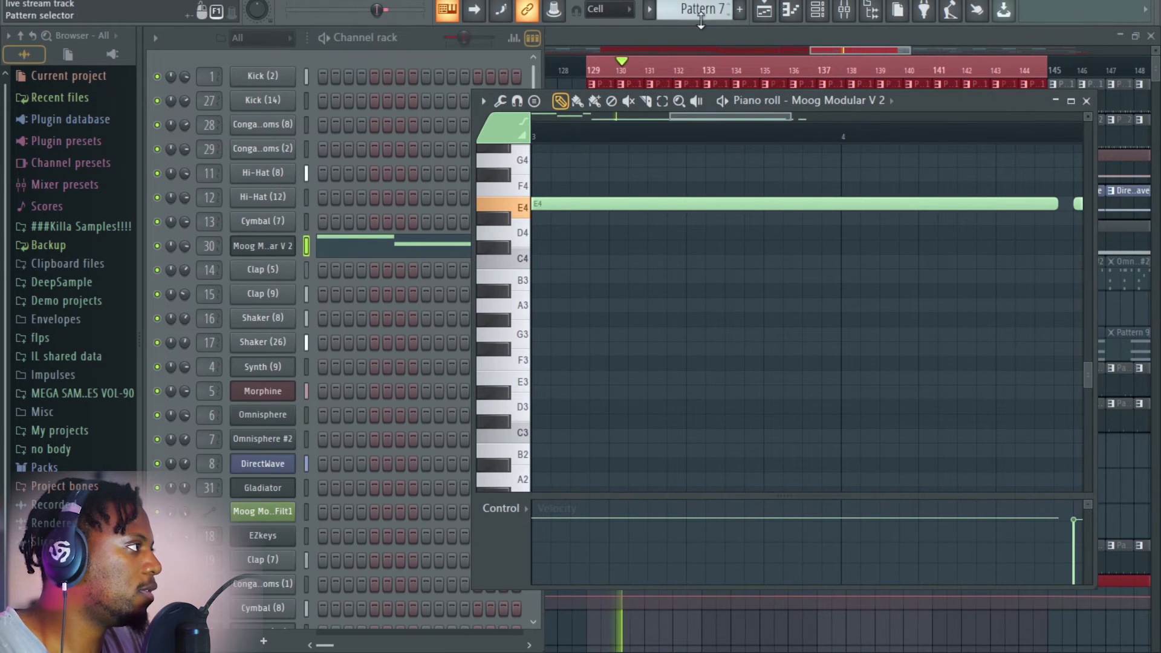
{"action": "left_click", "coordinate": [857, 18]}
{"action": "scroll", "coordinate": [614, 351], "scroll_direction": "down", "scroll_amount": 10}
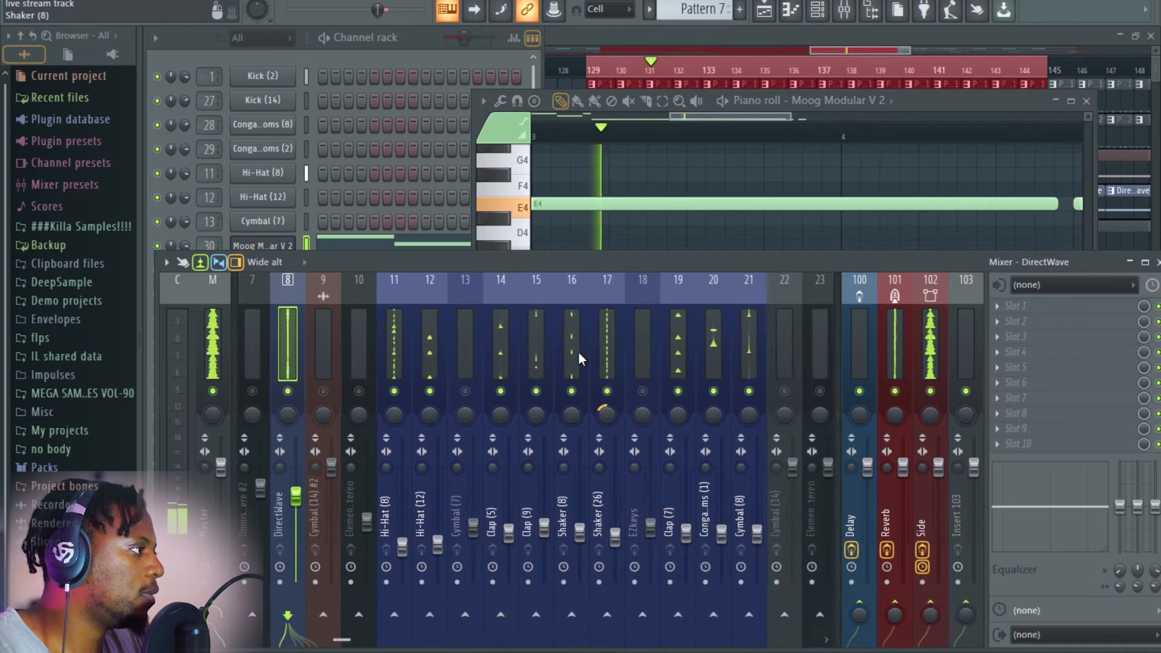
{"action": "left_click", "coordinate": [547, 393]}
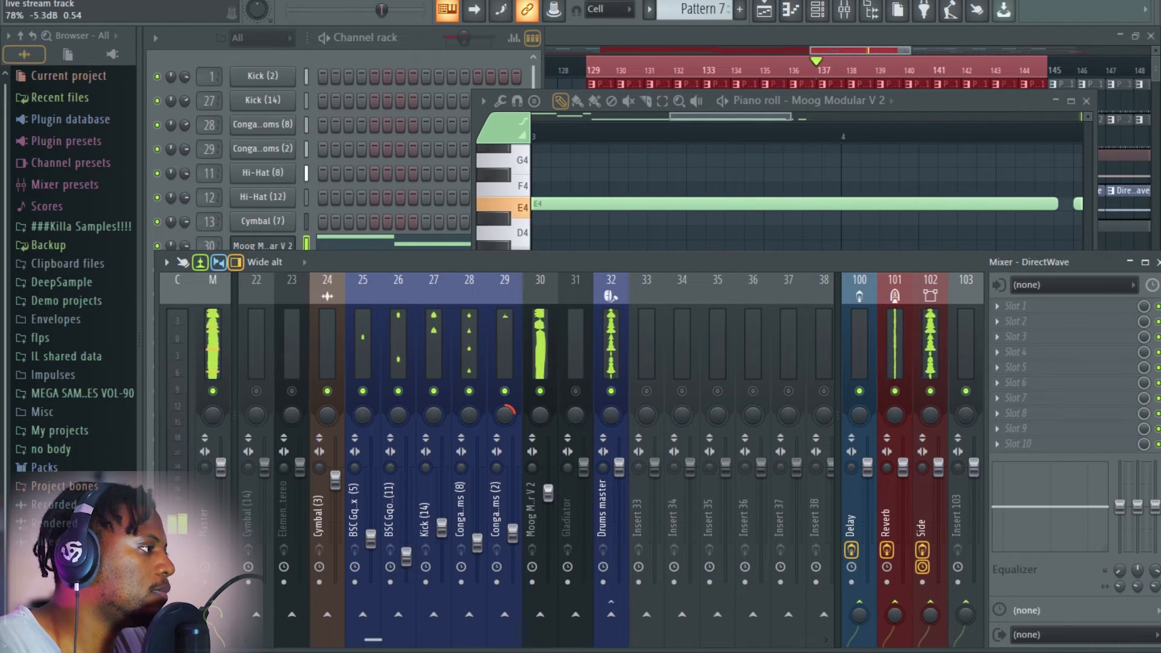
Restart the loop to check the drums against the unmuted instruments, and return to the playlist.
{"action": "key", "text": "F12"}
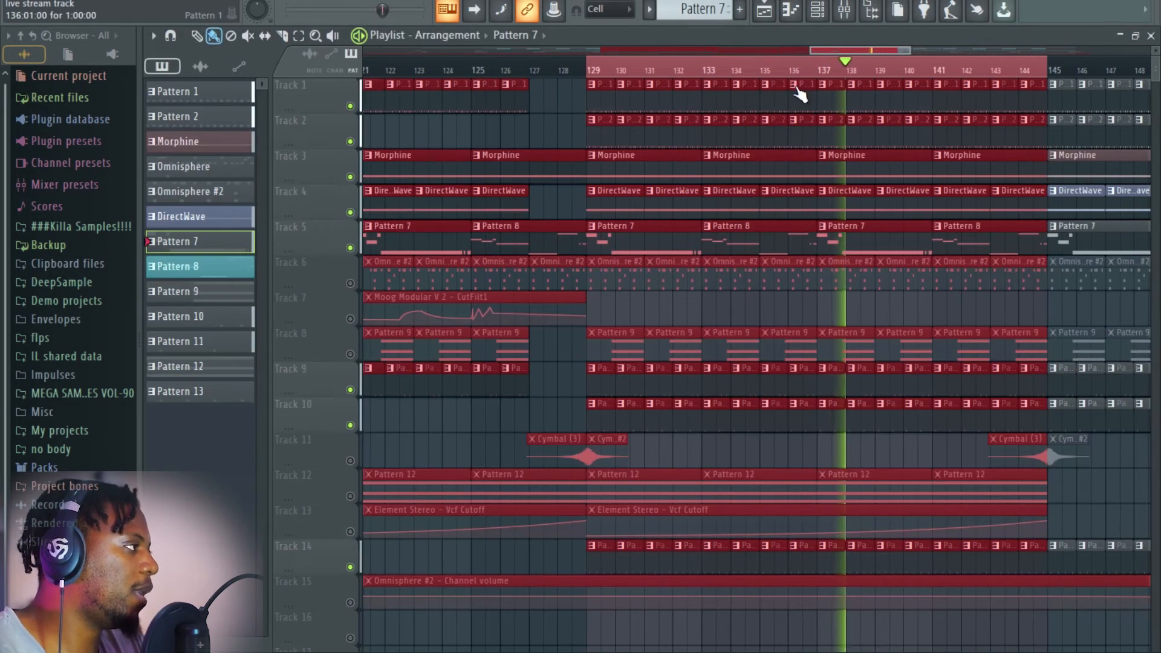
{"action": "left_click", "coordinate": [854, 19]}
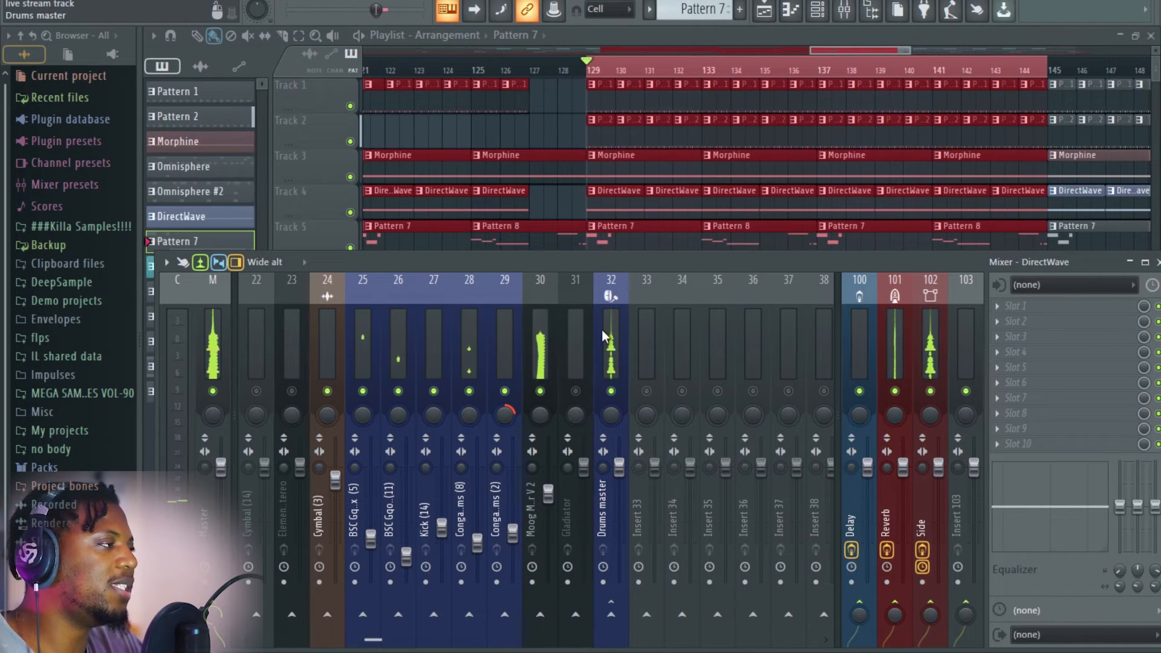
{"action": "left_click", "coordinate": [791, 63]}
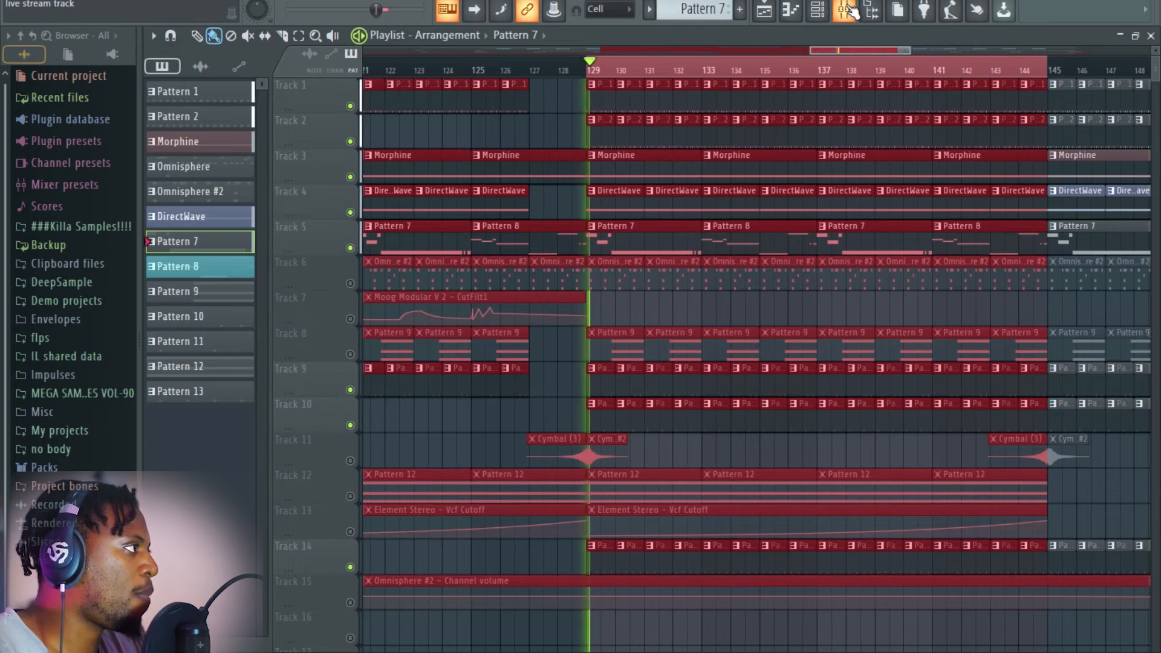
Apply the Mid name preset to the empty mixer track Insert 33 beside the Drums master.
{"action": "key", "text": "F9"}
{"action": "left_click", "coordinate": [549, 368]}
{"action": "scroll", "coordinate": [537, 347], "scroll_direction": "left", "scroll_amount": 7}
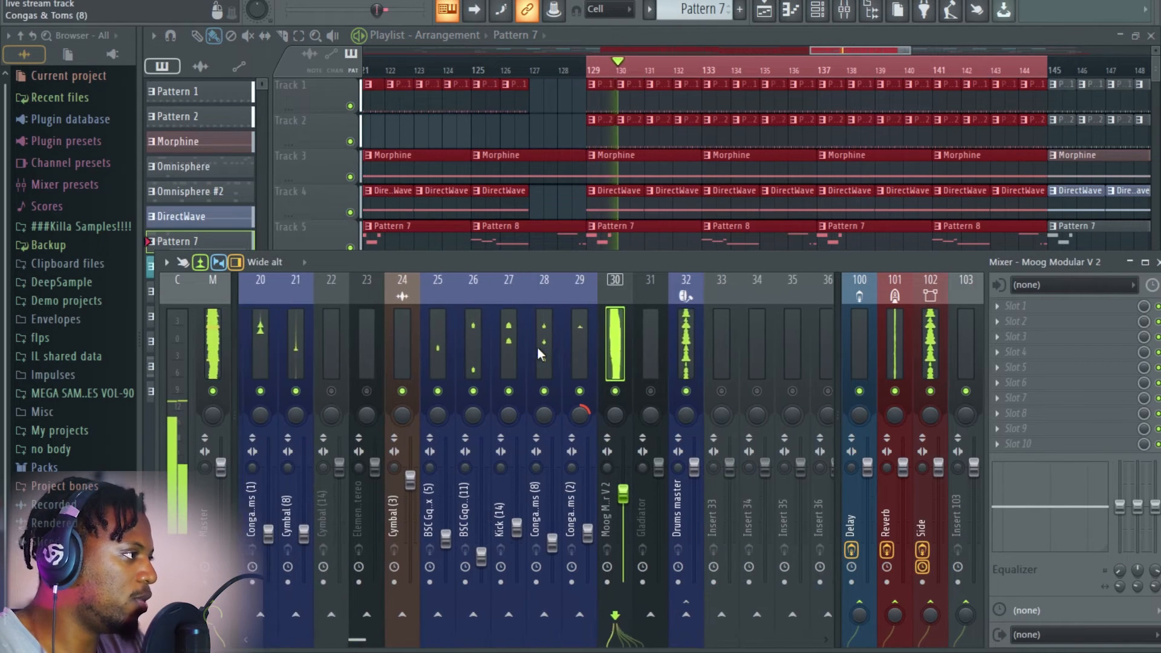
{"action": "scroll", "coordinate": [537, 346], "scroll_direction": "left", "scroll_amount": 1}
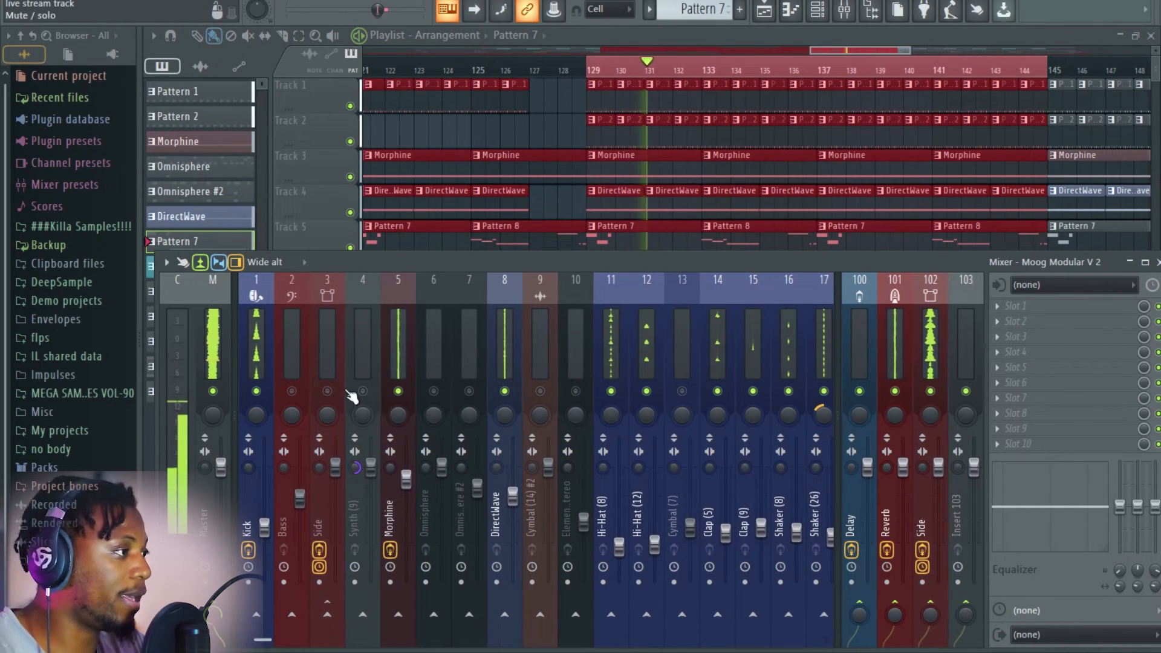
{"action": "left_click", "coordinate": [254, 335]}
{"action": "scroll", "coordinate": [254, 334], "scroll_direction": "right", "scroll_amount": 5}
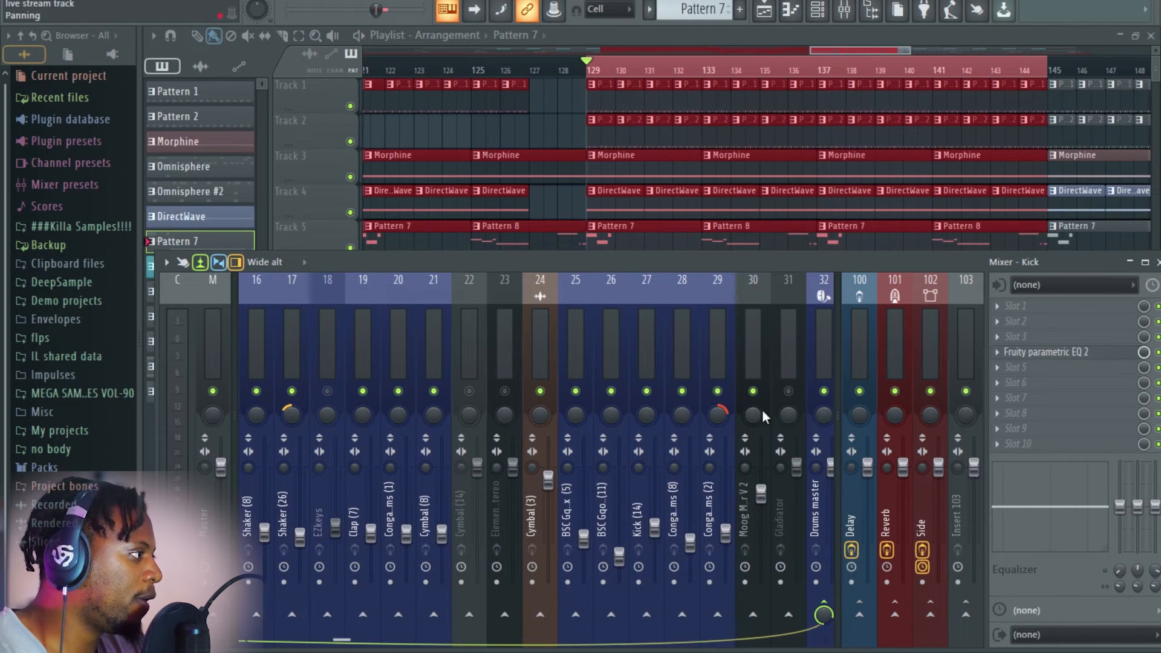
{"action": "scroll", "coordinate": [761, 360], "scroll_direction": "right", "scroll_amount": 3}
{"action": "left_click", "coordinate": [538, 347]}
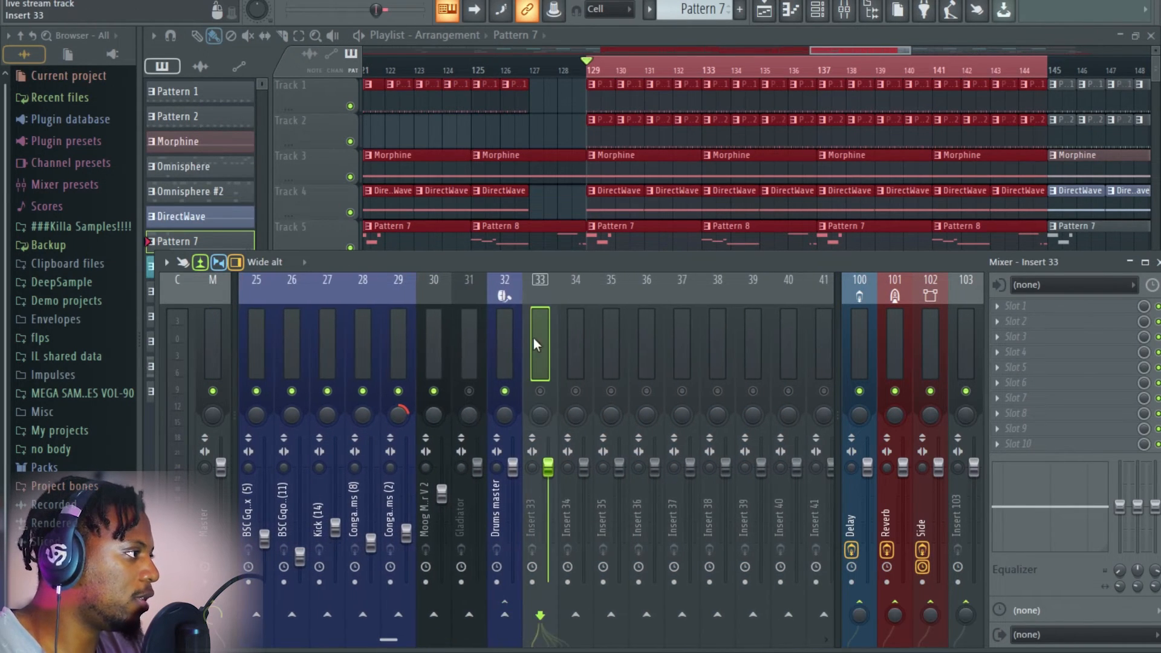
{"action": "right_click", "coordinate": [553, 343]}
{"action": "left_click", "coordinate": [612, 291]}
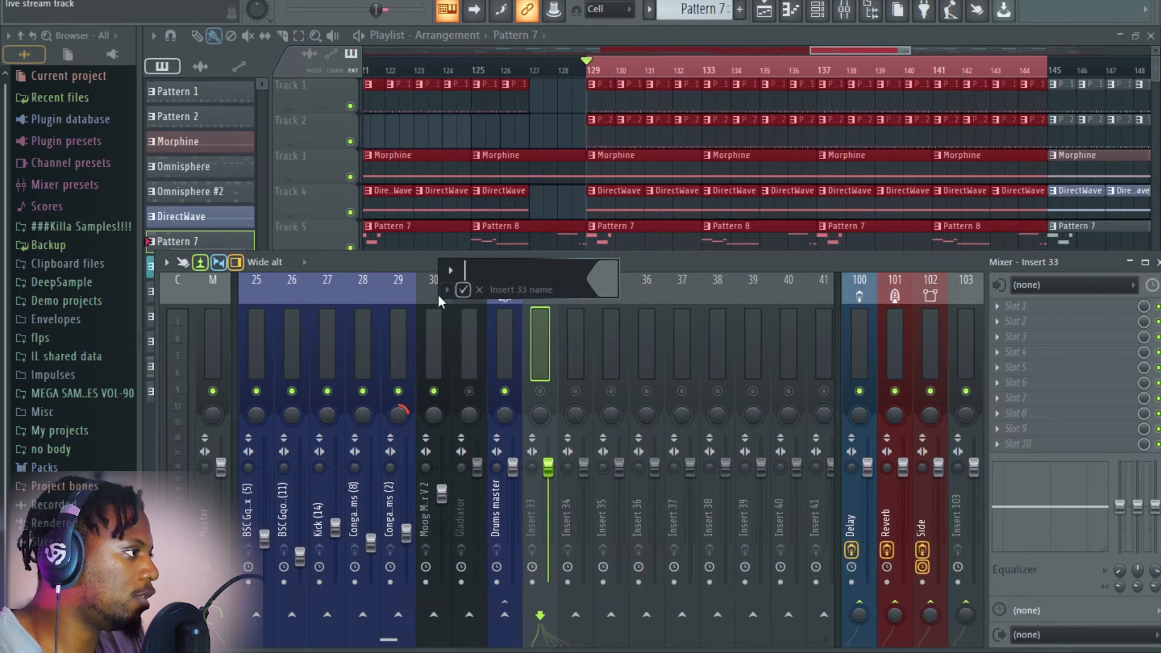
{"action": "left_click", "coordinate": [446, 290]}
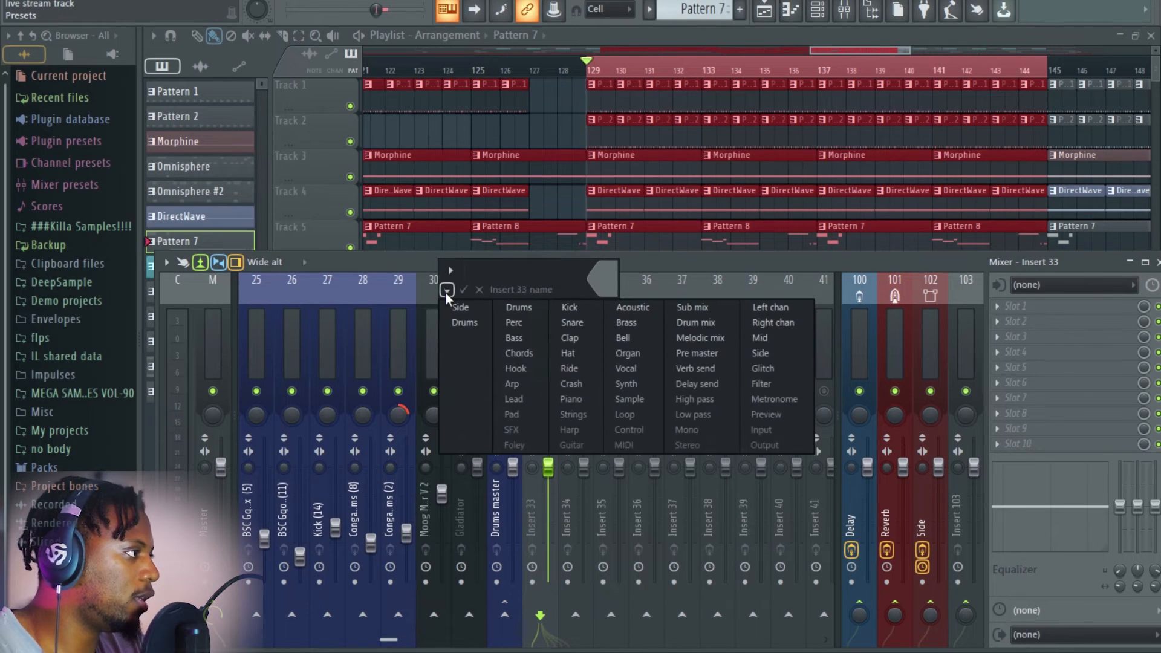
{"action": "left_click", "coordinate": [762, 338]}
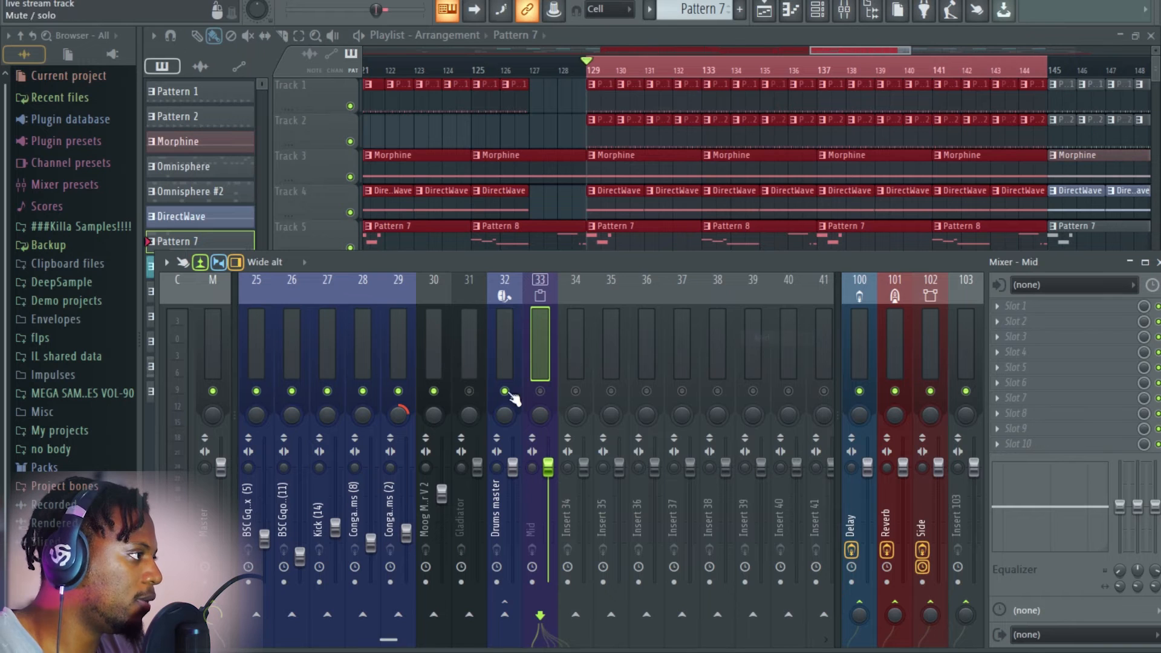
Rename the Mid mixer track as sidechain.
{"action": "right_click", "coordinate": [543, 338]}
{"action": "left_click", "coordinate": [615, 288]}
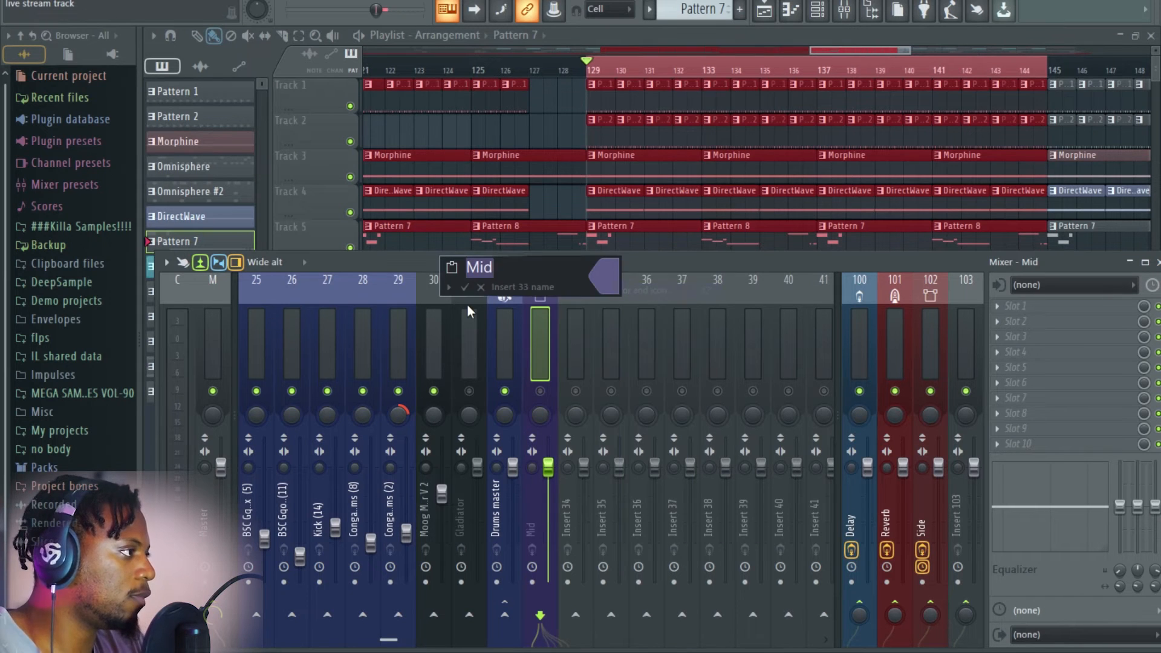
{"action": "type", "text": "side"}
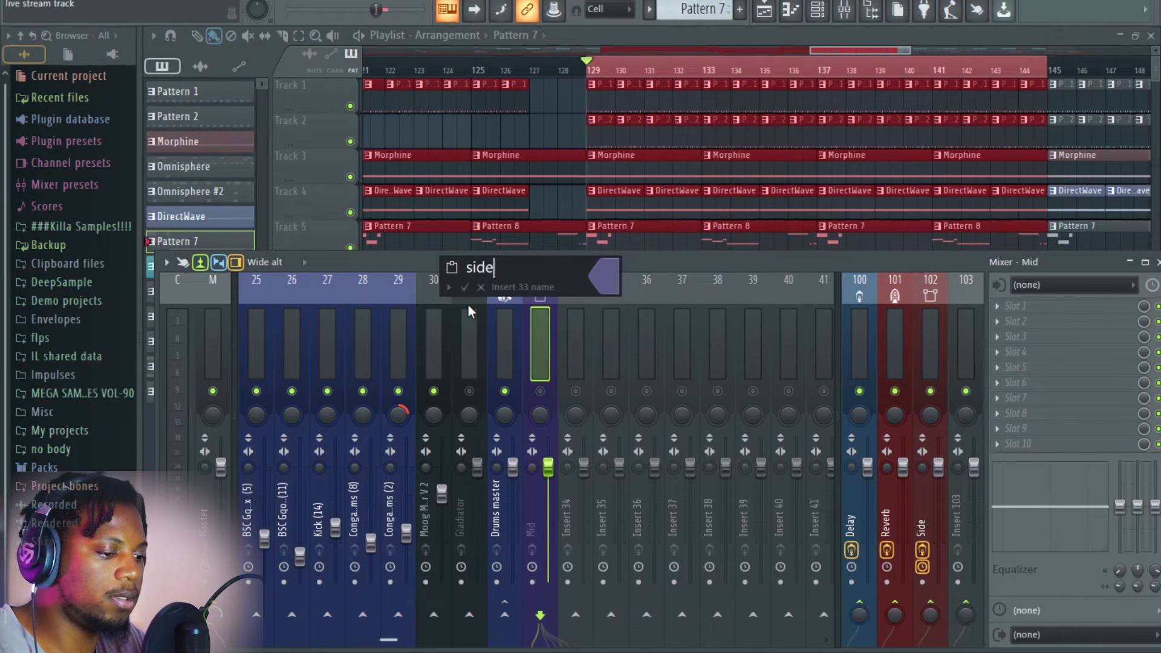
{"action": "type", "text": "chsi"}
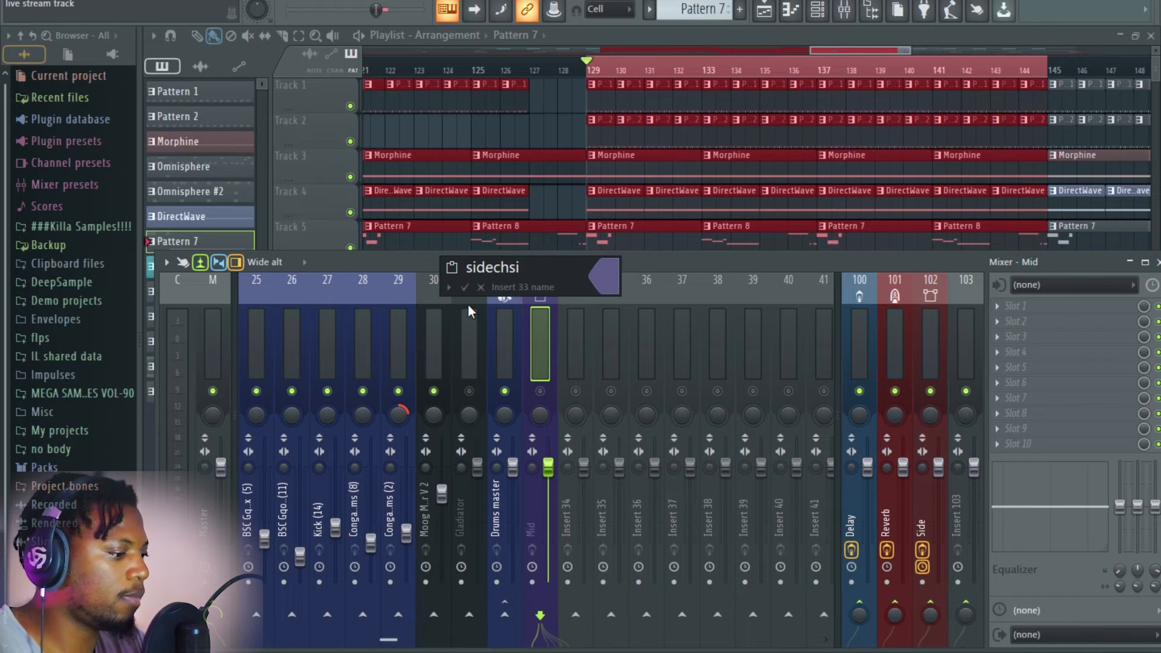
{"action": "key", "text": "BackSpace"}
{"action": "key", "text": "BackSpace"}
{"action": "type", "text": "ain"}
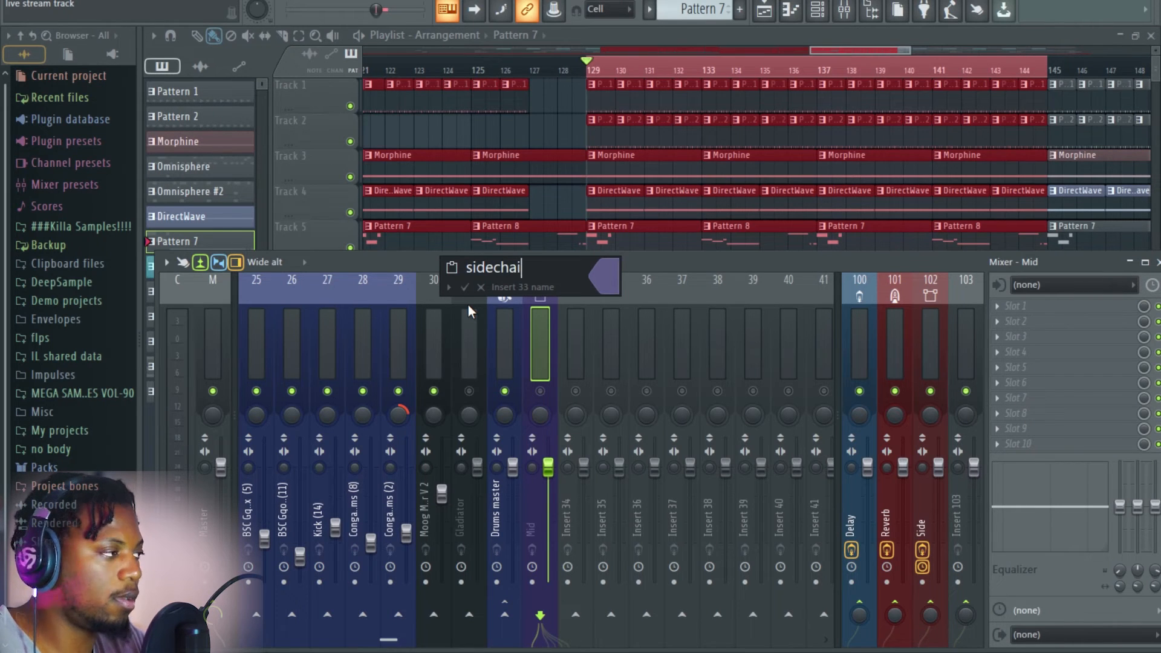
{"action": "key", "text": "Return"}
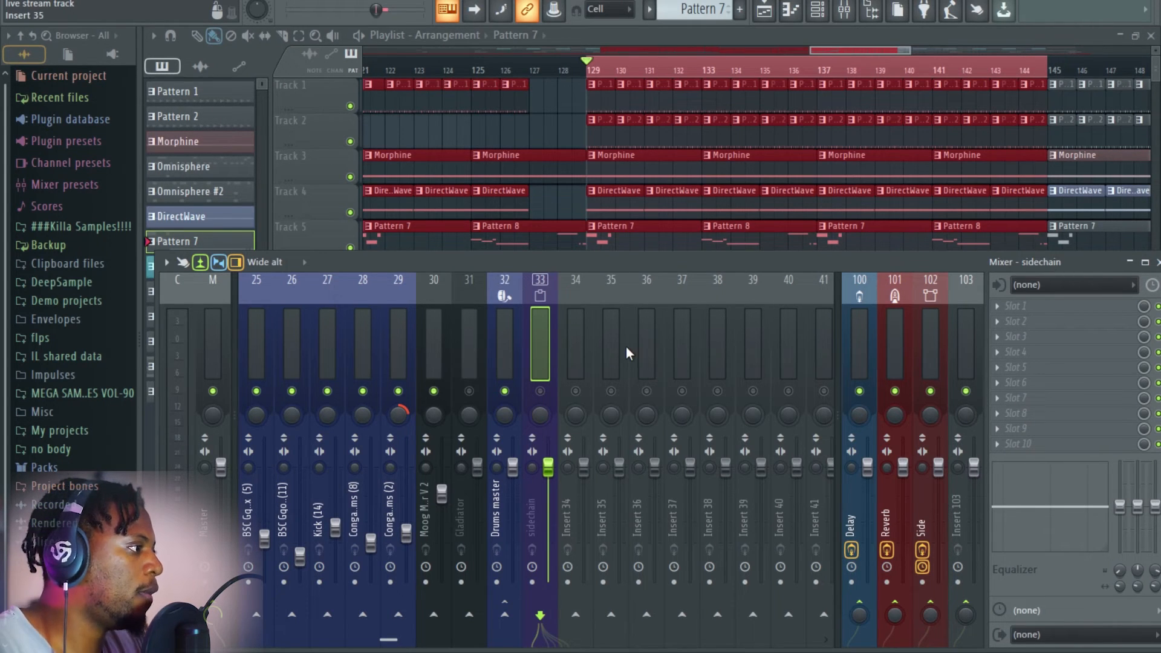
Send the Kick mixer track as a sidechain signal to the sidechain track.
{"action": "scroll", "coordinate": [626, 346], "scroll_direction": "up", "scroll_amount": 5}
{"action": "scroll", "coordinate": [625, 346], "scroll_direction": "up", "scroll_amount": 19}
{"action": "left_click", "coordinate": [258, 346]}
{"action": "scroll", "coordinate": [638, 360], "scroll_direction": "down", "scroll_amount": 20}
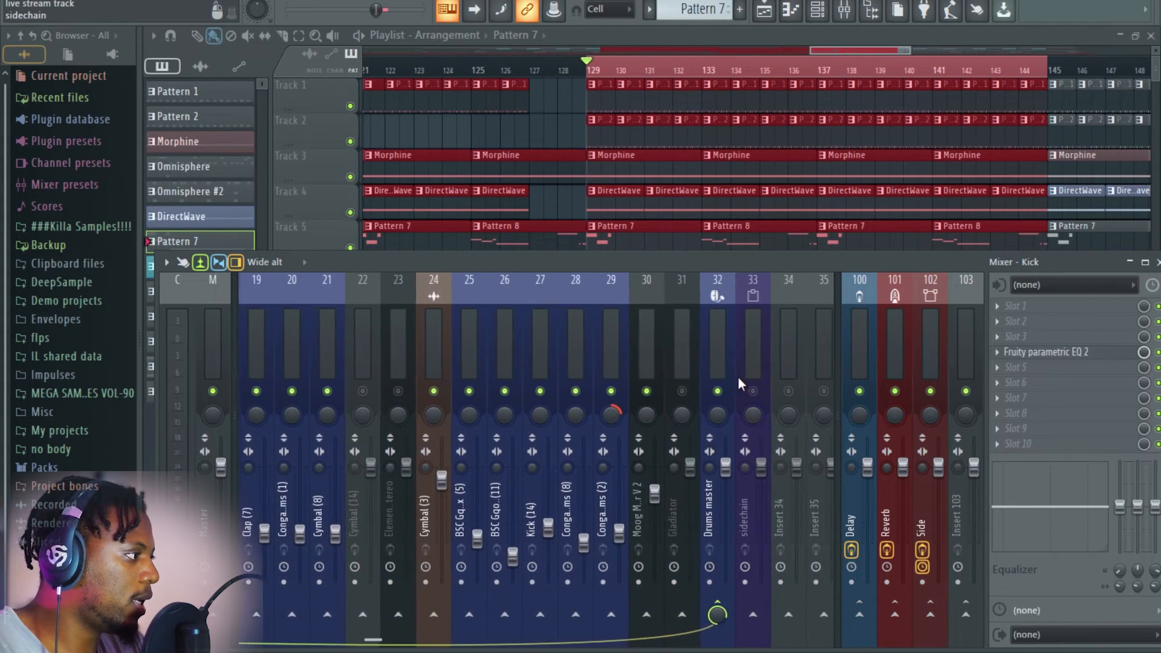
{"action": "scroll", "coordinate": [665, 362], "scroll_direction": "down", "scroll_amount": 1}
{"action": "right_click", "coordinate": [645, 616]}
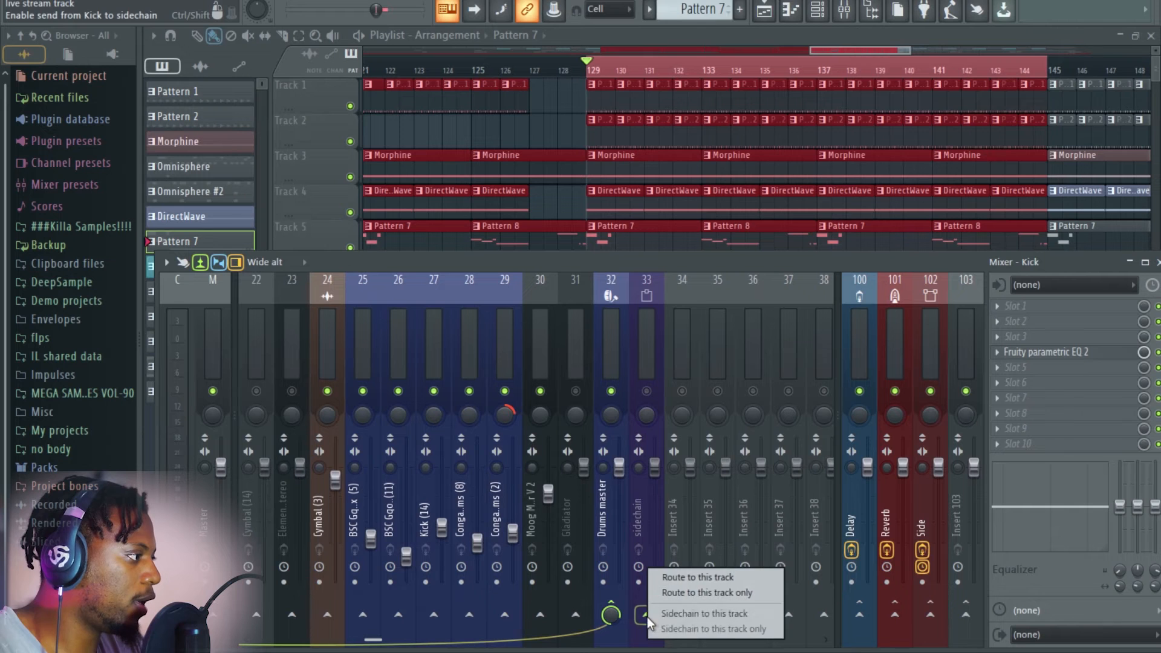
{"action": "left_click", "coordinate": [724, 612]}
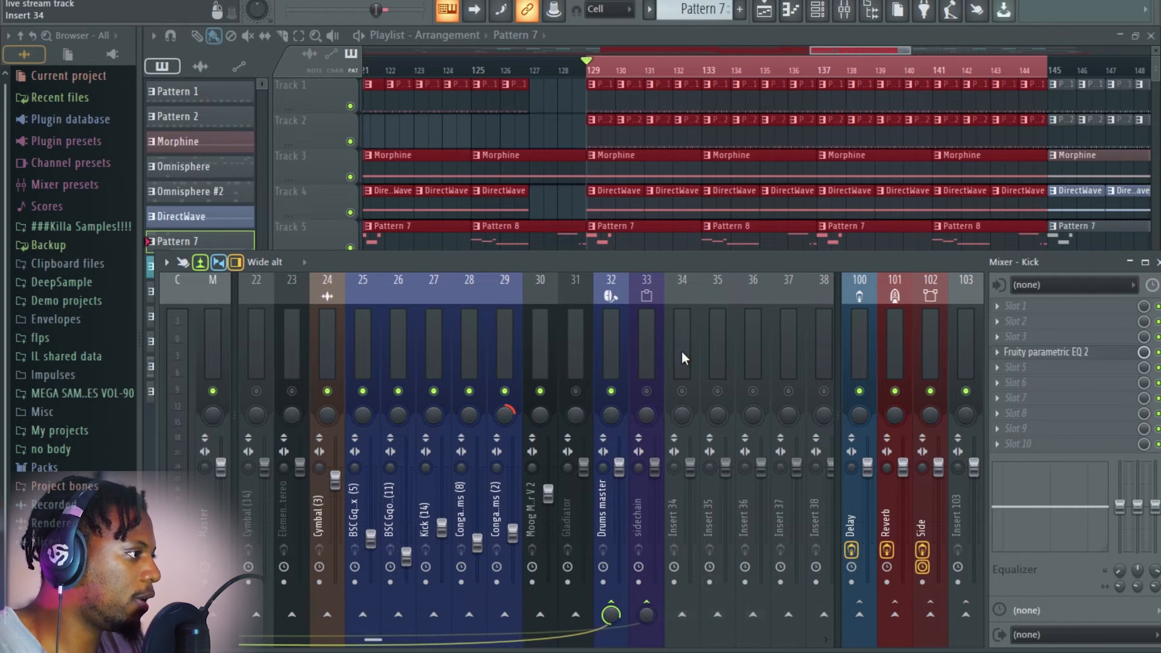
Route the Moog Modular V 2 mixer track only to the sidechain track.
{"action": "scroll", "coordinate": [682, 347], "scroll_direction": "up", "scroll_amount": 8}
{"action": "scroll", "coordinate": [653, 351], "scroll_direction": "down", "scroll_amount": 8}
{"action": "left_click", "coordinate": [547, 363]}
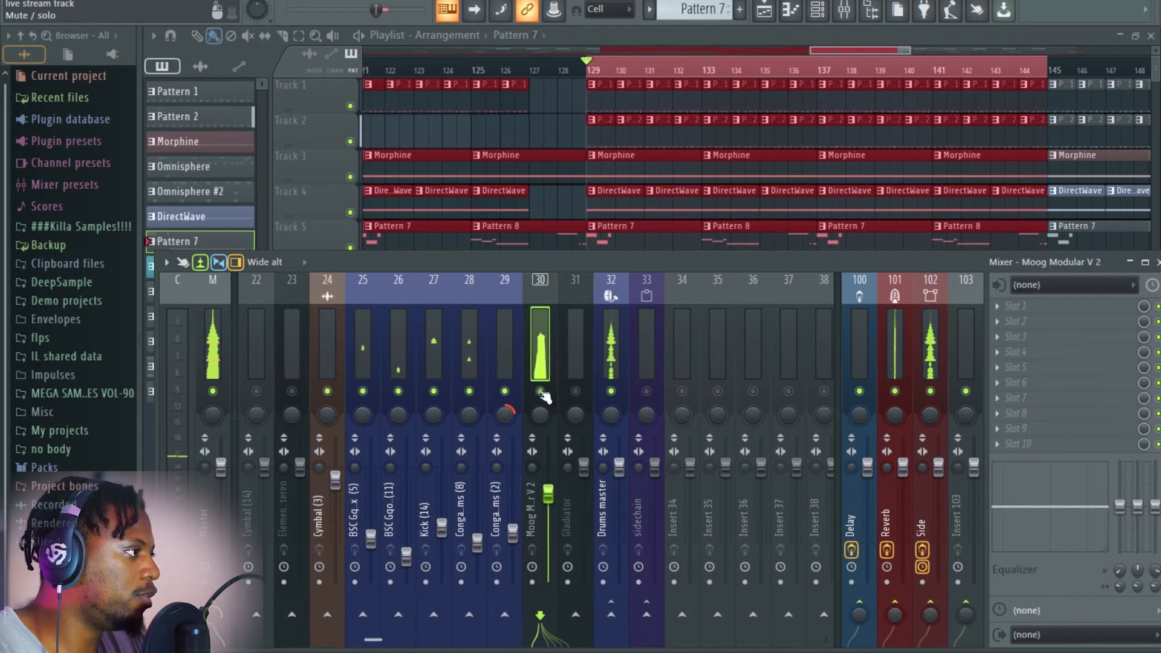
{"action": "right_click", "coordinate": [653, 620]}
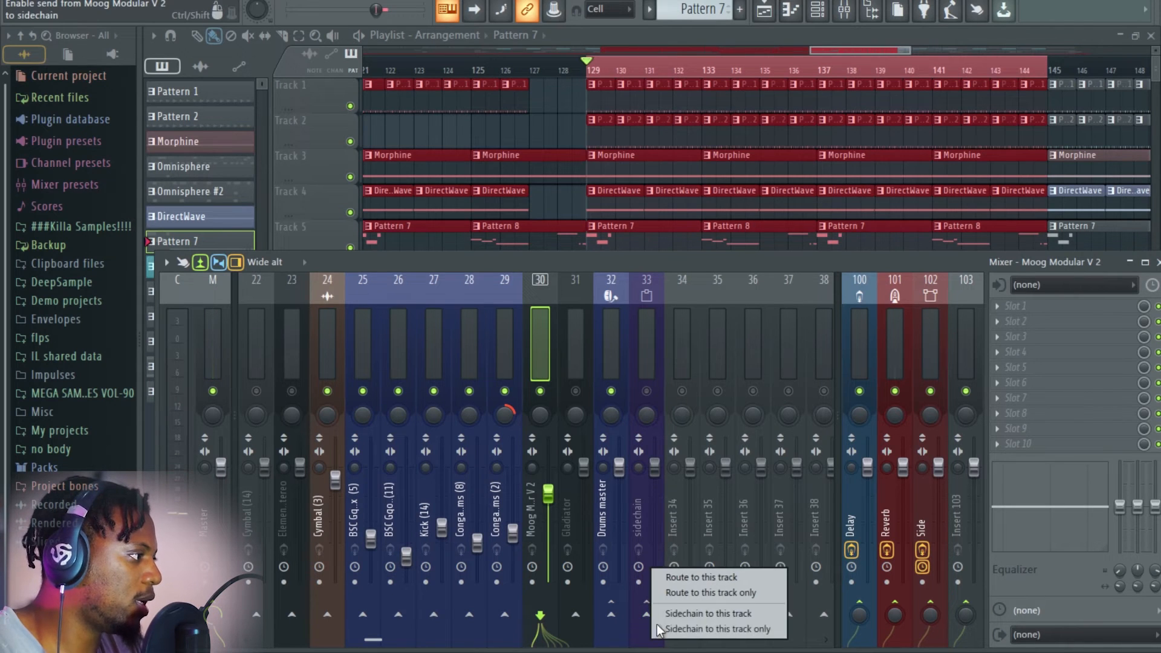
{"action": "left_click", "coordinate": [705, 594]}
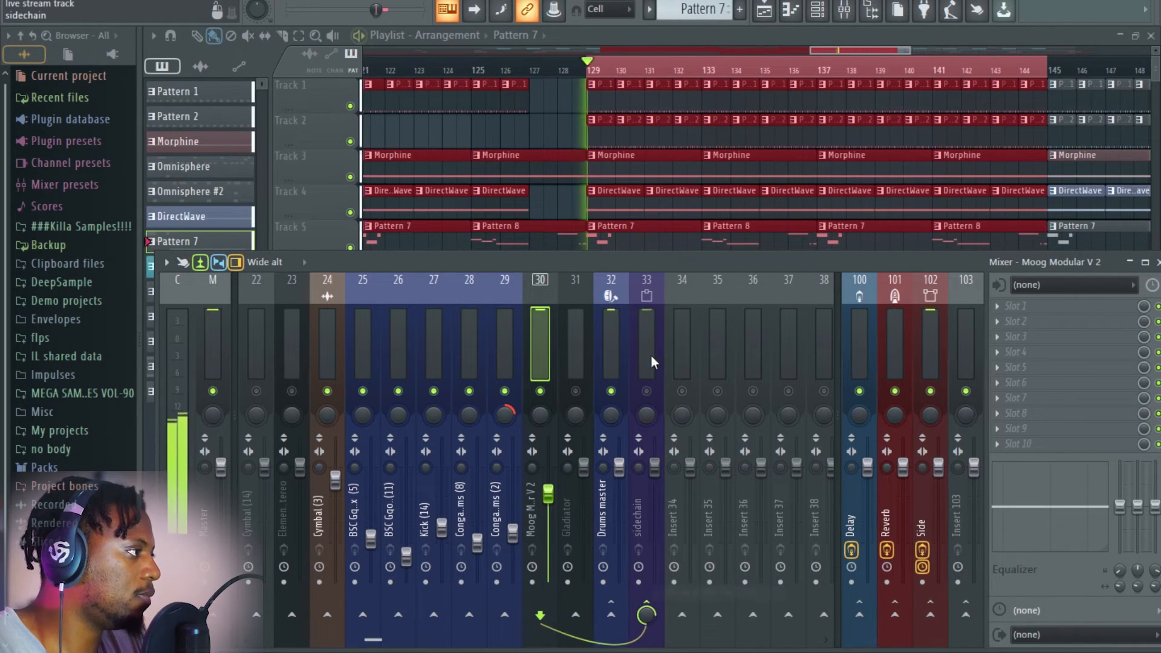
Load Fruity Limiter in slot 4 of the sidechain track, in compressor mode with sidechain input 1 from the Kick.
{"action": "left_click", "coordinate": [645, 346]}
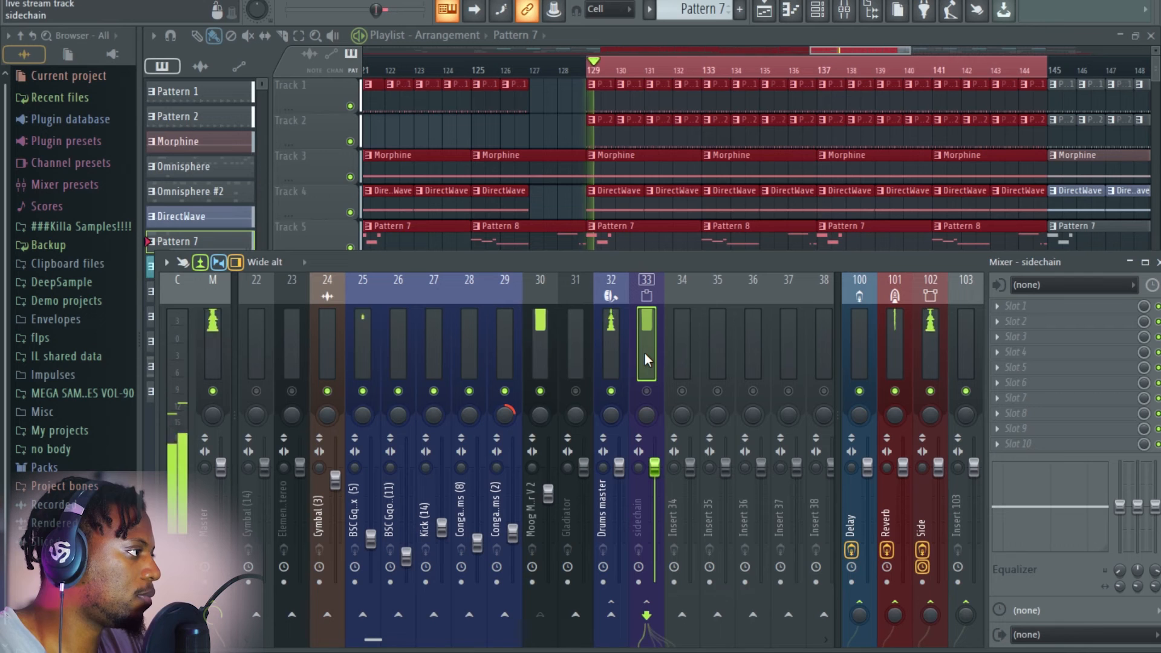
{"action": "left_click", "coordinate": [1110, 352]}
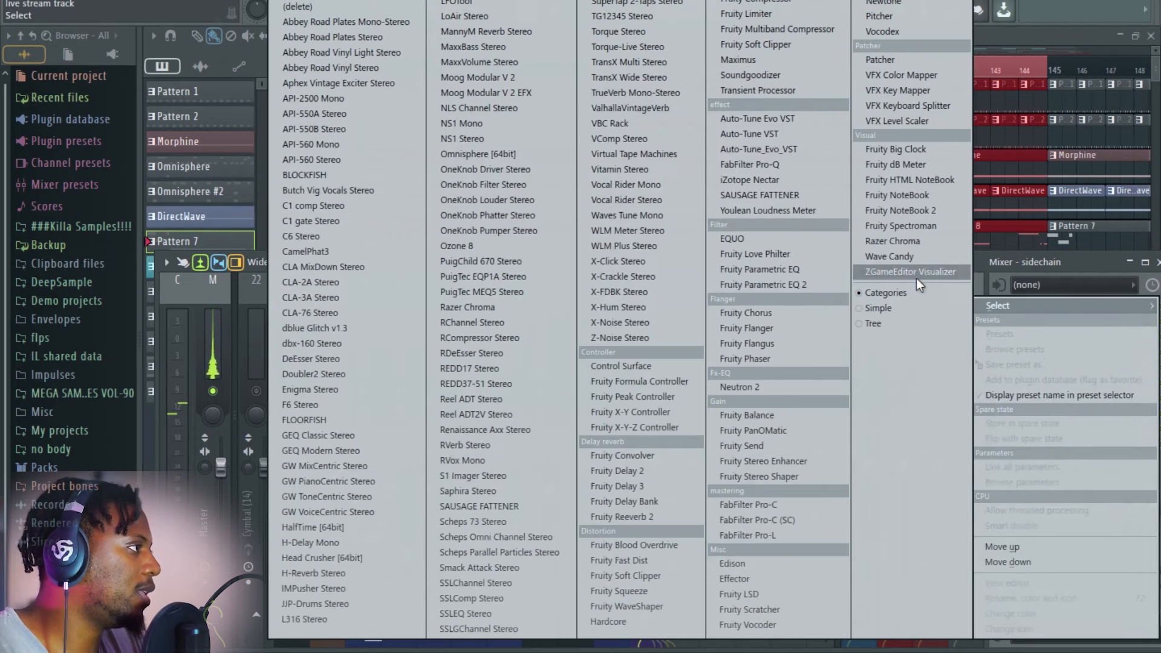
{"action": "left_click", "coordinate": [760, 14]}
{"action": "left_click", "coordinate": [463, 498]}
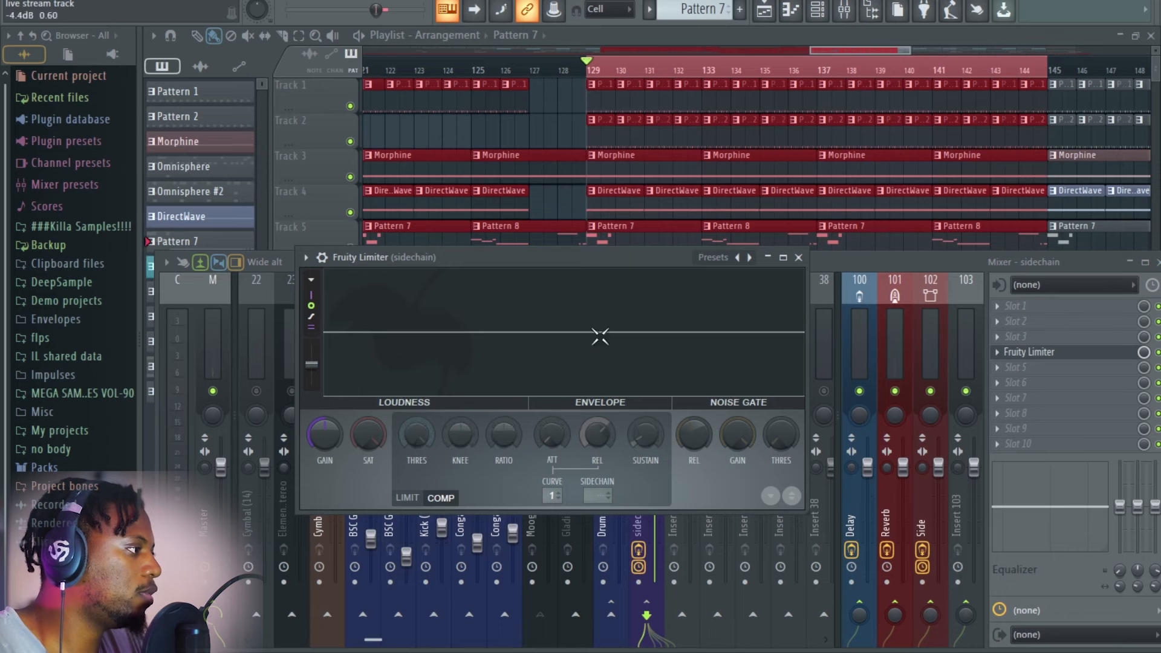
{"action": "left_click", "coordinate": [599, 494]}
{"action": "left_click", "coordinate": [627, 518]}
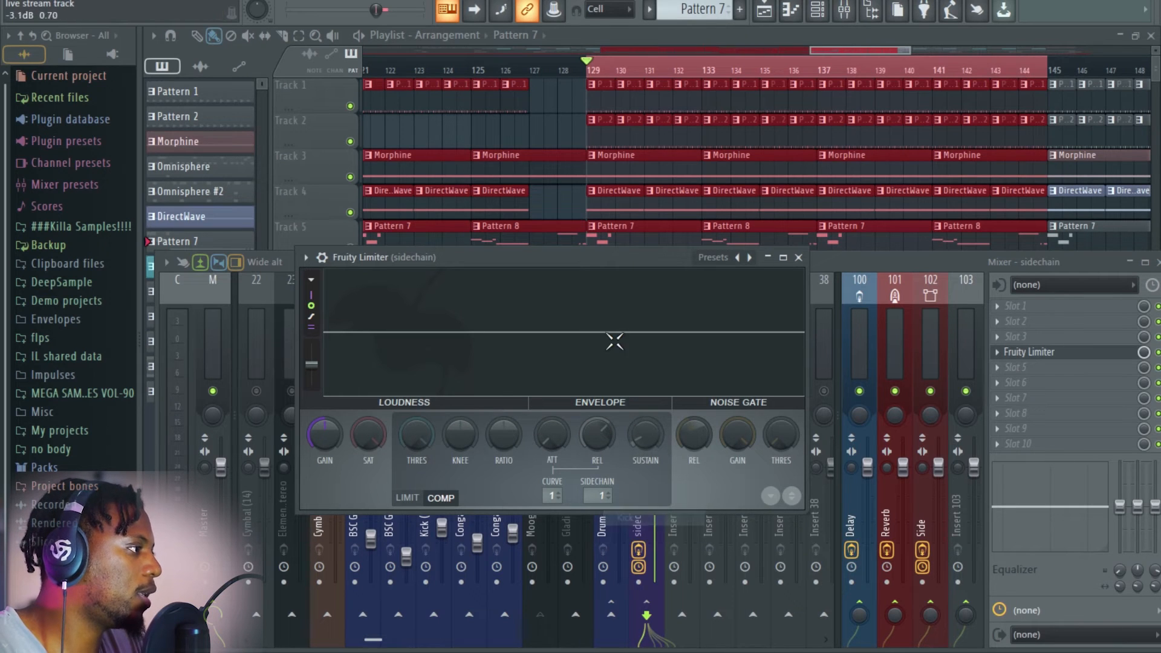
While the loop plays, lower the limiter's threshold, raise its ratio and adjust its release so the kick ducks the Moog.
{"action": "key", "text": "space"}
{"action": "left_click_drag", "start_coordinate": [574, 259], "coordinate": [592, 228]}
{"action": "left_click_drag", "start_coordinate": [436, 402], "coordinate": [435, 423]}
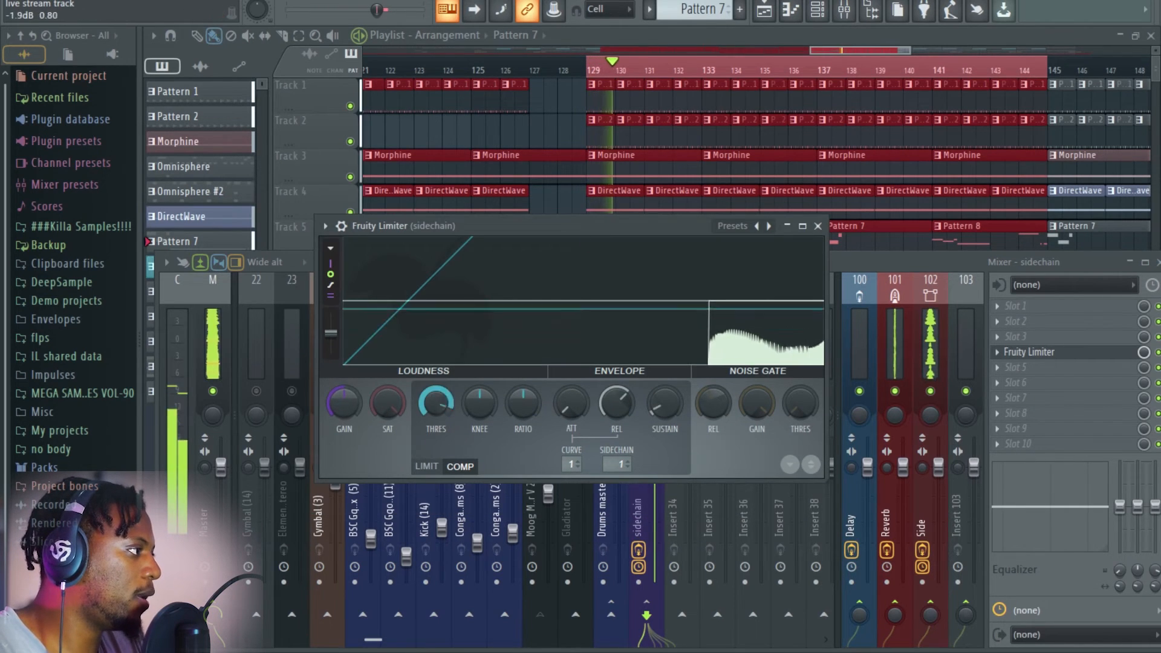
{"action": "left_click_drag", "start_coordinate": [523, 402], "coordinate": [523, 366]}
{"action": "left_click_drag", "start_coordinate": [565, 226], "coordinate": [566, 129]}
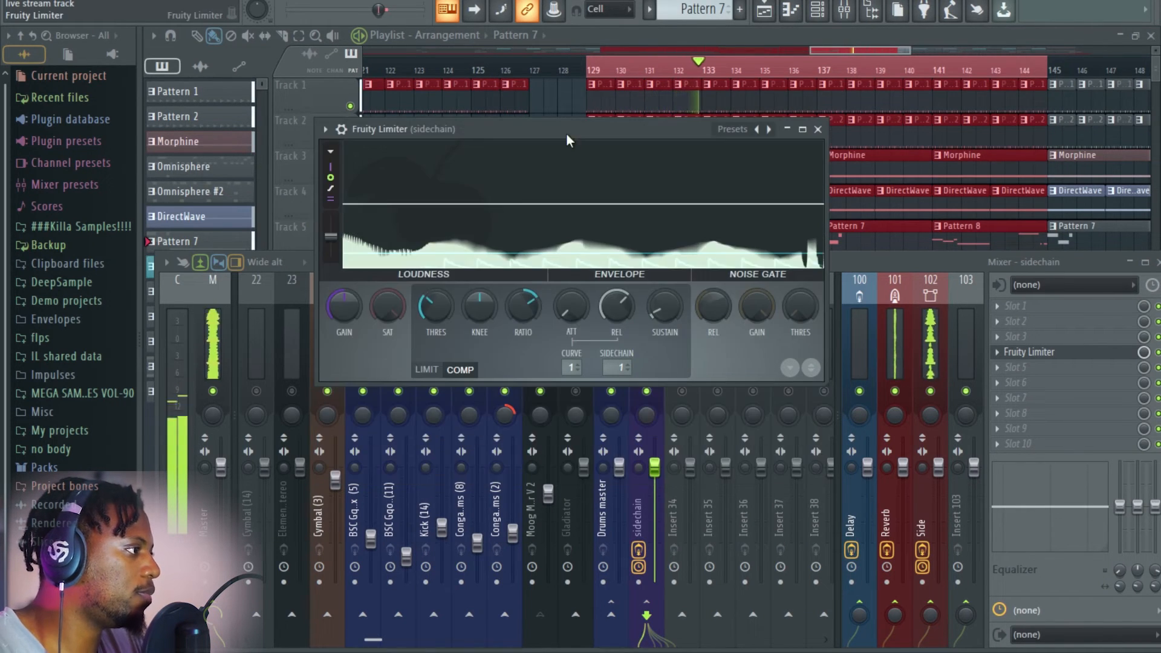
{"action": "left_click_drag", "start_coordinate": [432, 320], "coordinate": [432, 344]}
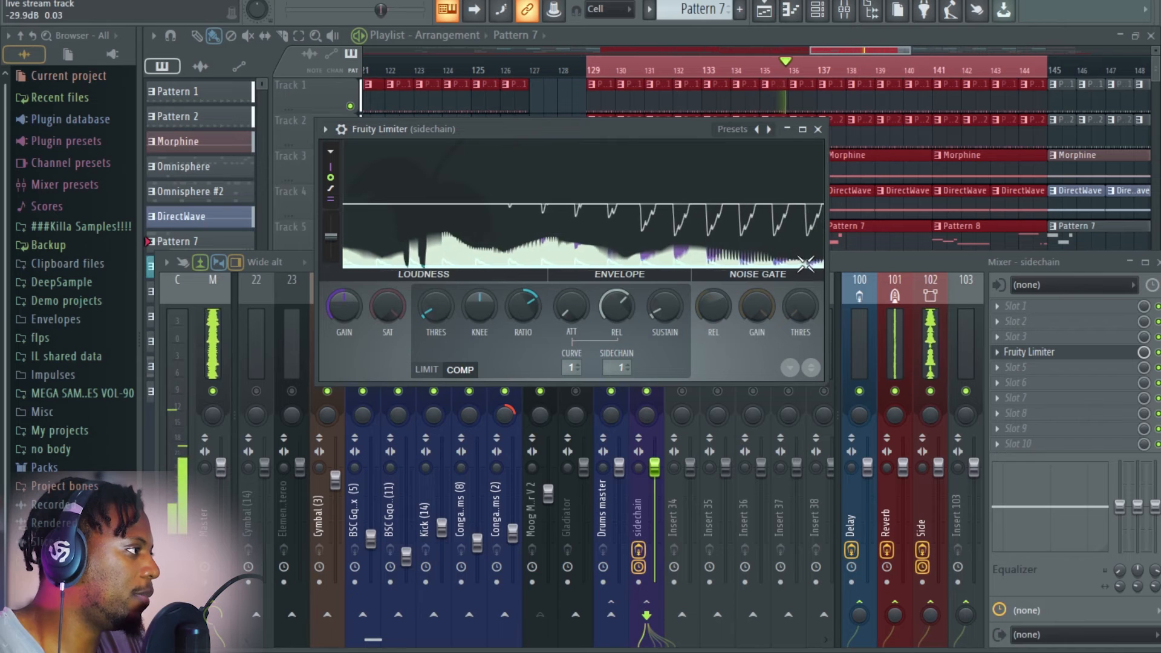
{"action": "scroll", "coordinate": [524, 309], "scroll_direction": "up", "scroll_amount": 4}
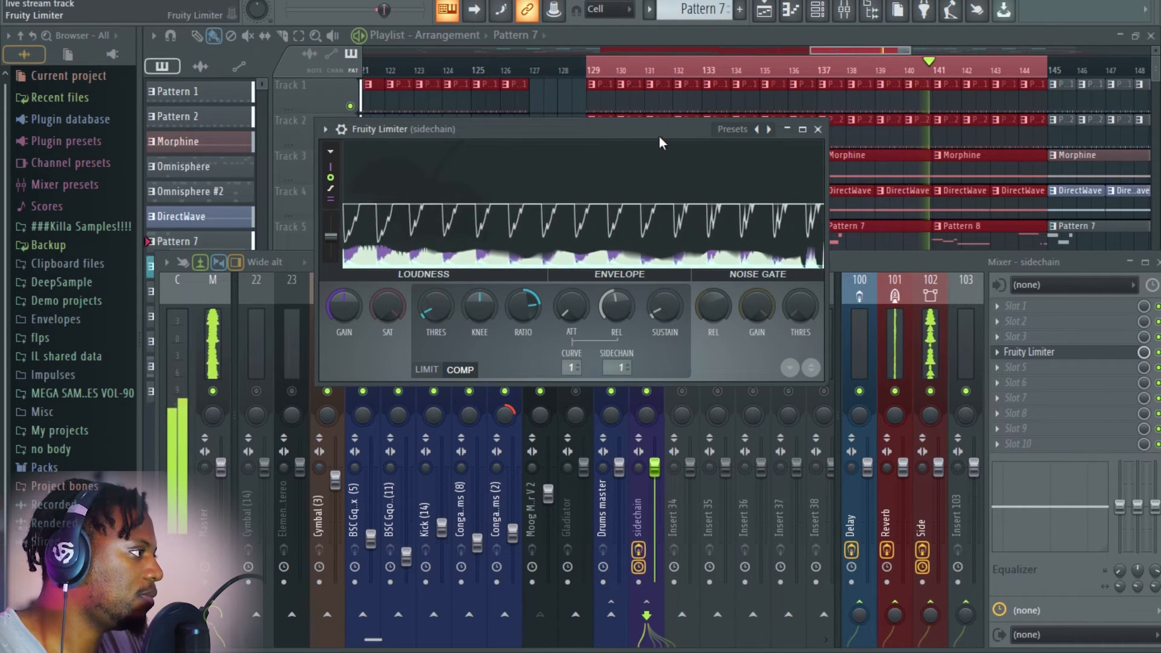
Raise the Moog Modular V 2 fader to about 84%, and fine-tune the sidechain limiter's threshold and ratio.
{"action": "left_click_drag", "start_coordinate": [661, 128], "coordinate": [596, 86]}
{"action": "left_click_drag", "start_coordinate": [544, 477], "coordinate": [552, 454]}
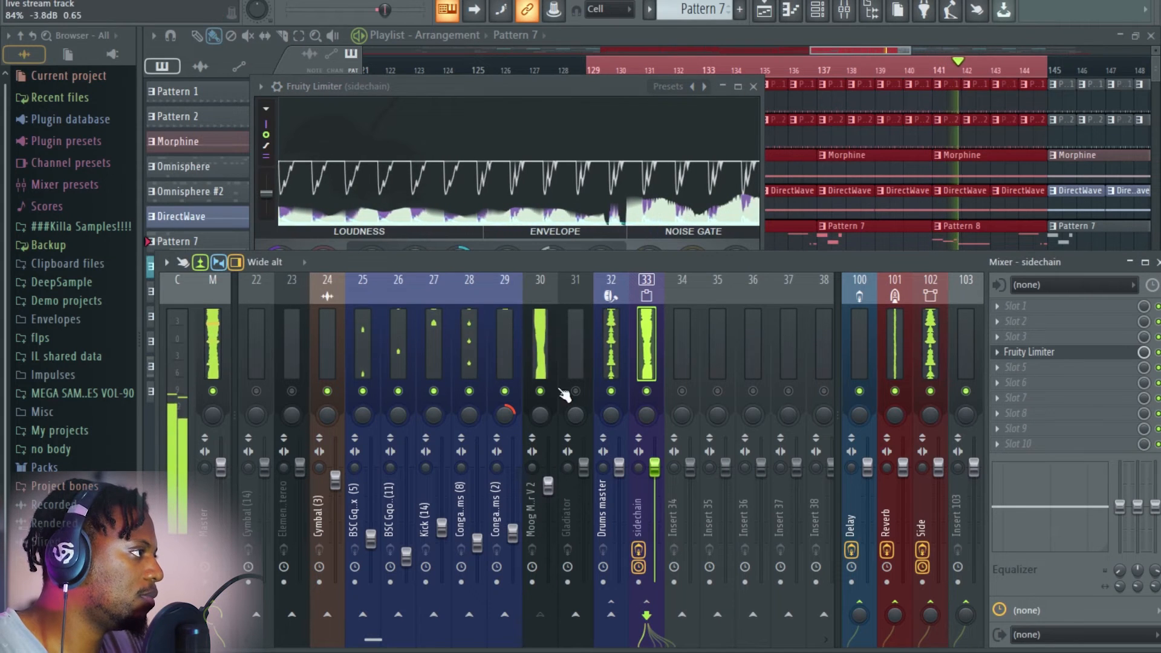
{"action": "left_click", "coordinate": [583, 96]}
{"action": "left_click_drag", "start_coordinate": [375, 266], "coordinate": [375, 274]}
{"action": "left_click_drag", "start_coordinate": [454, 269], "coordinate": [460, 266]}
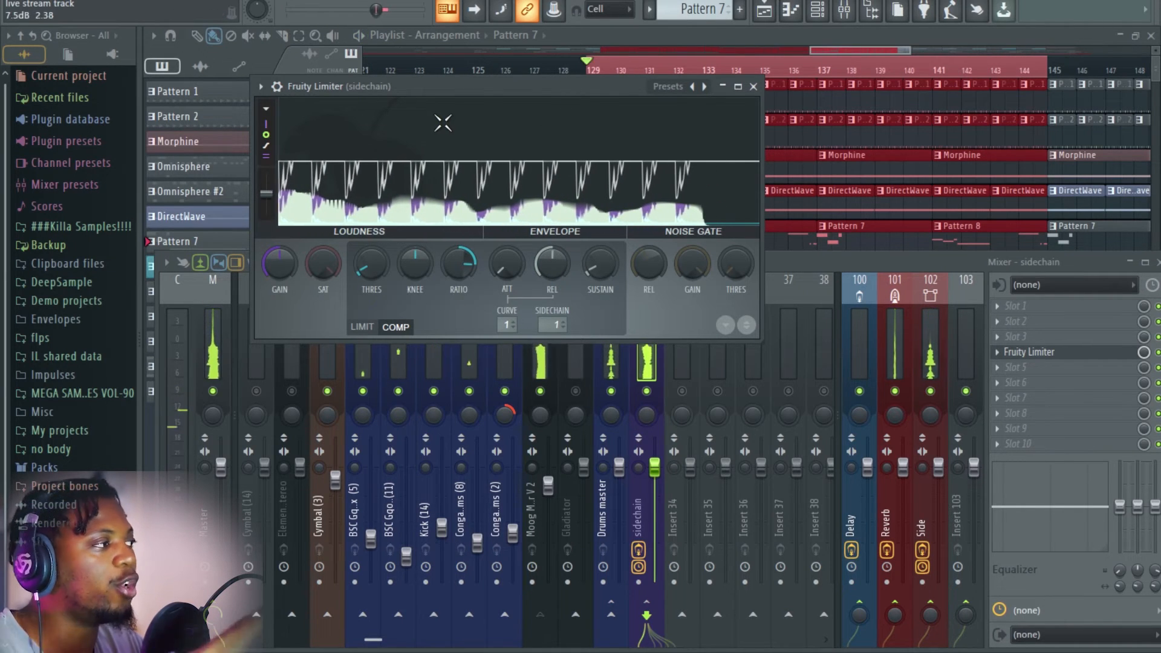
{"action": "key", "text": "space"}
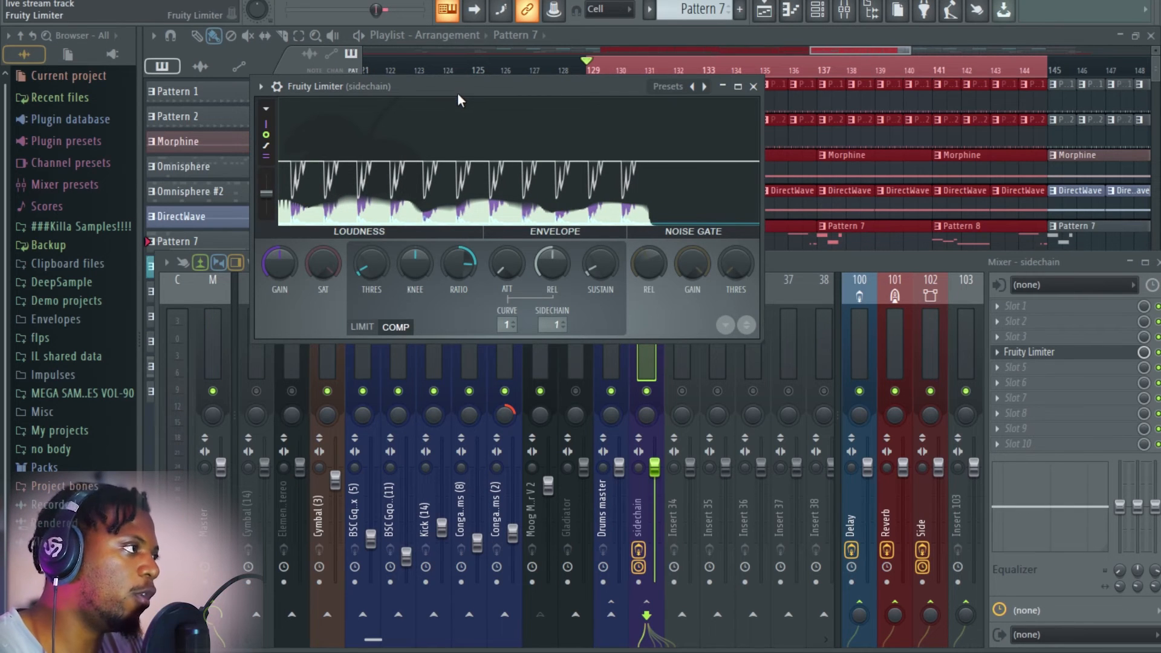
{"action": "left_click", "coordinate": [753, 87]}
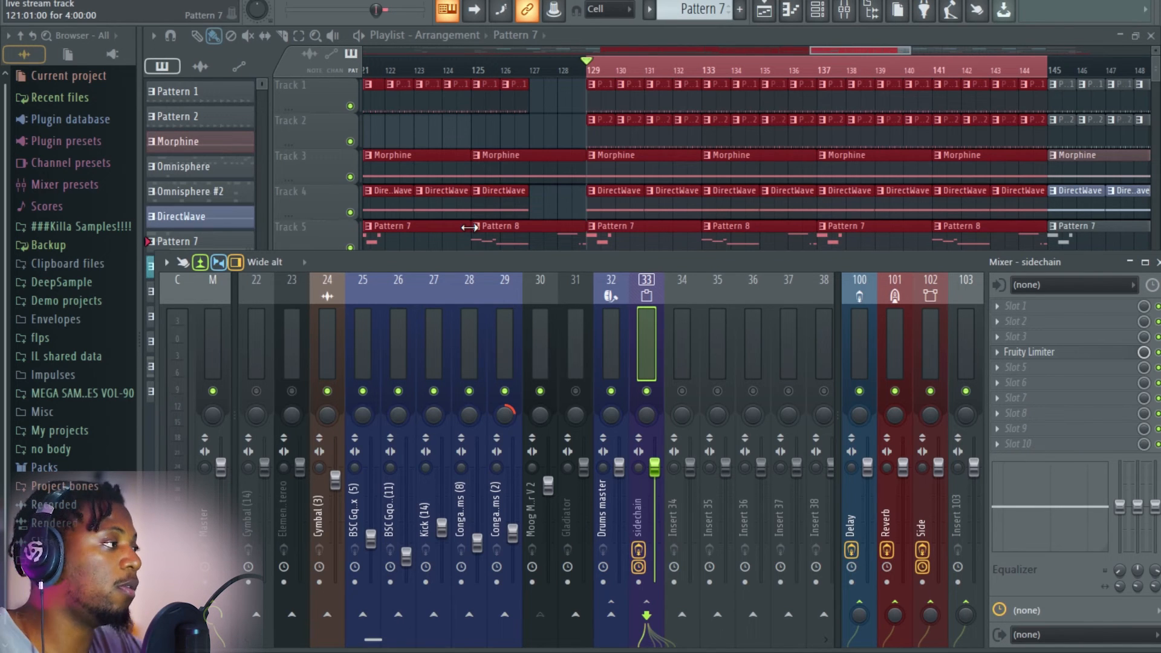
Start playback, unmute playlist Track 6, and open the Omnisphere #2 pattern from its clip.
{"action": "key", "text": "space"}
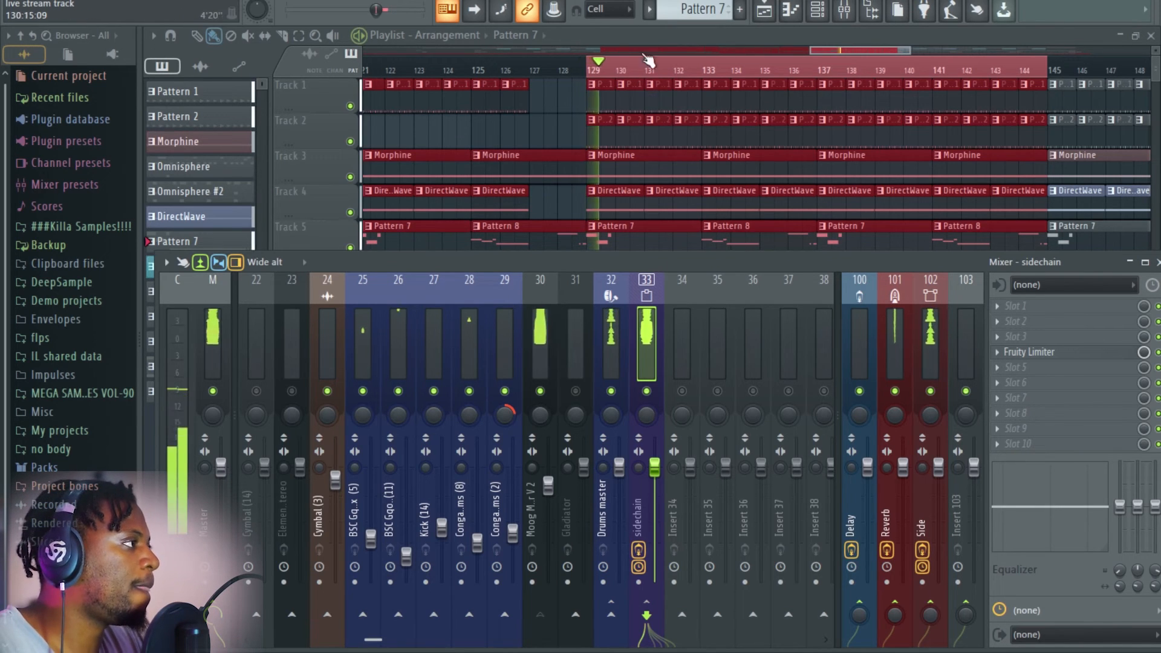
{"action": "left_click", "coordinate": [742, 30]}
{"action": "scroll", "coordinate": [603, 69], "scroll_direction": "up", "scroll_amount": 3}
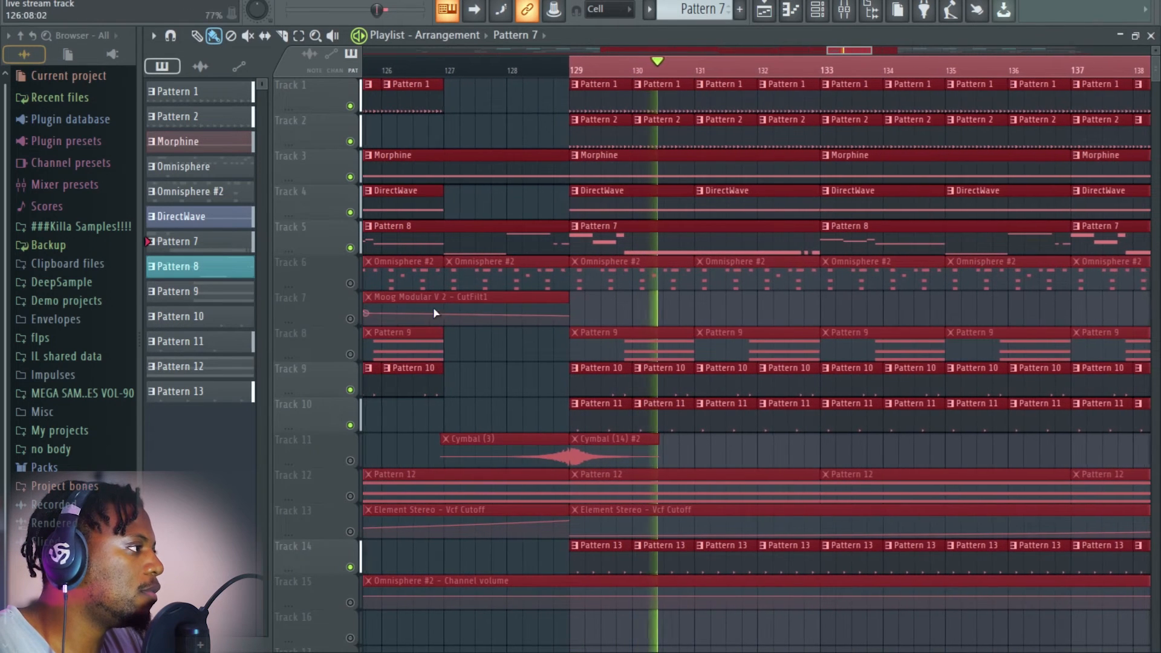
{"action": "left_click", "coordinate": [350, 283]}
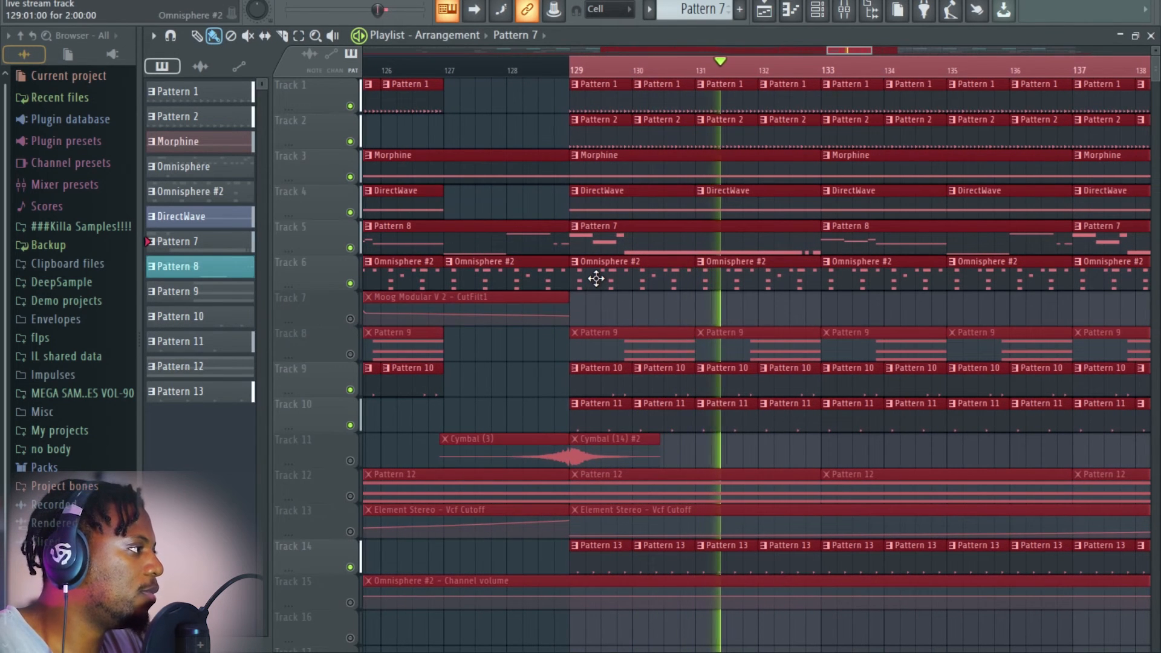
{"action": "double_click", "coordinate": [596, 278]}
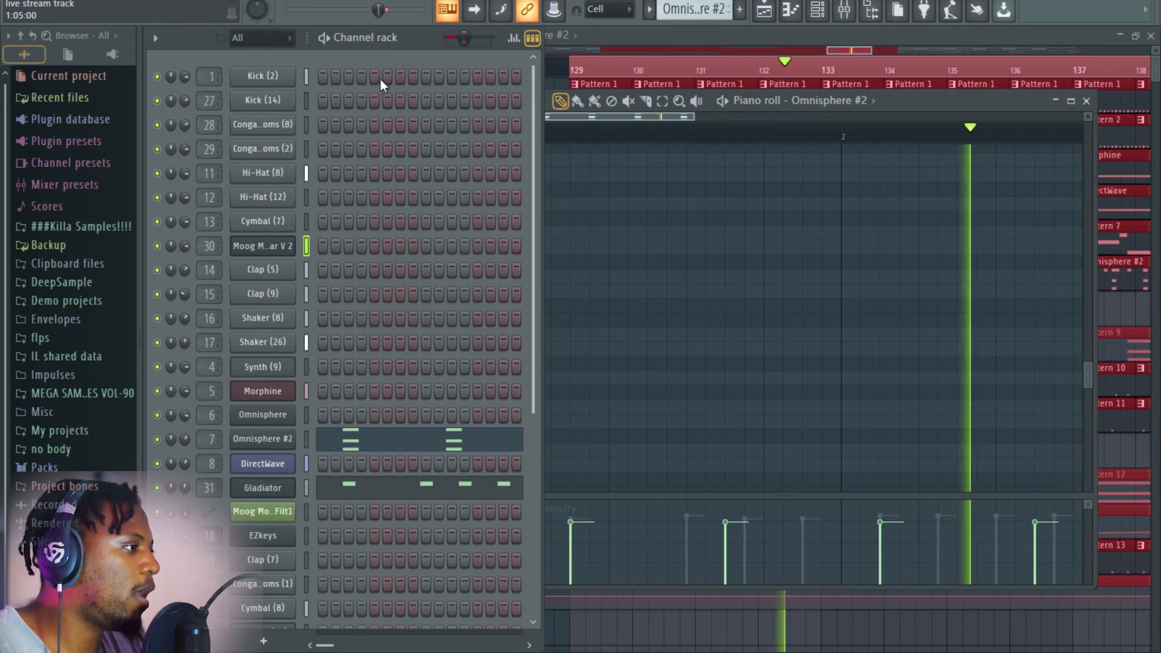
Unmute the Gladiator mixer track and lower its fader to about 90%.
{"action": "left_click", "coordinate": [845, 11]}
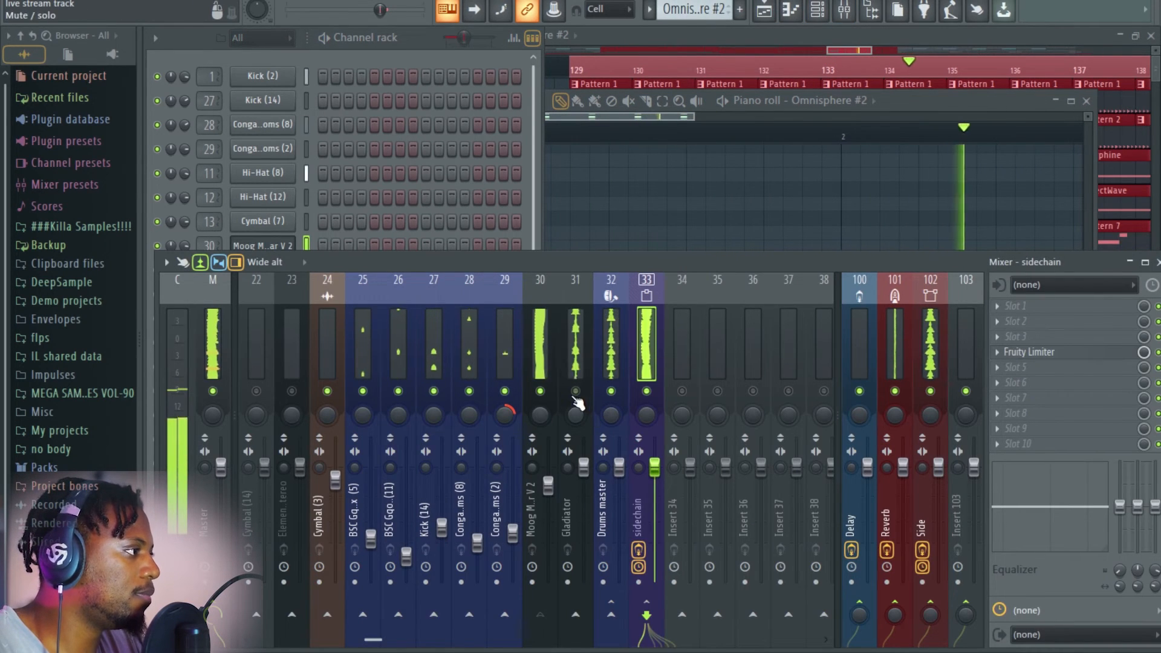
{"action": "left_click", "coordinate": [581, 466]}
{"action": "left_click_drag", "start_coordinate": [591, 469], "coordinate": [591, 480]}
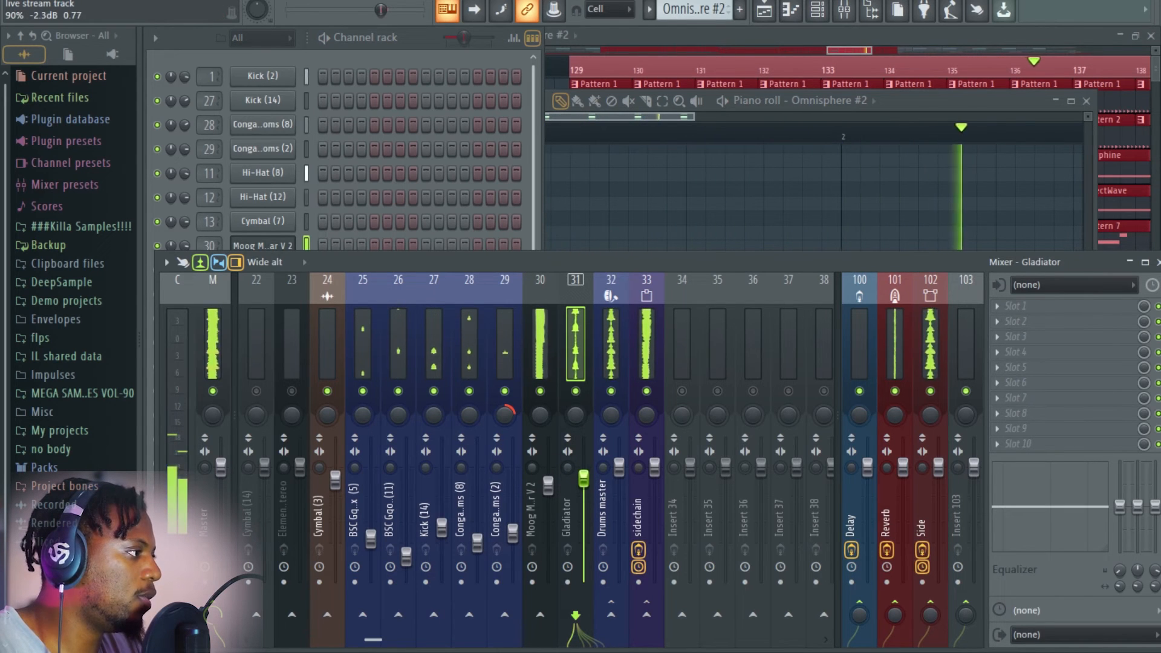
Unmute the Omnisphere #2 mixer track and lower its fader to about 77%.
{"action": "scroll", "coordinate": [586, 343], "scroll_direction": "up", "scroll_amount": 5}
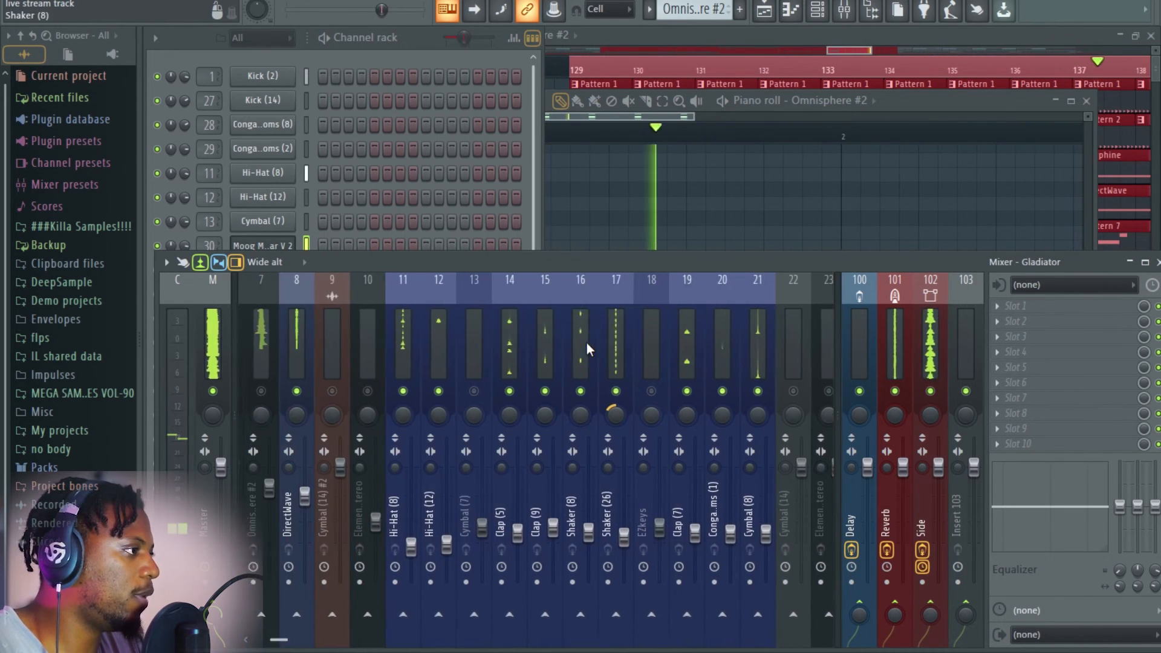
{"action": "scroll", "coordinate": [586, 343], "scroll_direction": "up", "scroll_amount": 2}
{"action": "left_click", "coordinate": [475, 350]}
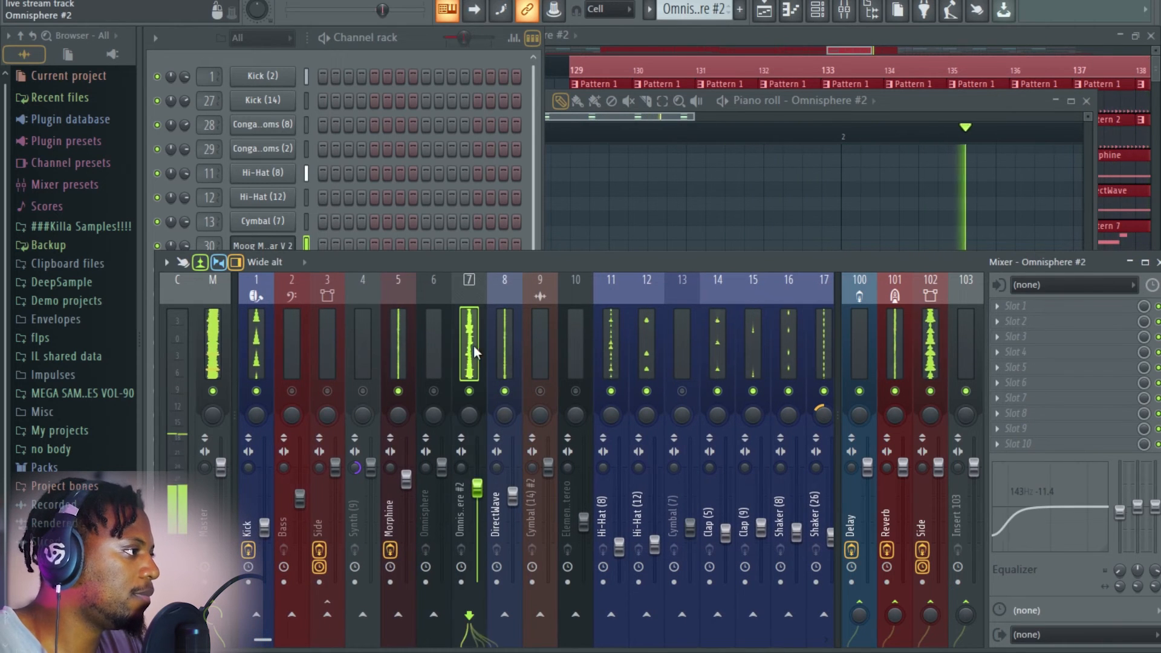
{"action": "left_click_drag", "start_coordinate": [477, 488], "coordinate": [477, 492]}
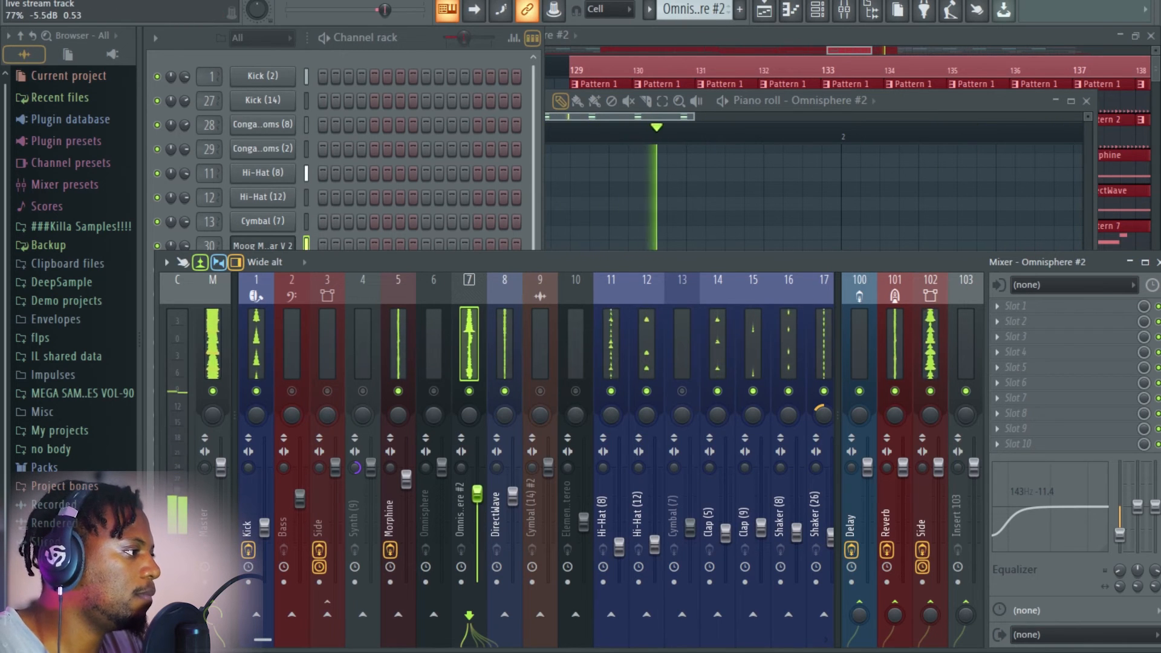
Unmute playlist Track 8, restart playback from bar 129, and open Pattern 9 with its EZkeys notes.
{"action": "left_click", "coordinate": [907, 33]}
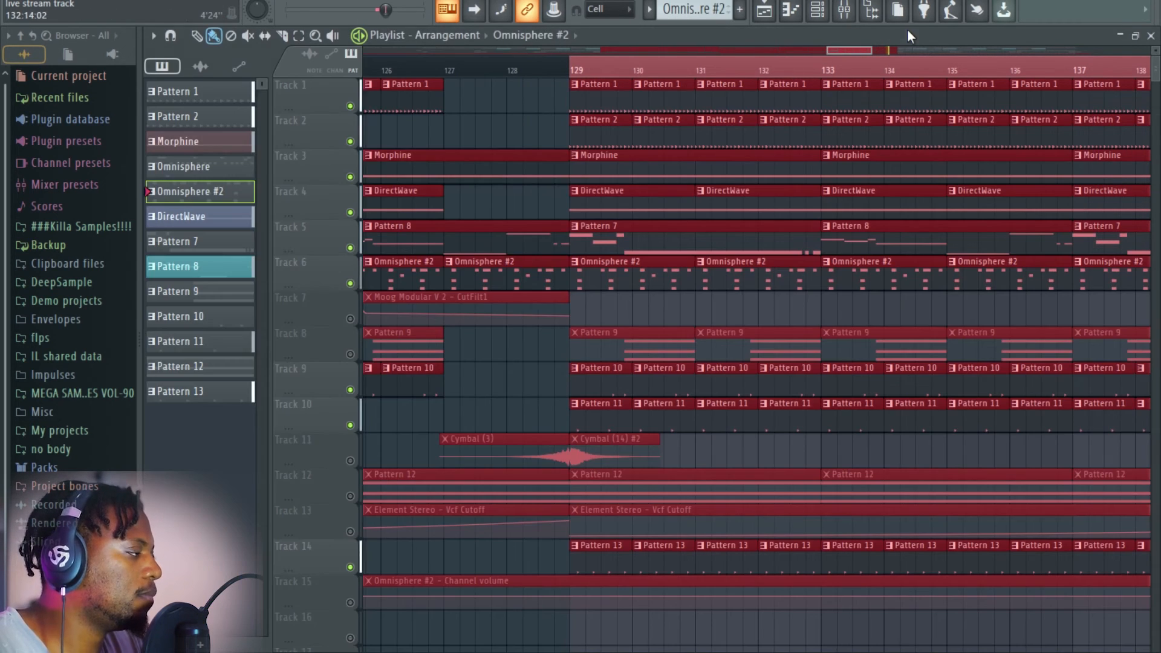
{"action": "left_click", "coordinate": [351, 355]}
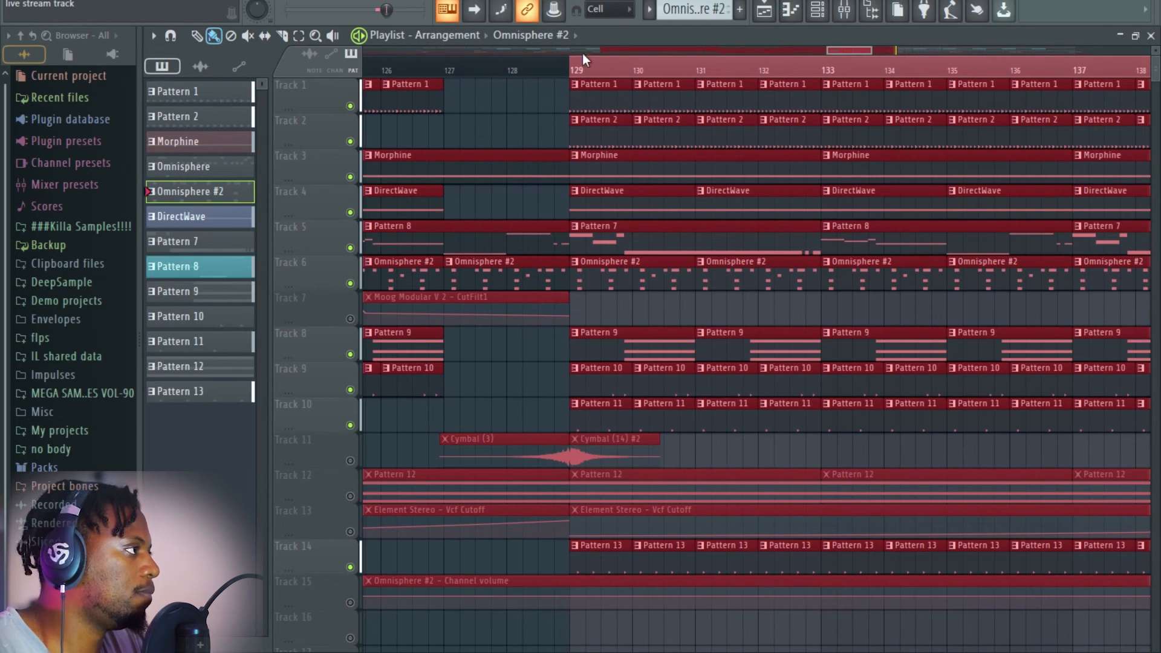
{"action": "scroll", "coordinate": [628, 71], "scroll_direction": "up", "scroll_amount": 2}
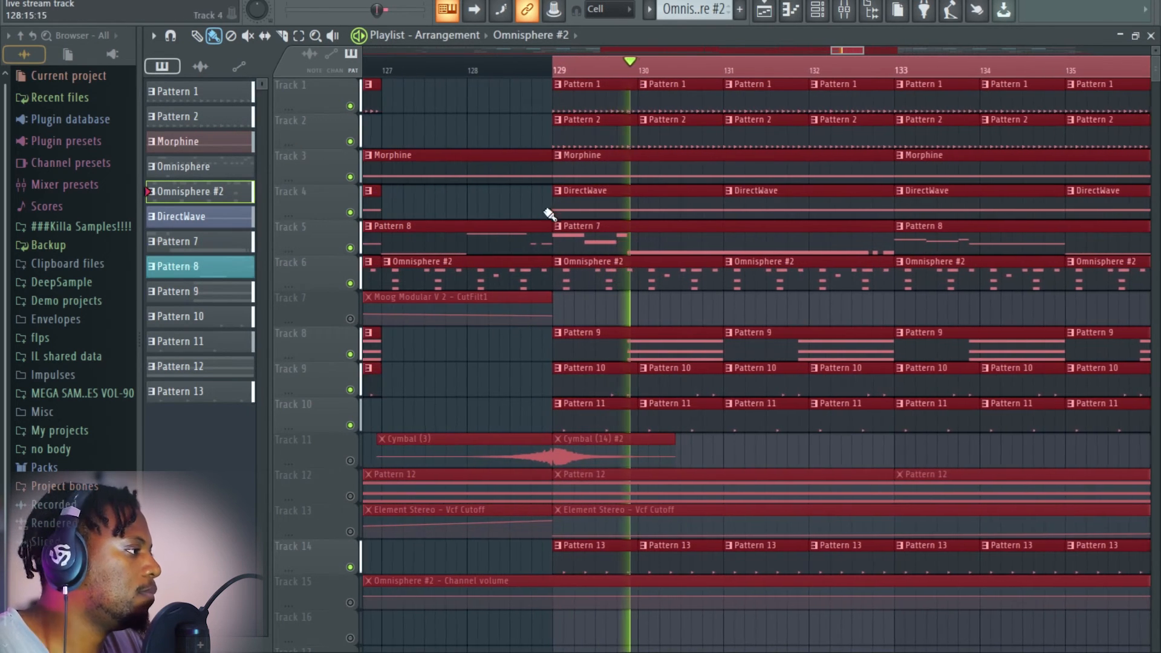
{"action": "double_click", "coordinate": [622, 349]}
{"action": "left_click", "coordinate": [437, 56]}
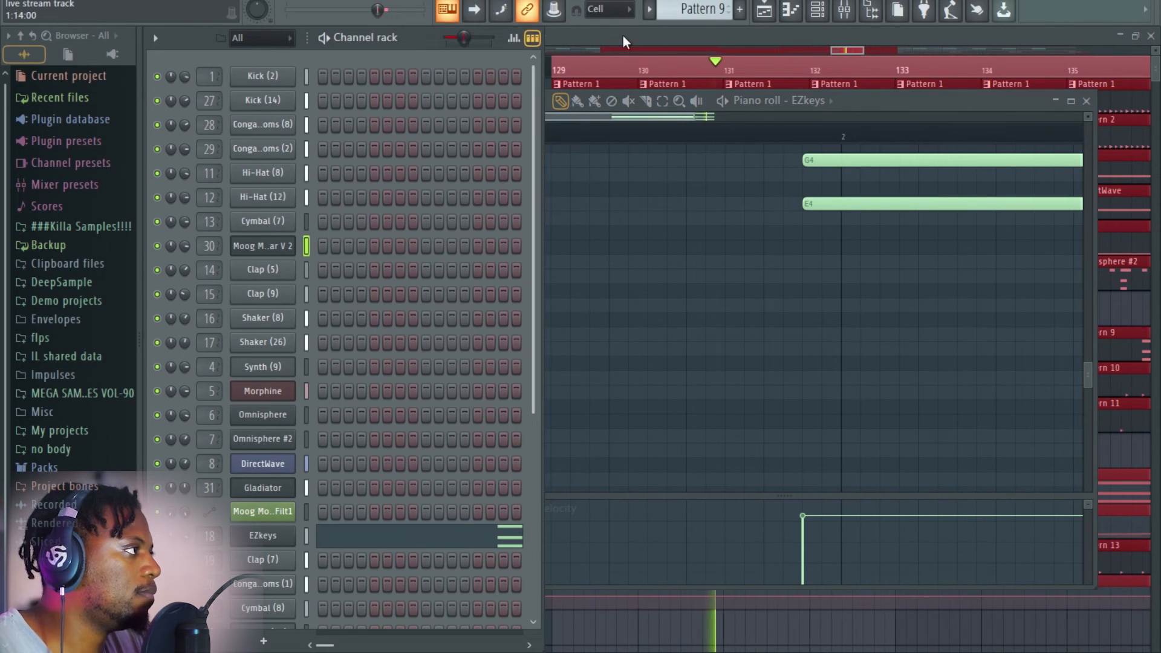
Unmute the EZkeys mixer track and raise its fader to balance it against the playing loop.
{"action": "double_click", "coordinate": [209, 535]}
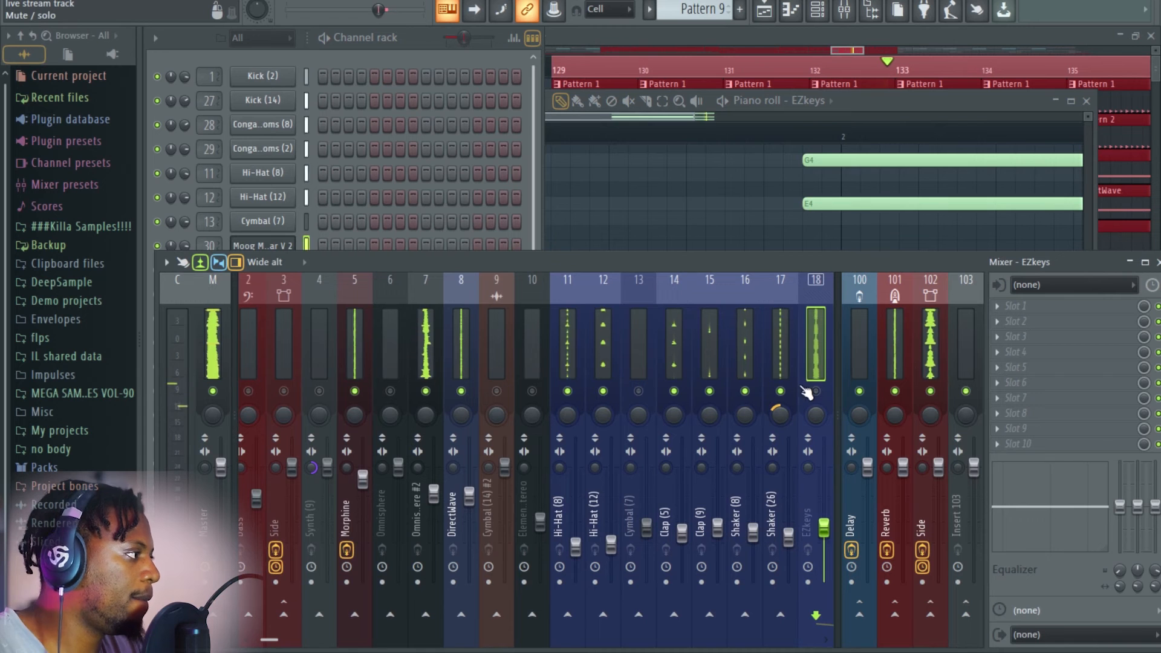
{"action": "scroll", "coordinate": [785, 349], "scroll_direction": "down", "scroll_amount": 6}
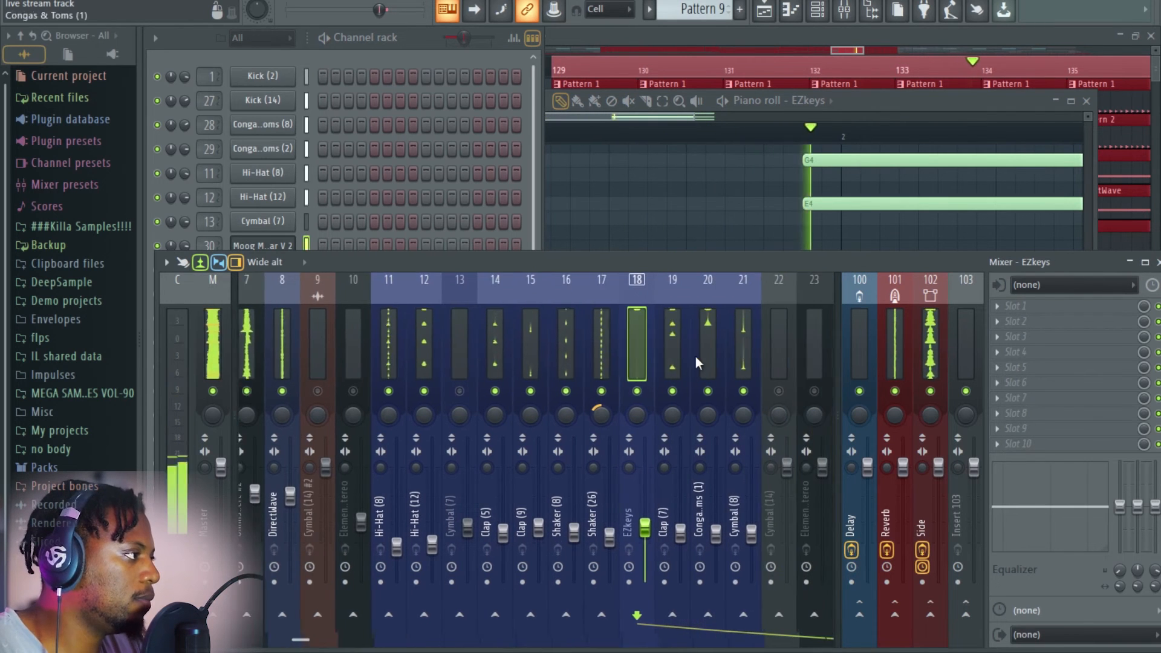
{"action": "left_click_drag", "start_coordinate": [610, 527], "coordinate": [611, 506]}
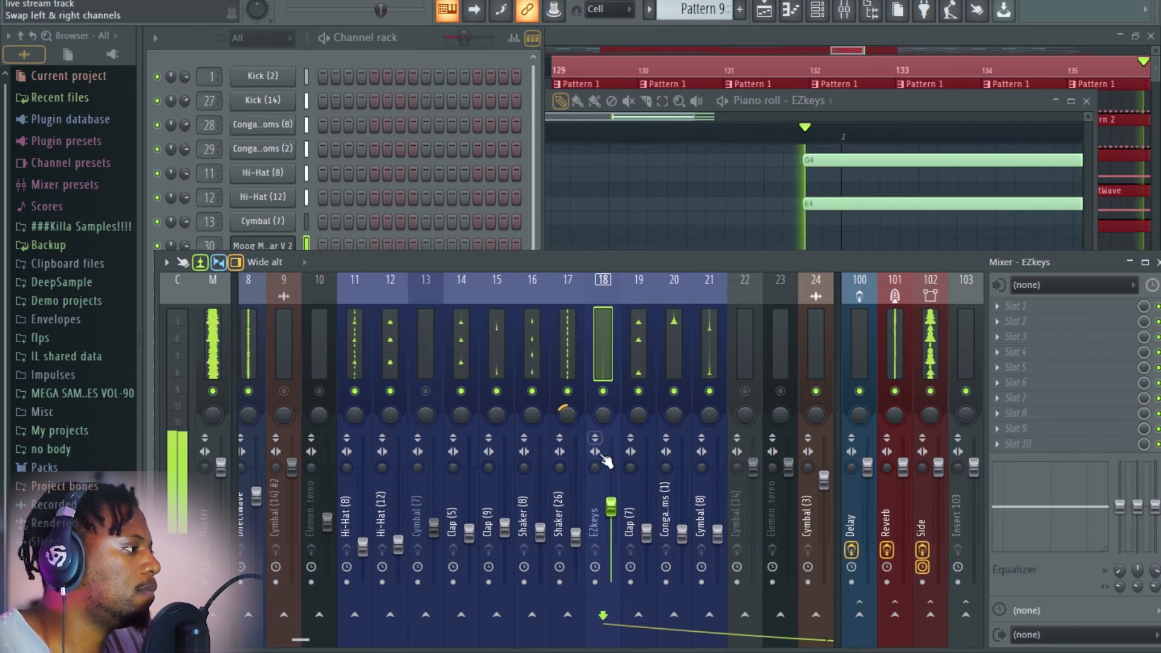
{"action": "left_click_drag", "start_coordinate": [612, 507], "coordinate": [612, 508]}
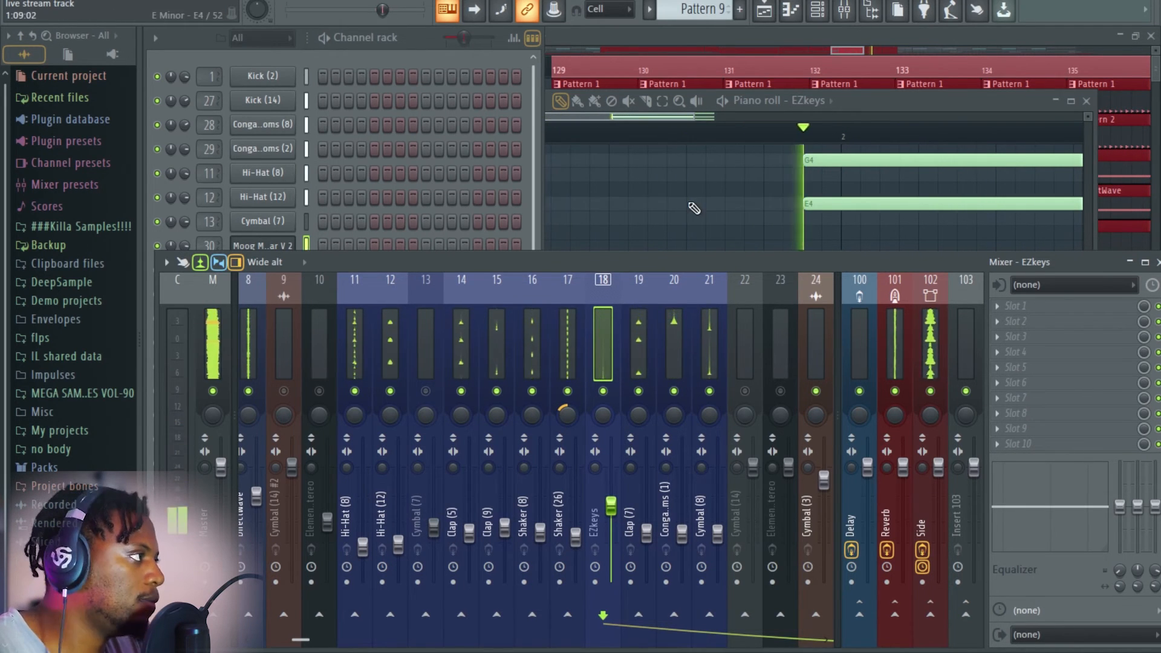
Unmute playlist Tracks 11 and 12, replay the loop from bar 129, and open Pattern 12.
{"action": "left_click", "coordinate": [767, 40]}
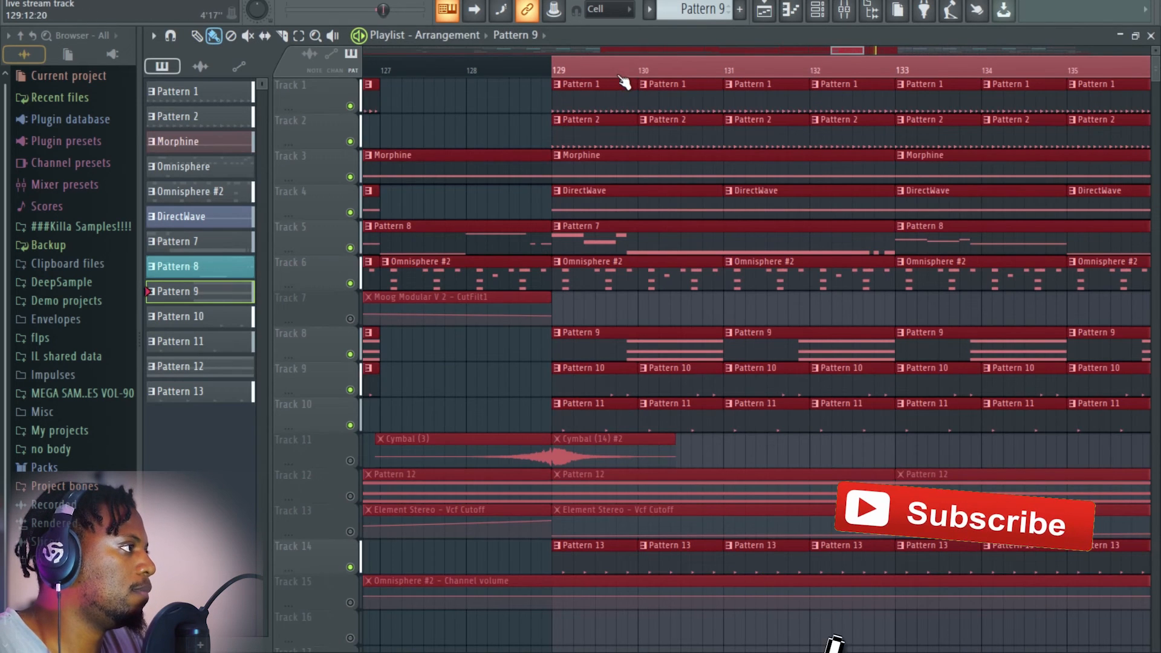
{"action": "scroll", "coordinate": [618, 79], "scroll_direction": "down", "scroll_amount": 3}
{"action": "left_click", "coordinate": [353, 462]}
{"action": "left_click", "coordinate": [575, 65]}
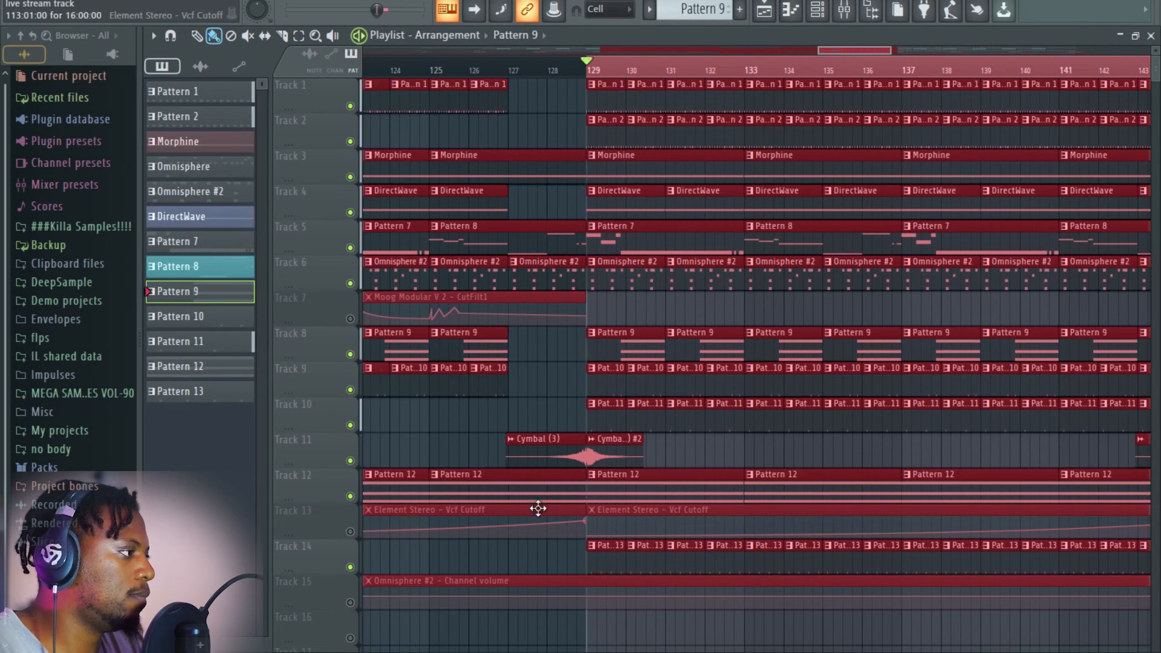
{"action": "double_click", "coordinate": [644, 484]}
{"action": "left_click", "coordinate": [427, 37]}
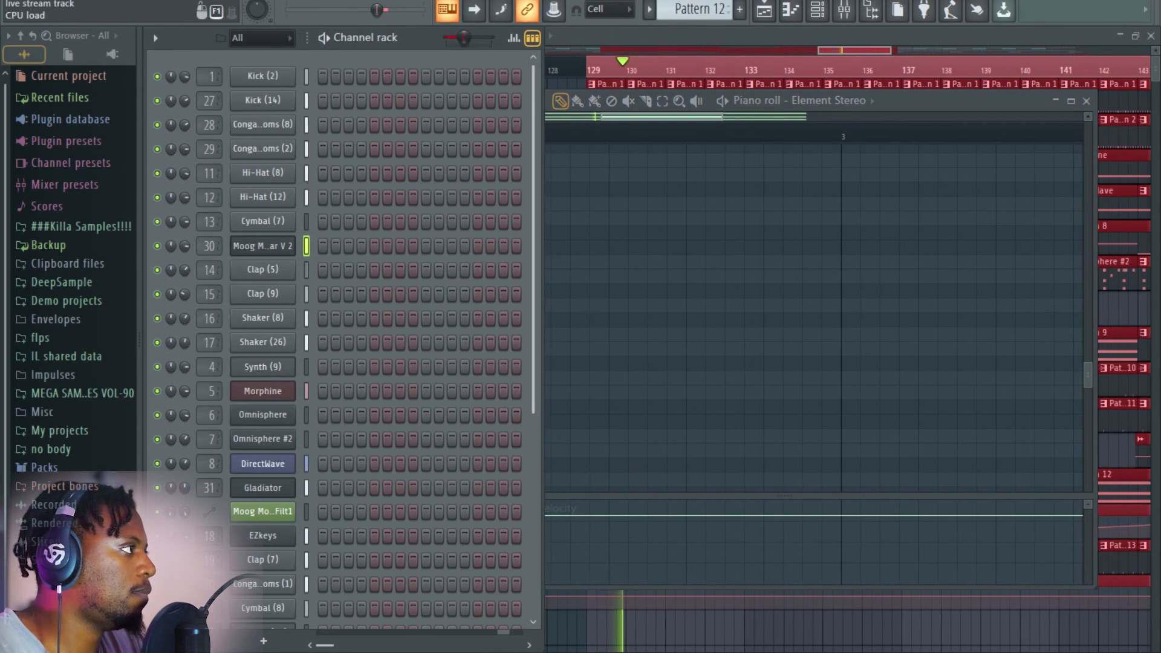
Select the Element Stereo mixer track 23 and unmute it along with all the remaining muted mixer tracks.
{"action": "key", "text": "F9"}
{"action": "scroll", "coordinate": [561, 348], "scroll_direction": "down", "scroll_amount": 4}
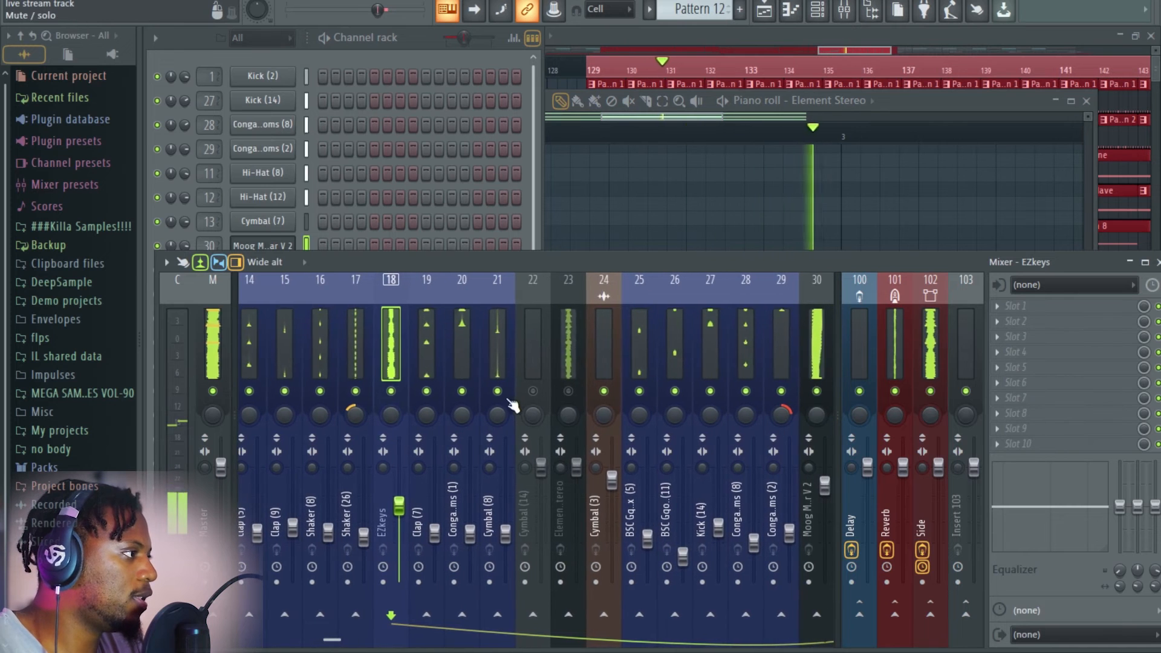
{"action": "left_click", "coordinate": [465, 342]}
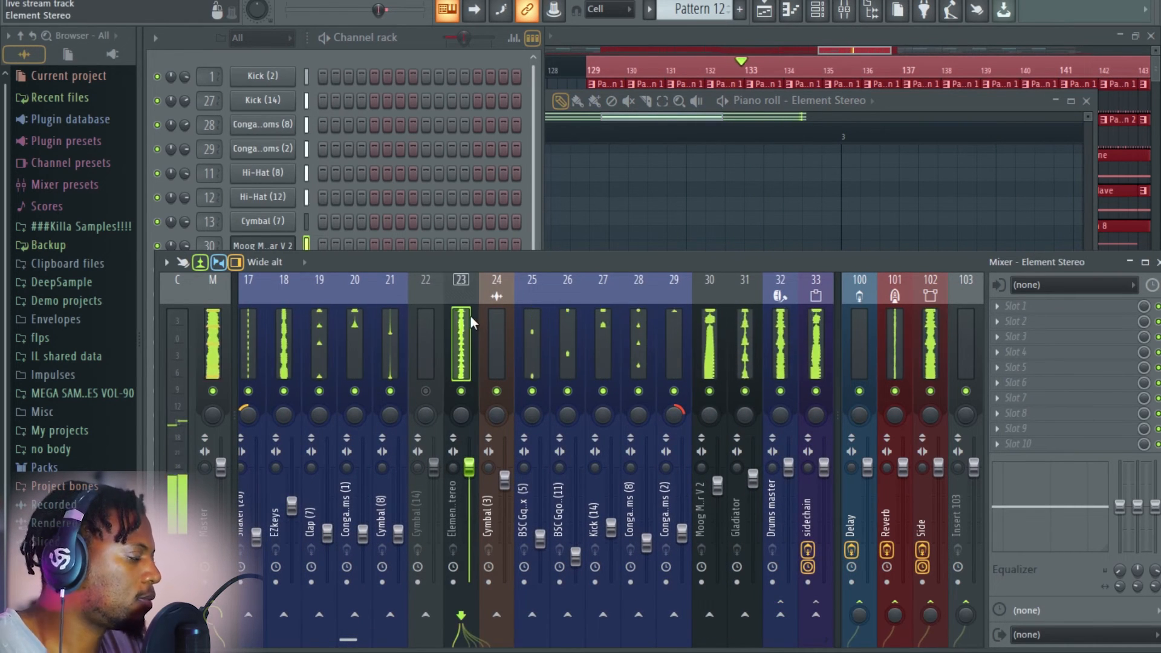
{"action": "scroll", "coordinate": [463, 350], "scroll_direction": "up", "scroll_amount": 5}
{"action": "scroll", "coordinate": [463, 350], "scroll_direction": "up", "scroll_amount": 11}
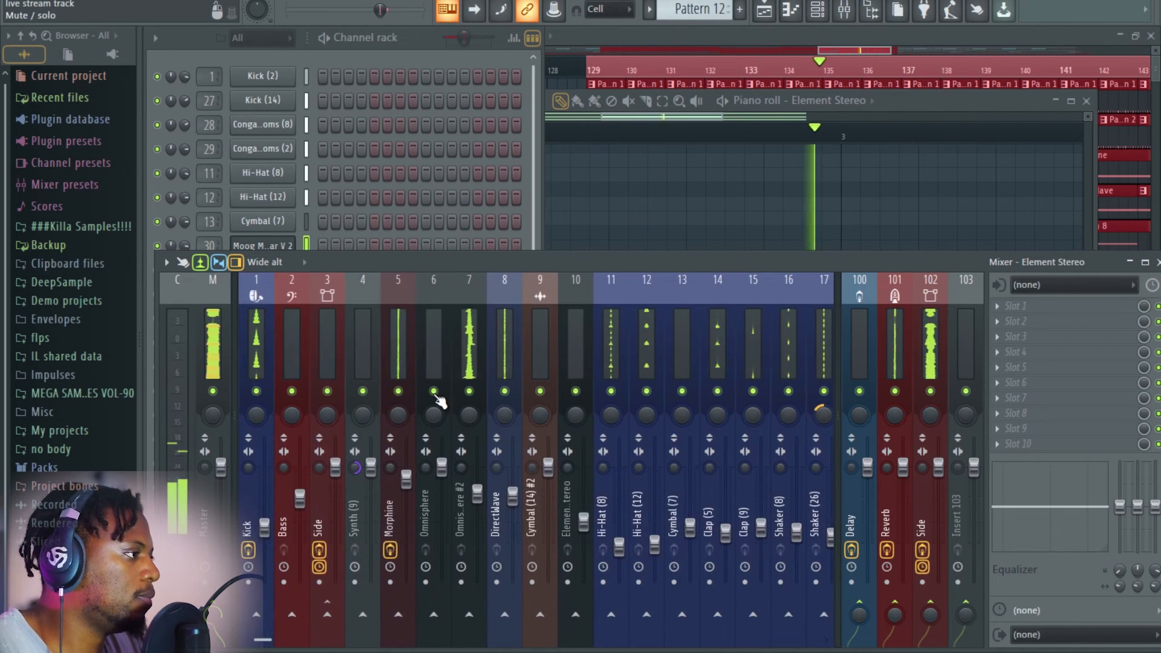
{"action": "scroll", "coordinate": [489, 343], "scroll_direction": "down", "scroll_amount": 6}
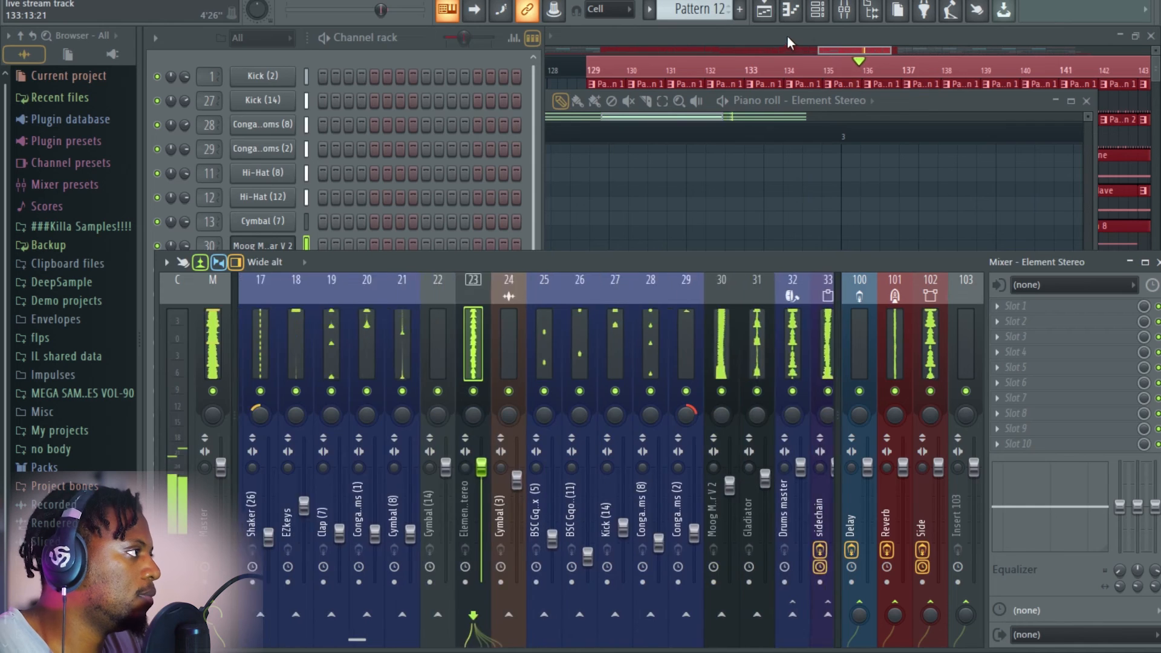
Replay the loop from bar 129 and inspect the Cymbal (14) #2 clip's channel settings, closing them when finished.
{"action": "key", "text": "F5"}
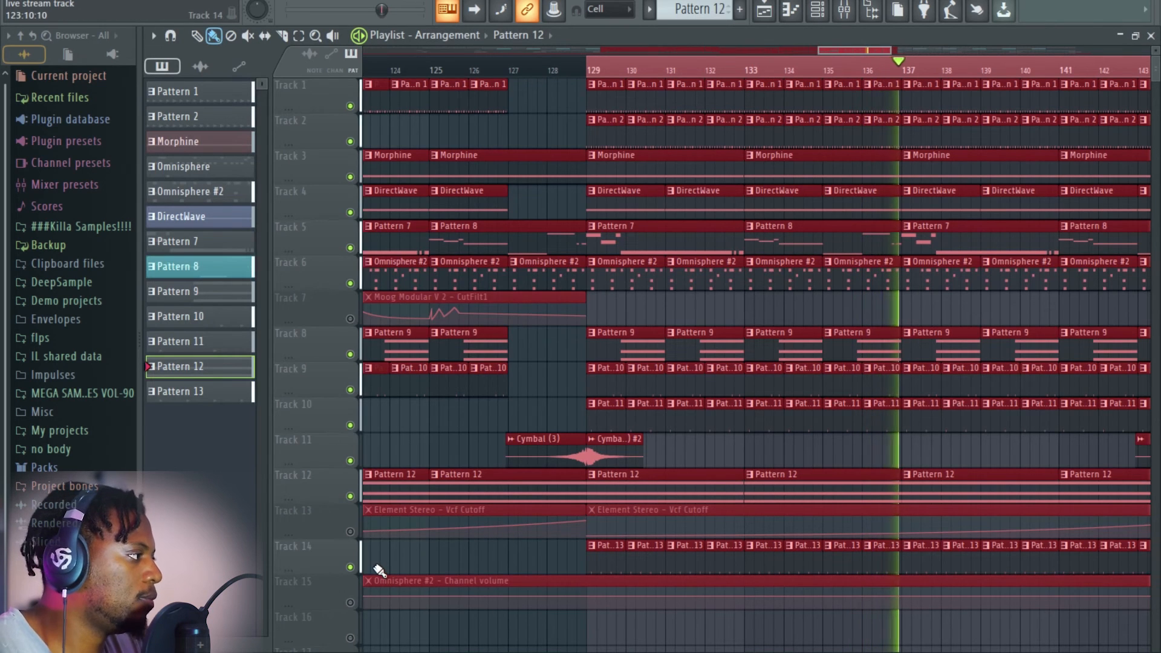
{"action": "left_click", "coordinate": [595, 70]}
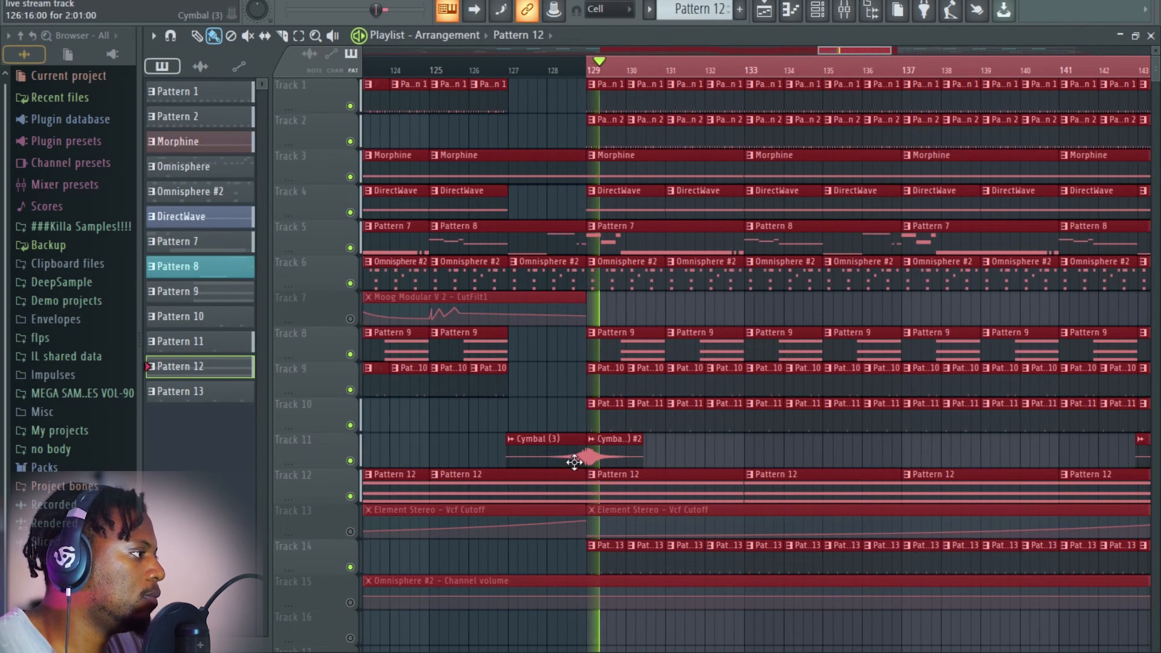
{"action": "double_click", "coordinate": [605, 448]}
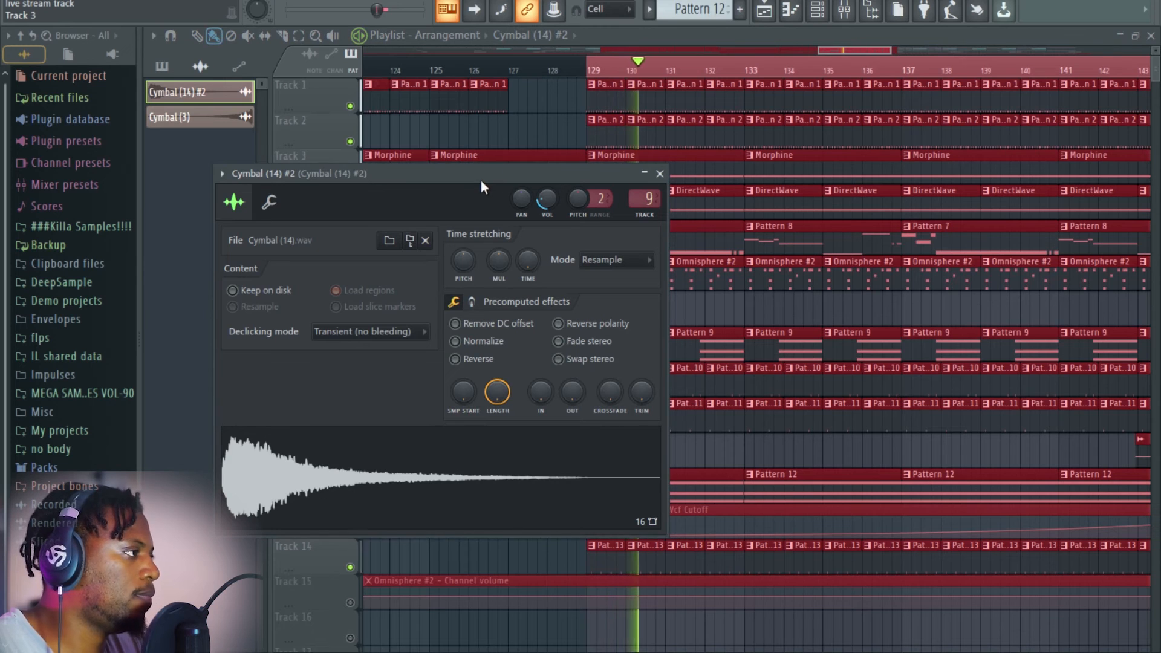
{"action": "key", "text": "space"}
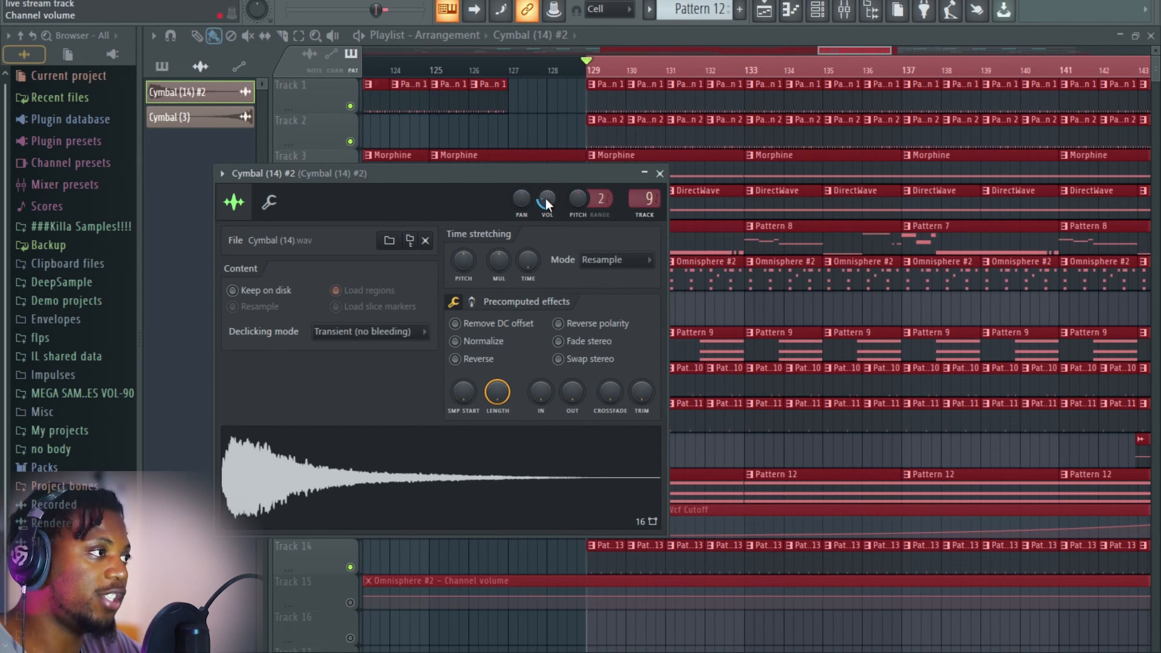
{"action": "left_click_drag", "start_coordinate": [547, 174], "coordinate": [465, 165]}
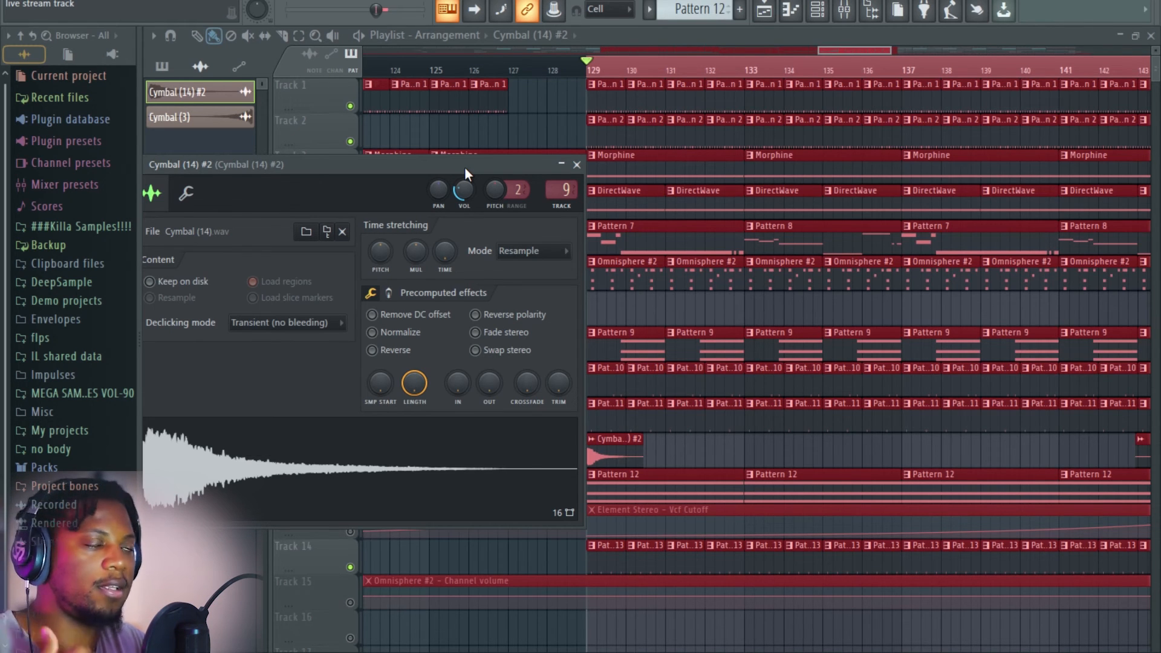
{"action": "key", "text": "space"}
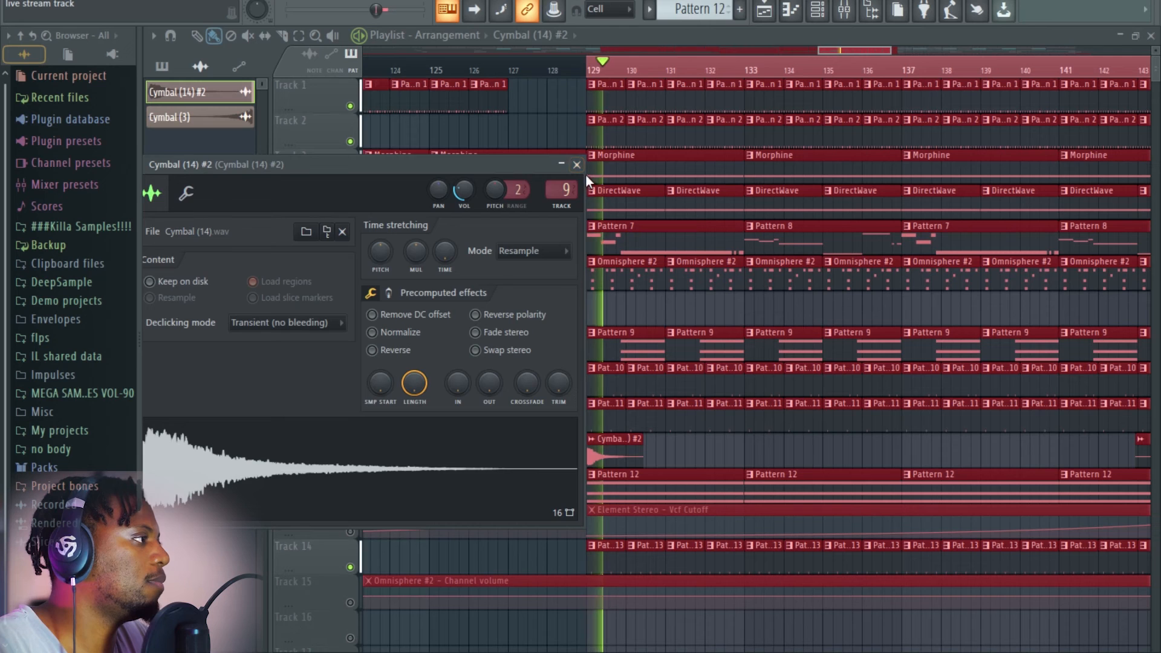
{"action": "left_click", "coordinate": [576, 164]}
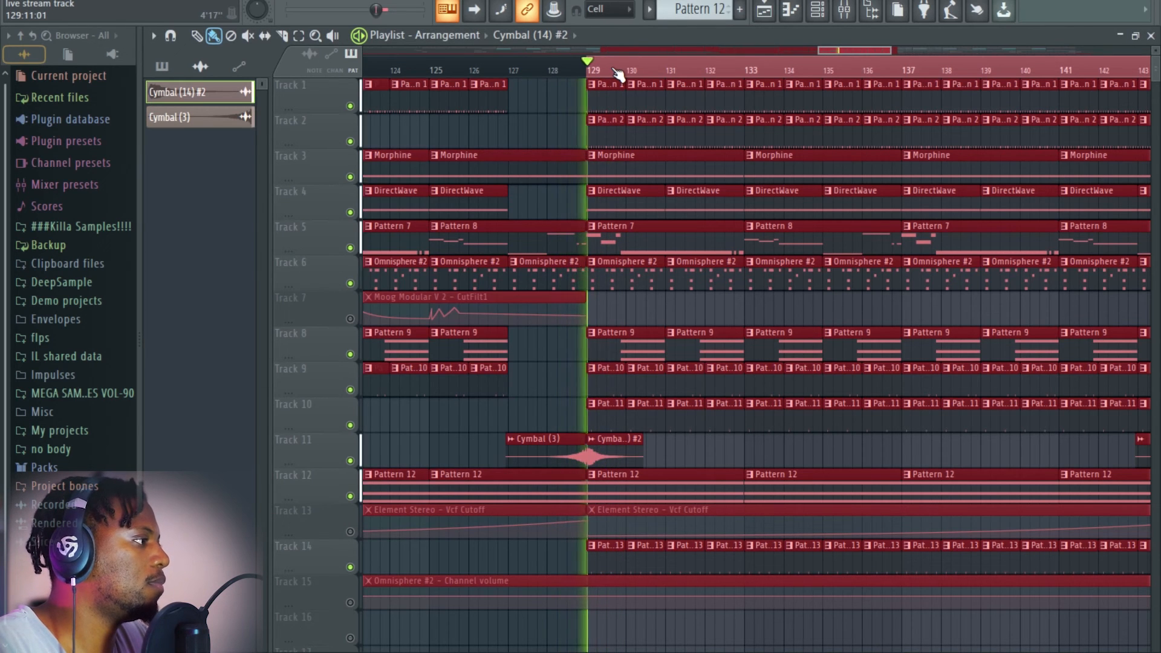
Unmute all the remaining playlist tracks, including the automation clips on Tracks 7, 13 and 15.
{"action": "scroll", "coordinate": [617, 74], "scroll_direction": "down", "scroll_amount": 2}
{"action": "scroll", "coordinate": [618, 74], "scroll_direction": "down", "scroll_amount": 3}
{"action": "right_click", "coordinate": [345, 294]}
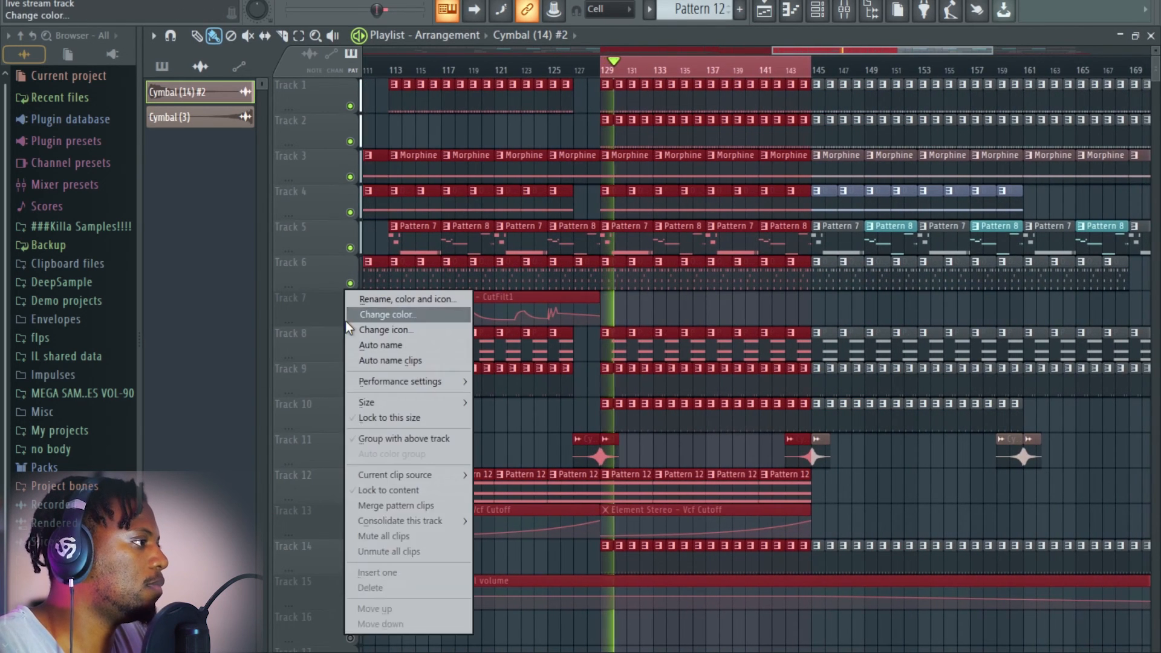
{"action": "left_click", "coordinate": [339, 312]}
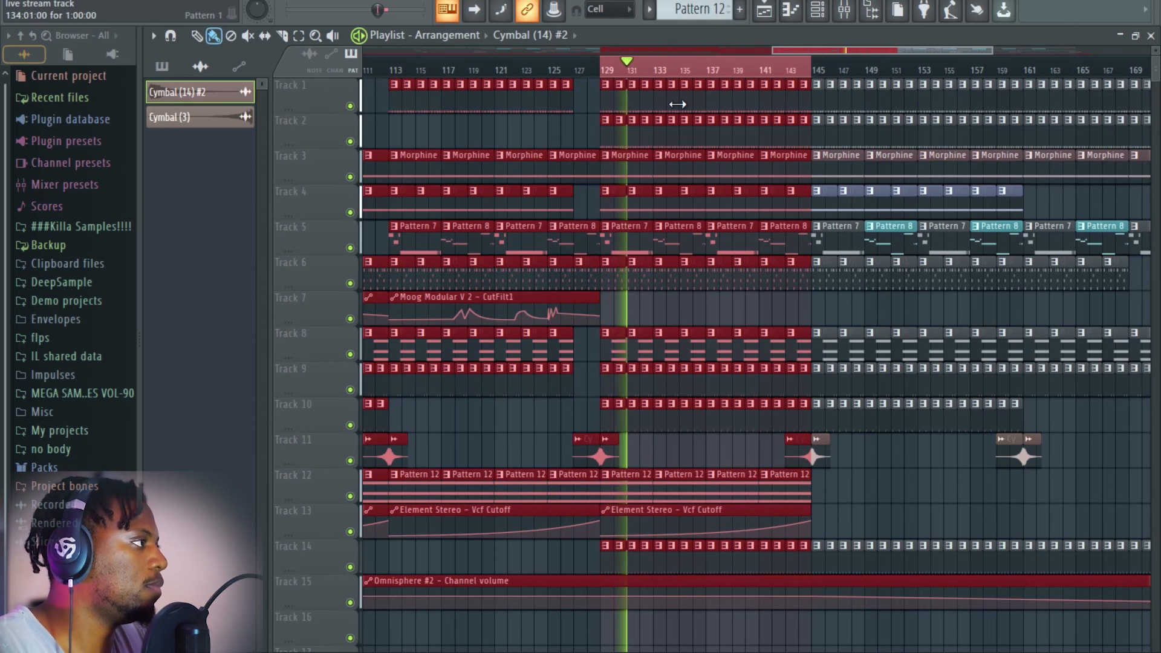
Listen to the full arrangement over the looped section from bar 129, stop playback, and open the mixer.
{"action": "scroll", "coordinate": [685, 70], "scroll_direction": "up", "scroll_amount": 3}
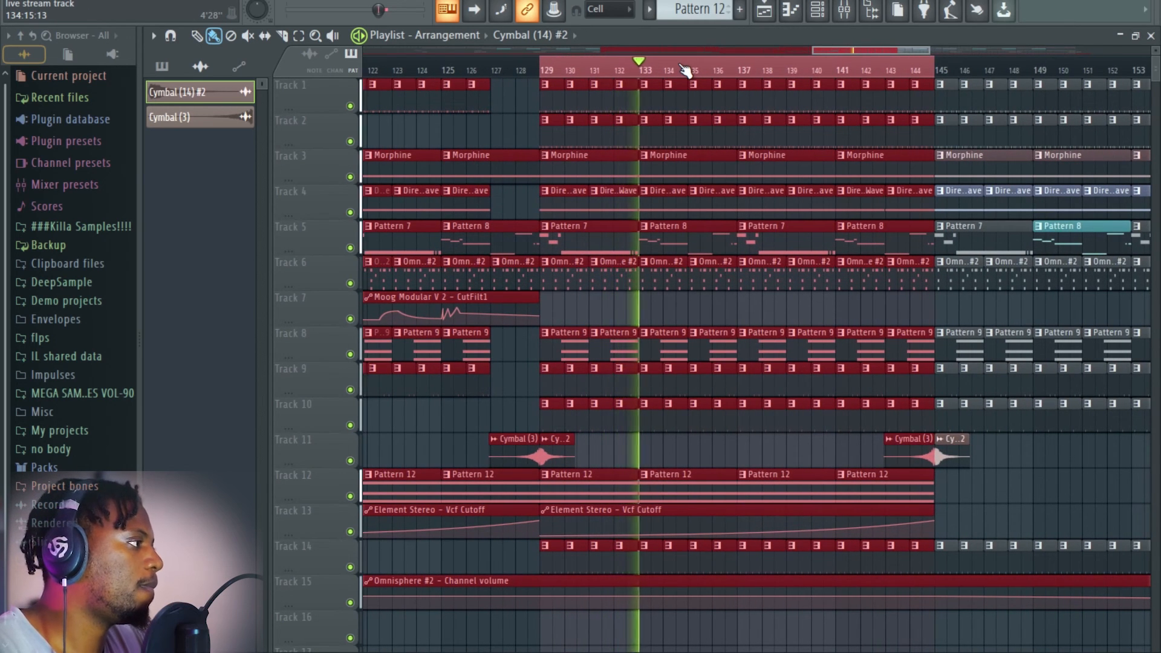
{"action": "scroll", "coordinate": [685, 69], "scroll_direction": "up", "scroll_amount": 2}
{"action": "scroll", "coordinate": [685, 70], "scroll_direction": "down", "scroll_amount": 5}
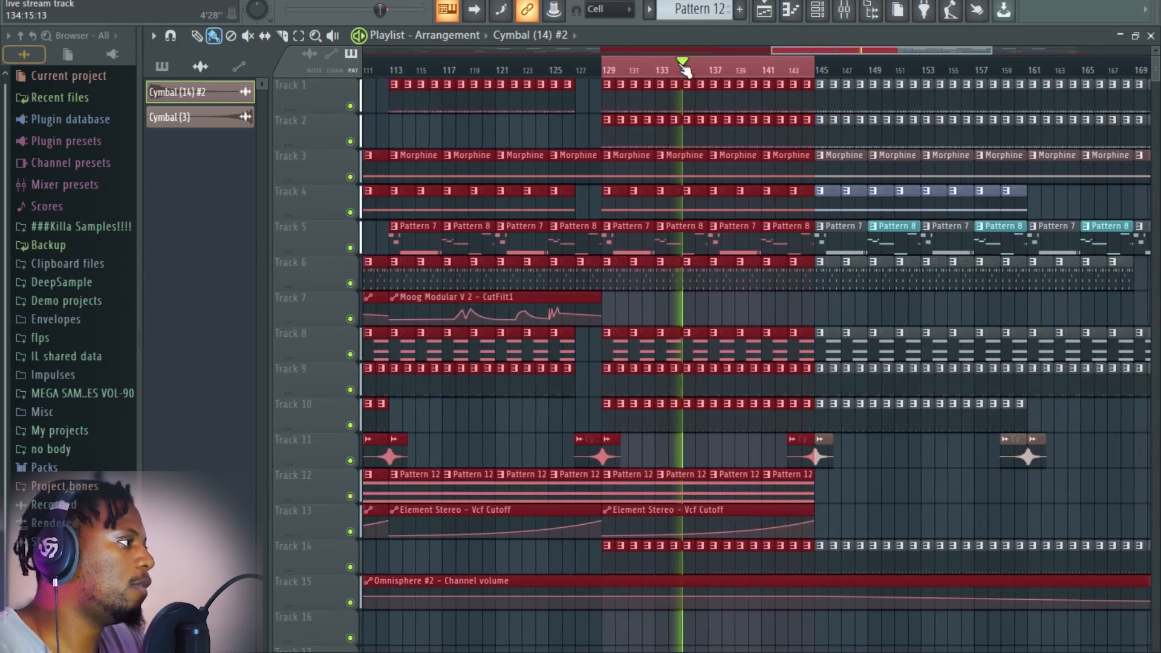
{"action": "scroll", "coordinate": [685, 69], "scroll_direction": "up", "scroll_amount": 1}
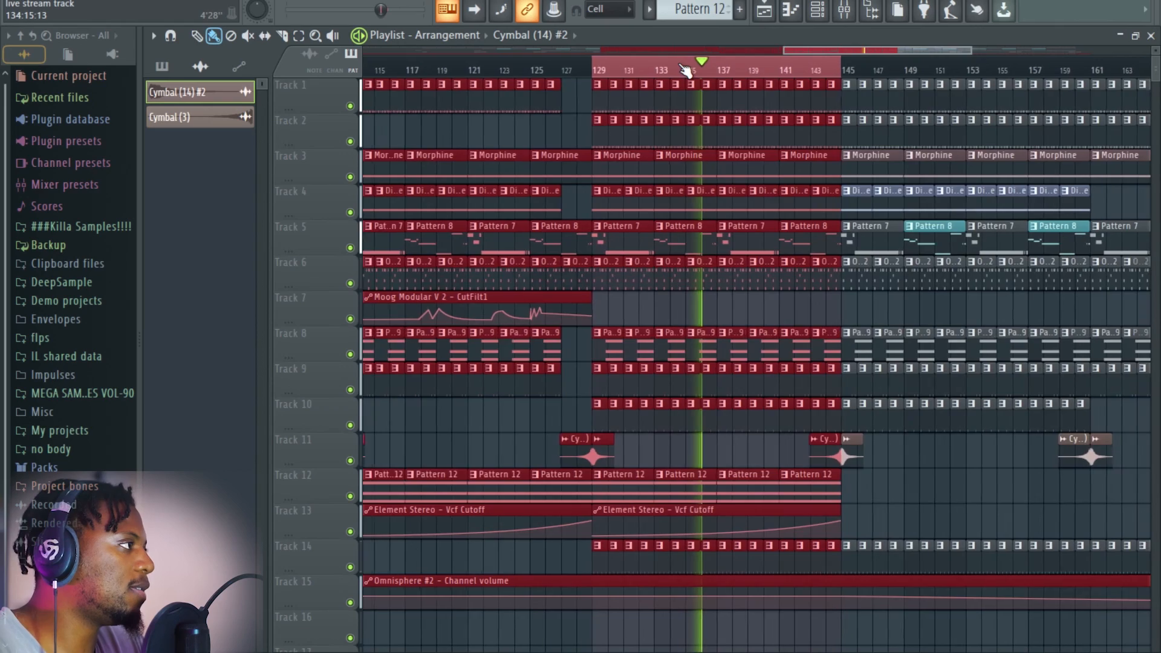
{"action": "scroll", "coordinate": [685, 69], "scroll_direction": "down", "scroll_amount": 2}
{"action": "scroll", "coordinate": [736, 216], "scroll_direction": "down", "scroll_amount": 3}
{"action": "scroll", "coordinate": [736, 216], "scroll_direction": "up", "scroll_amount": 3}
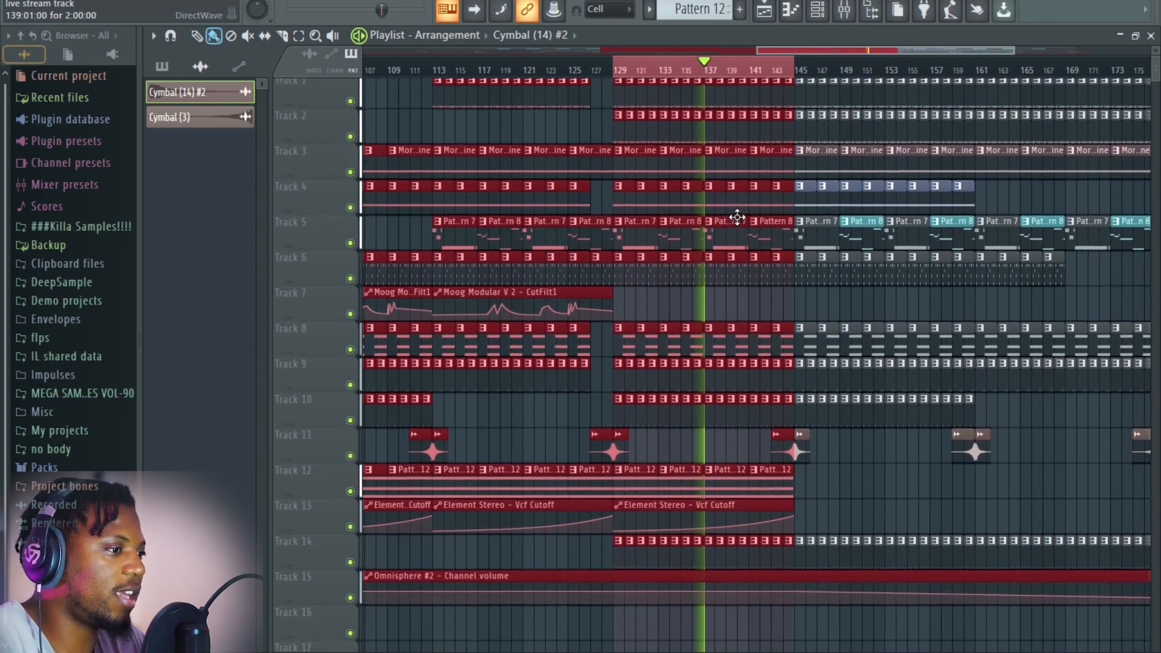
{"action": "scroll", "coordinate": [641, 73], "scroll_direction": "up", "scroll_amount": 3}
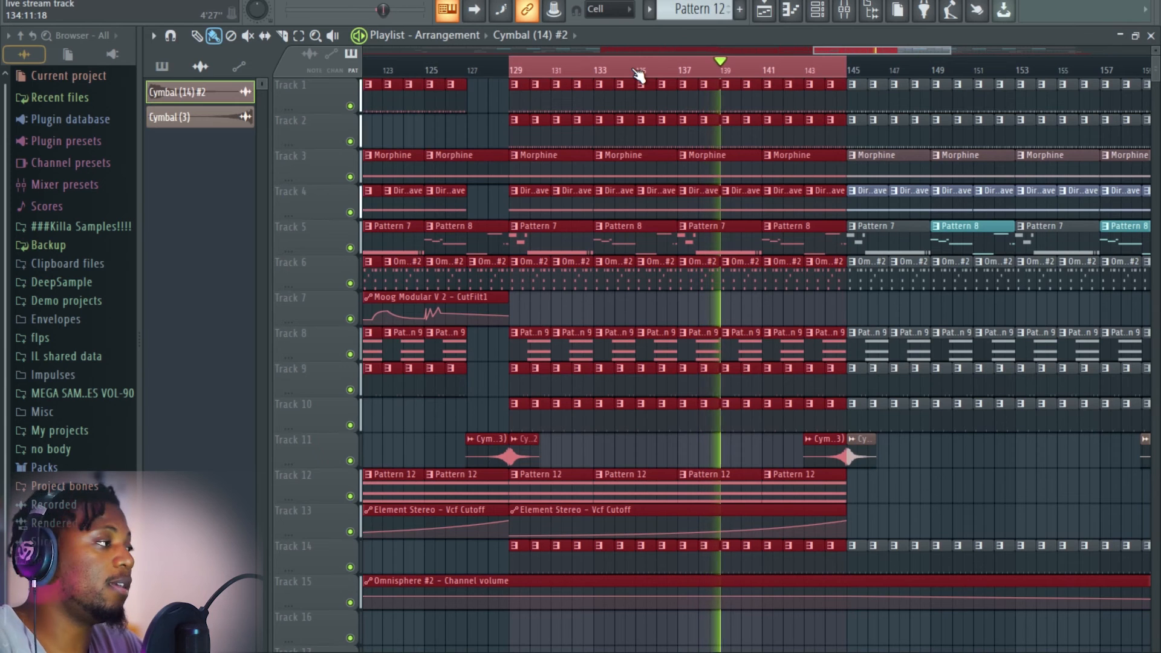
{"action": "key", "text": "space"}
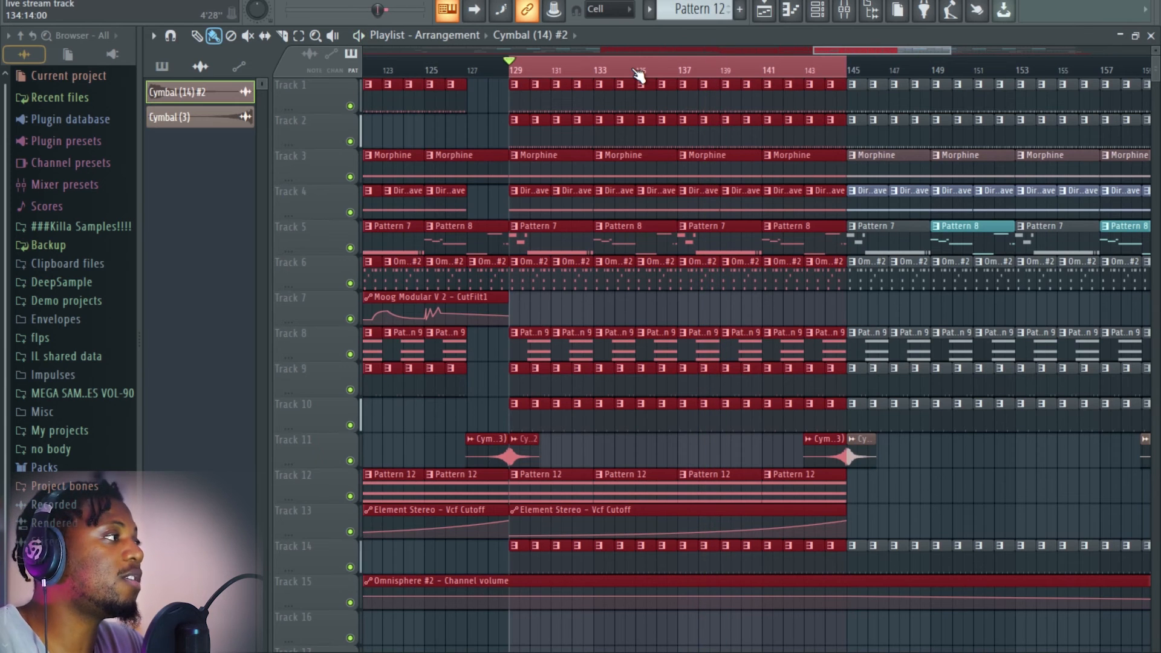
{"action": "left_click", "coordinate": [846, 13]}
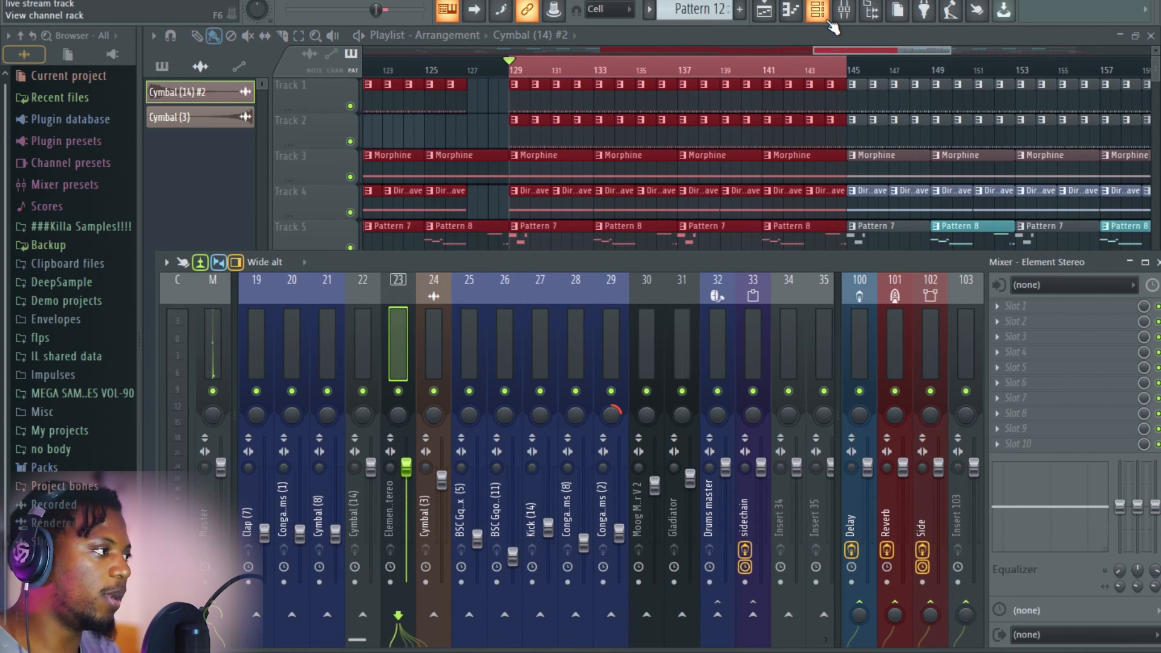